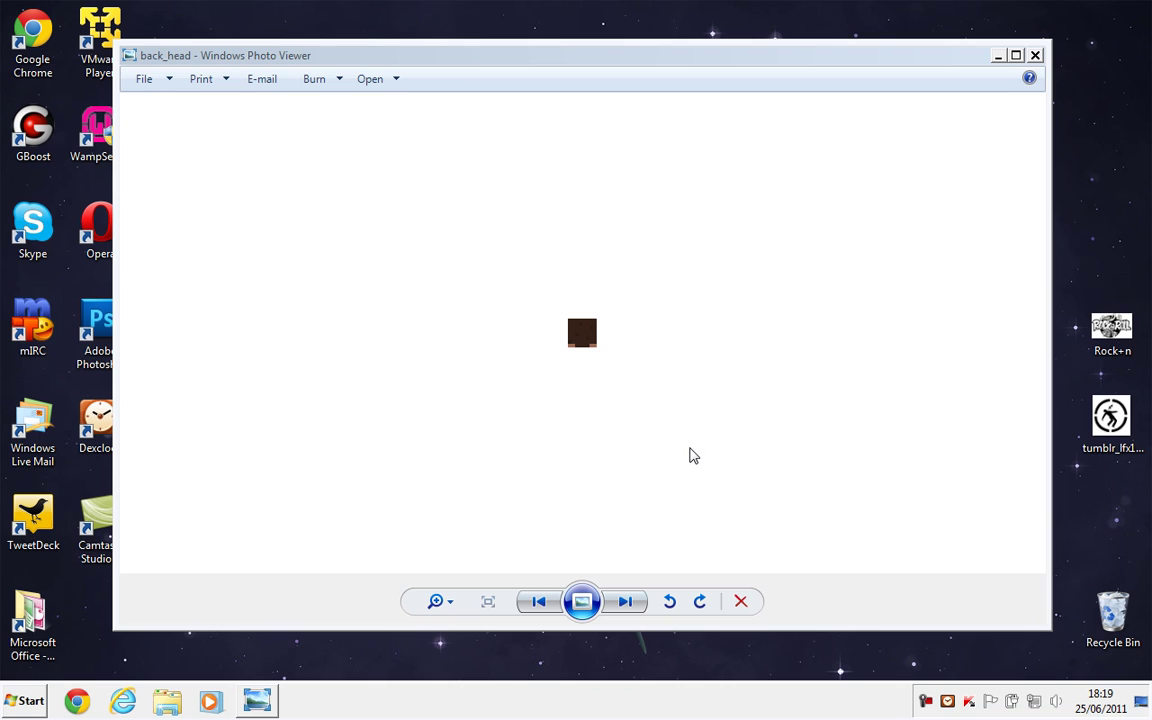
Step: Page forward through the front, side_head_left, side_head_right, top and back_head images
{"action": "left_click", "coordinate": [625, 602]}
{"action": "left_click", "coordinate": [625, 602]}
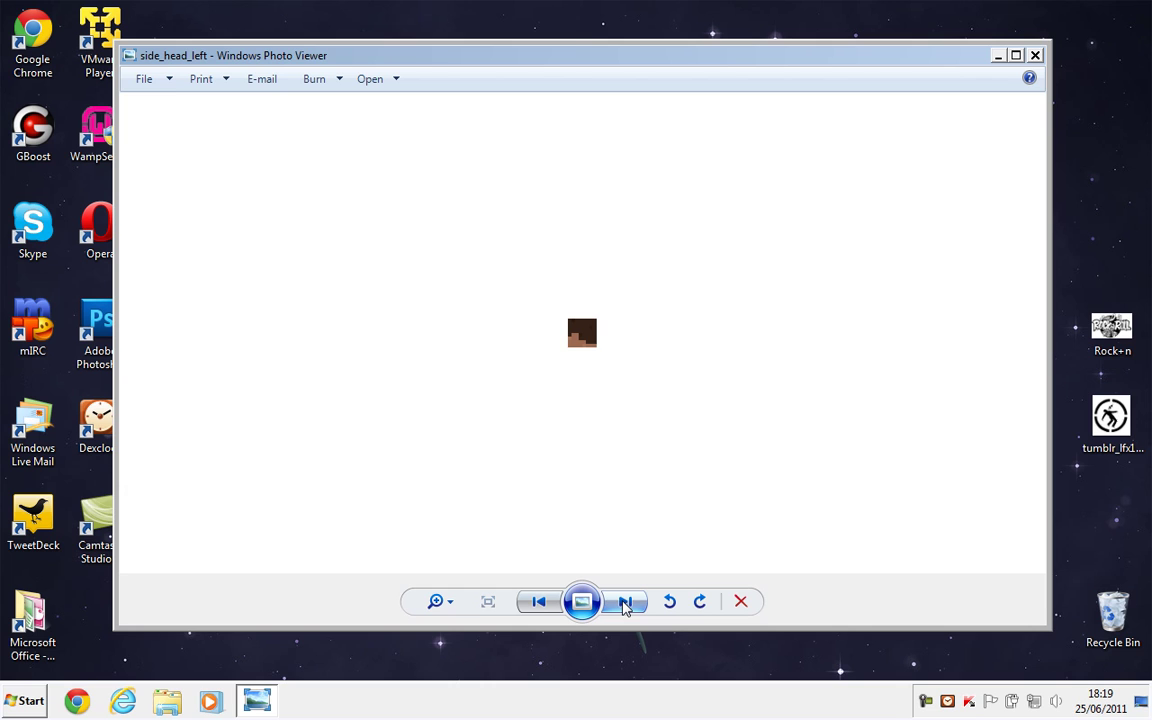
{"action": "left_click", "coordinate": [625, 602]}
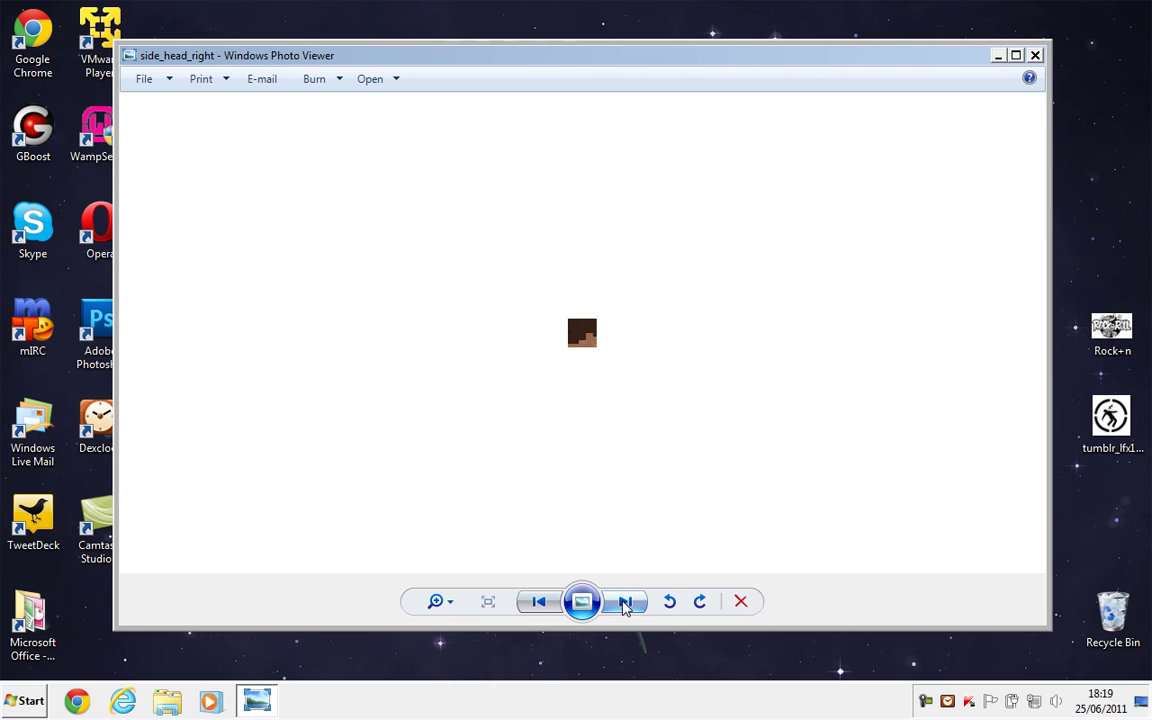
{"action": "left_click", "coordinate": [625, 602]}
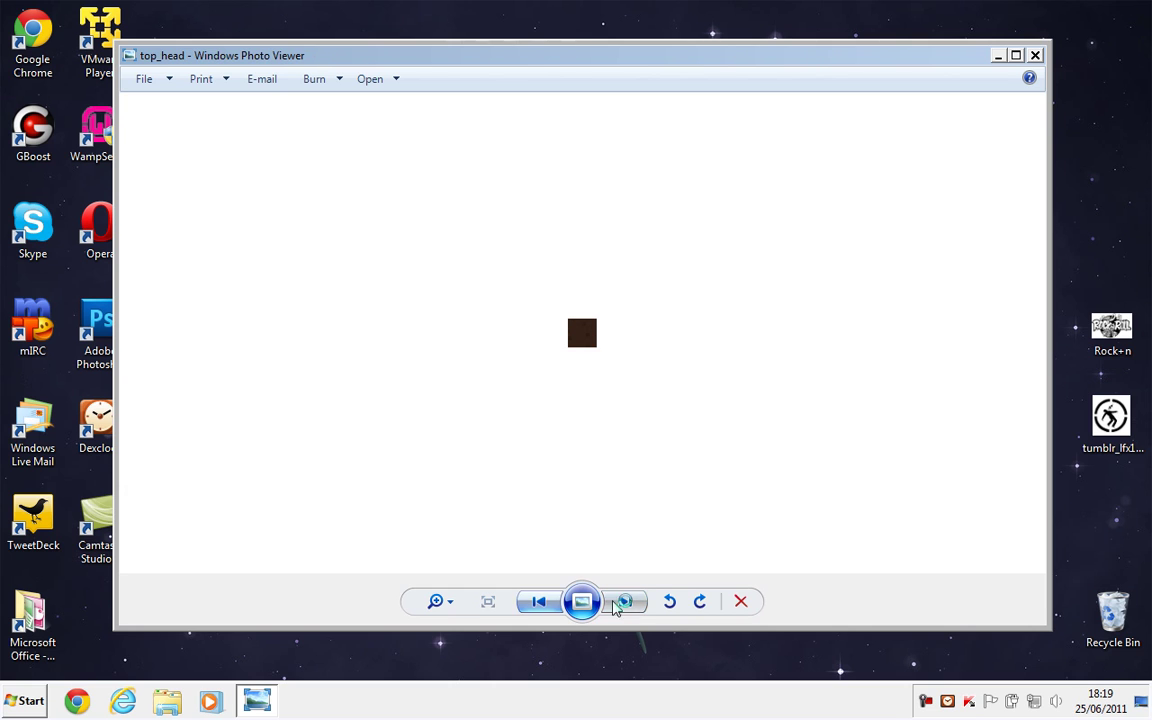
{"action": "left_click", "coordinate": [636, 608]}
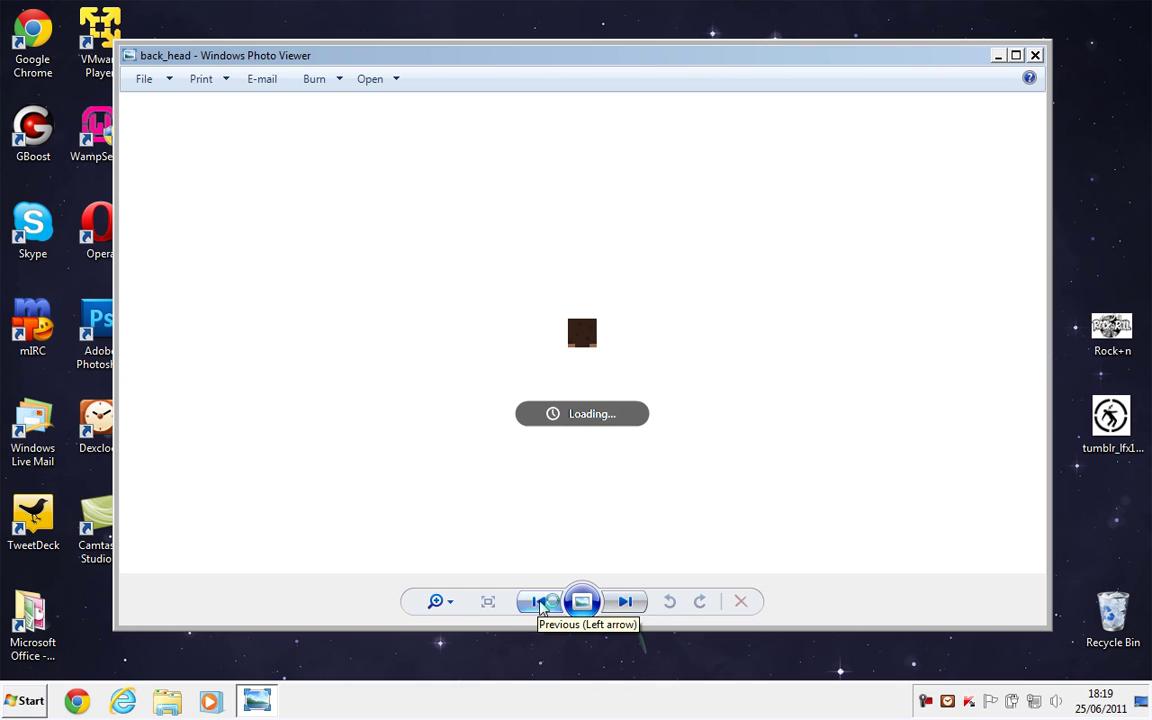
Step: Step back through the head images to back_head, return to front_head, and close the viewer
{"action": "left_click", "coordinate": [539, 604]}
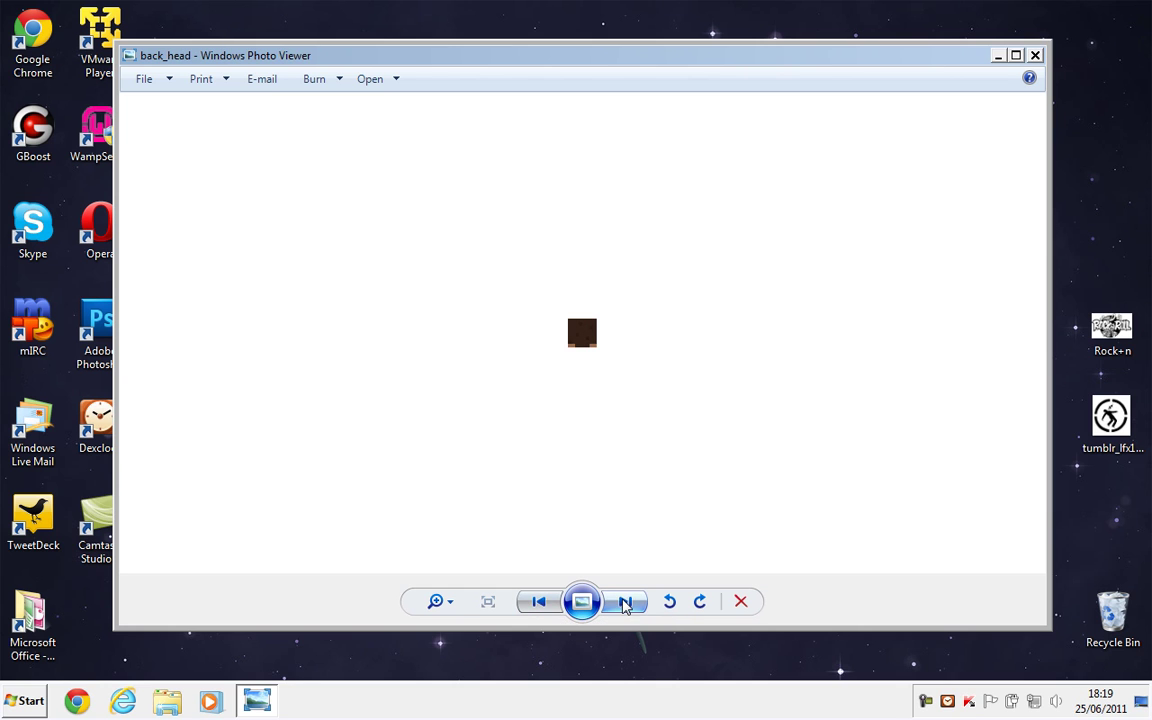
{"action": "left_click", "coordinate": [537, 604]}
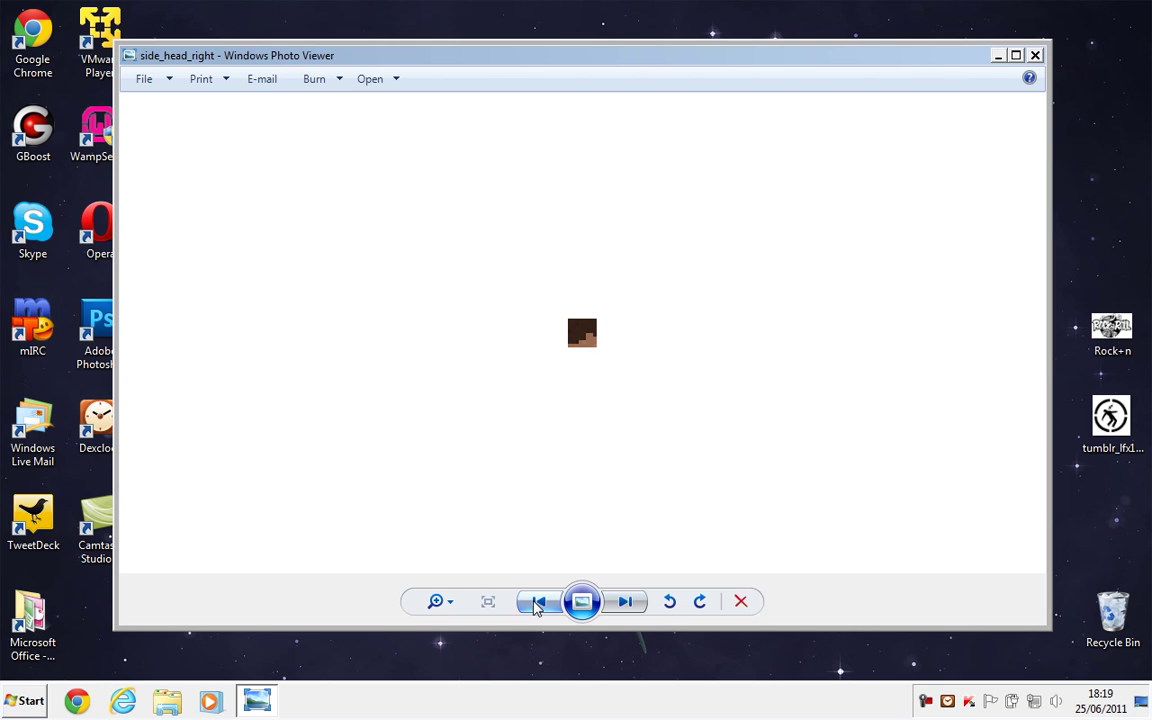
{"action": "left_click", "coordinate": [537, 605]}
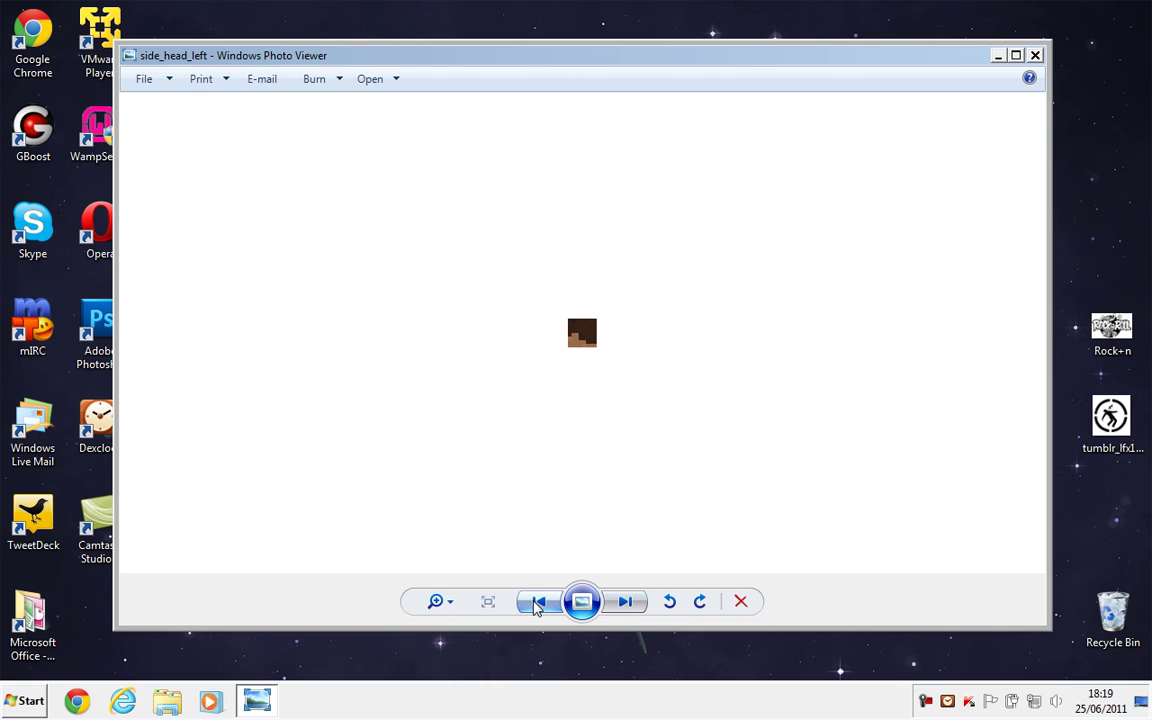
{"action": "left_click", "coordinate": [537, 605]}
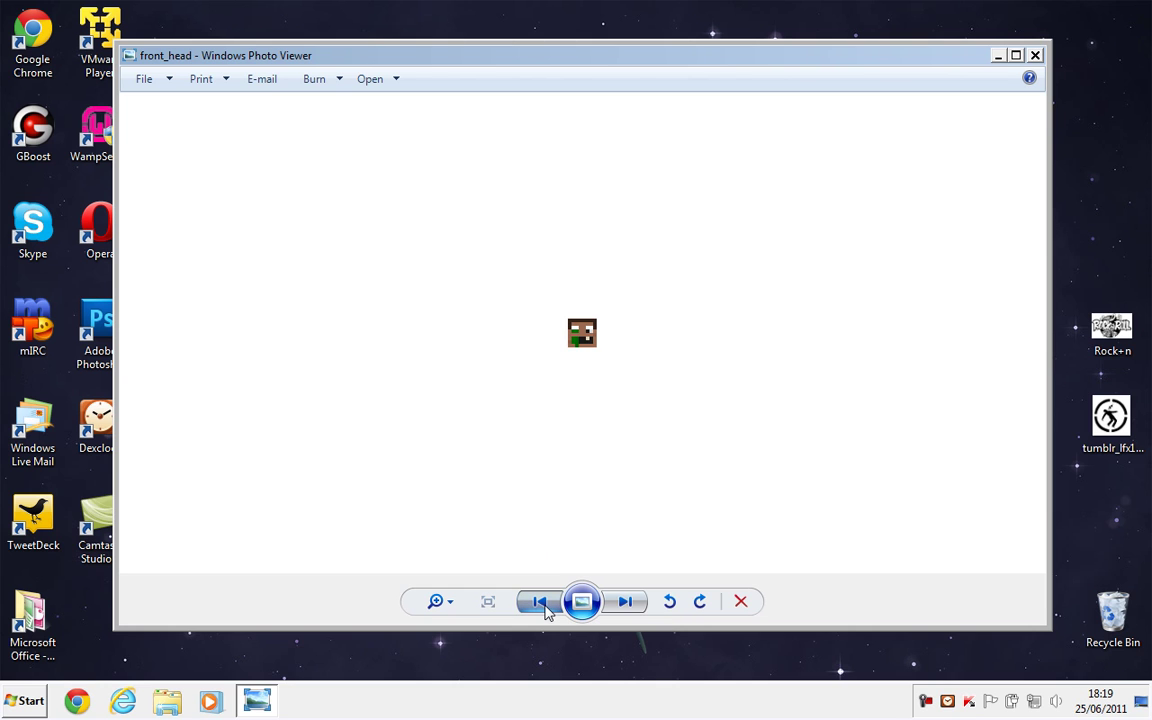
{"action": "left_click", "coordinate": [545, 607]}
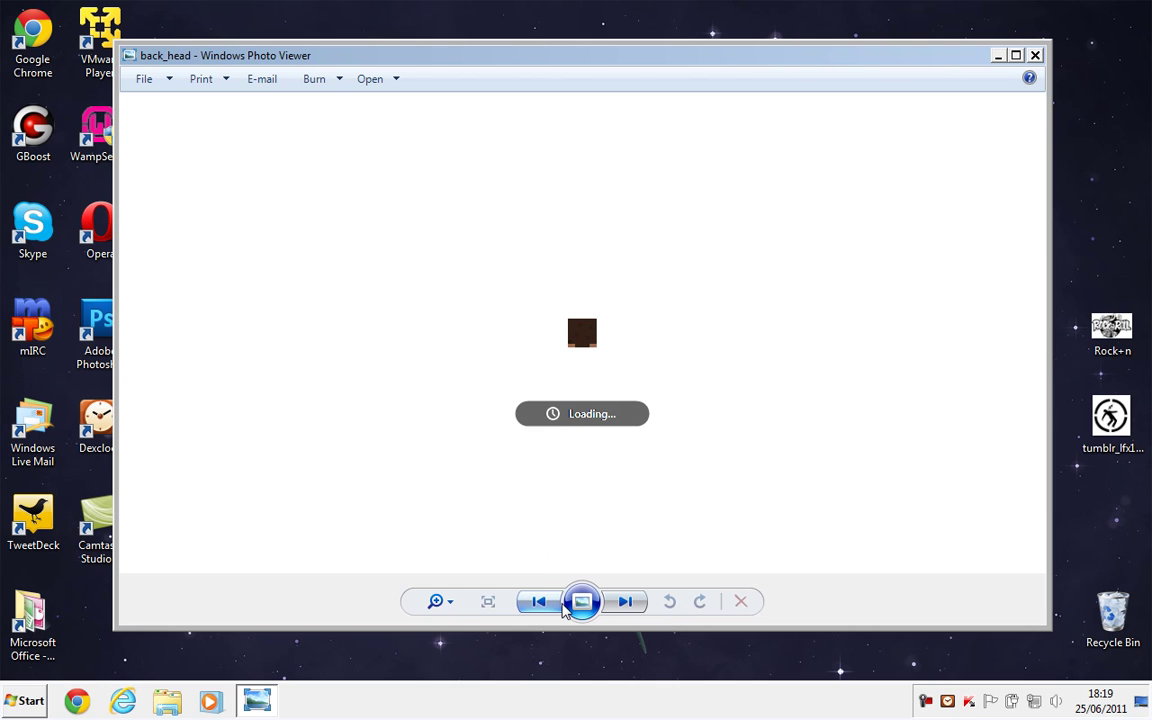
{"action": "left_click", "coordinate": [625, 601]}
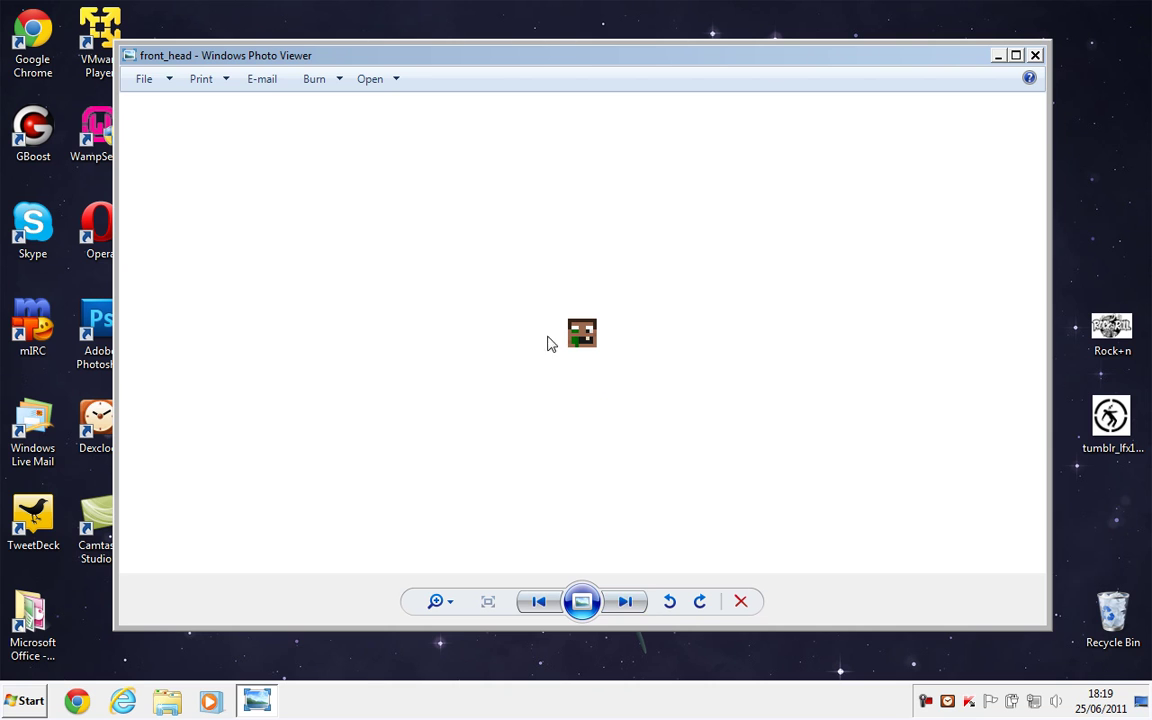
{"action": "left_click", "coordinate": [1036, 56]}
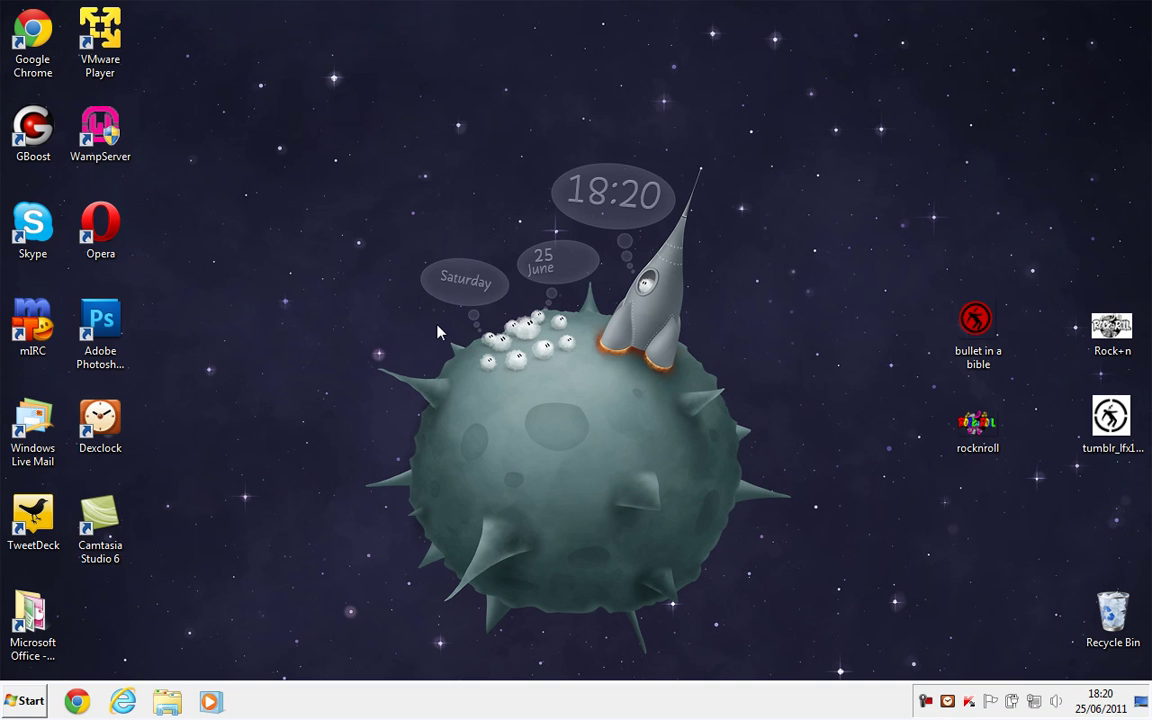
Step: Create a new desktop folder named 'minecraft skin' and open it
{"action": "right_click", "coordinate": [295, 178]}
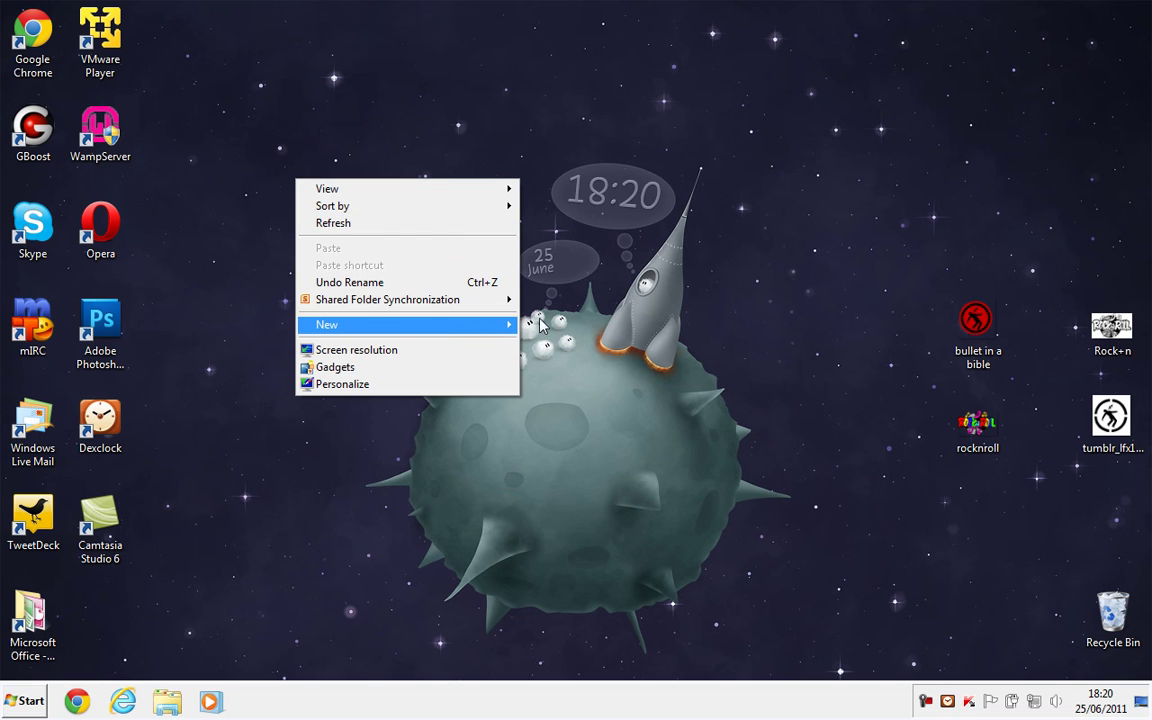
{"action": "mouse_move", "coordinate": [468, 330]}
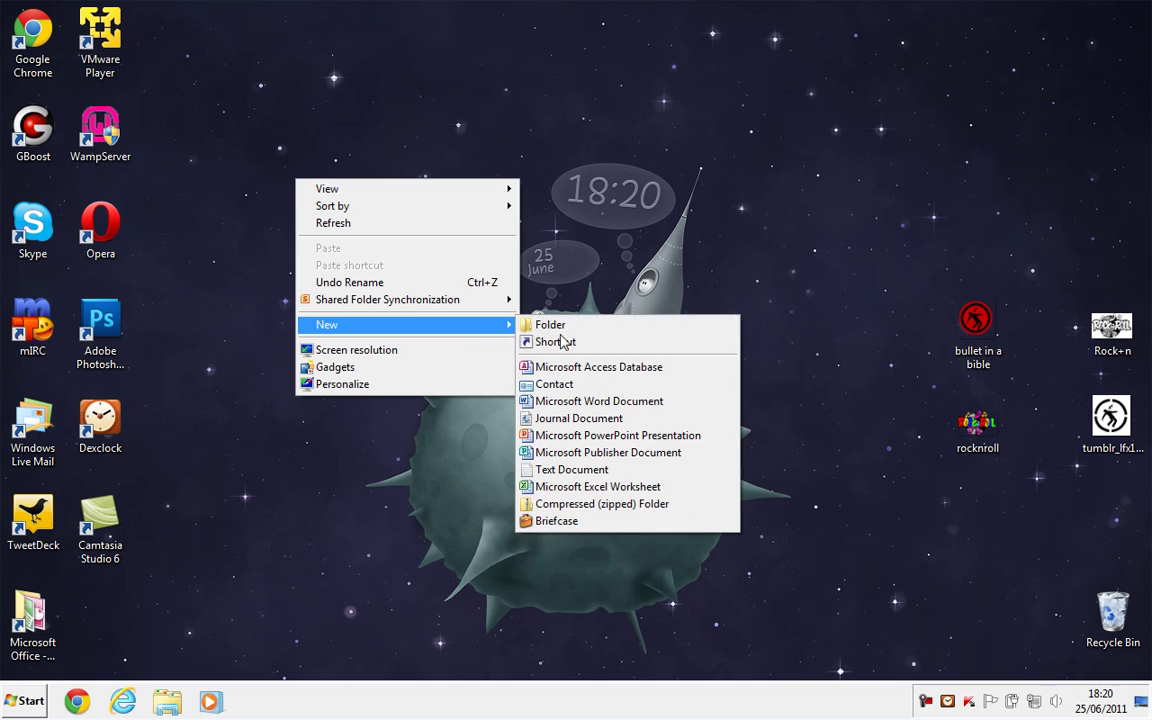
{"action": "left_click", "coordinate": [590, 333]}
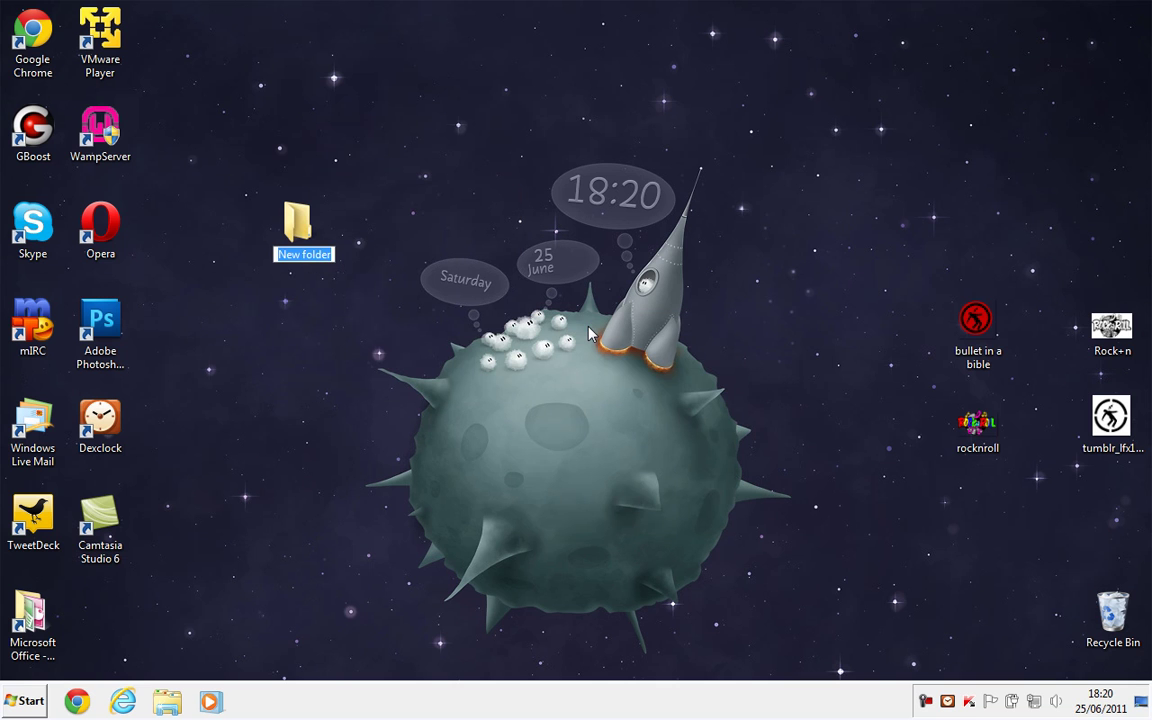
{"action": "type", "text": "minecra"}
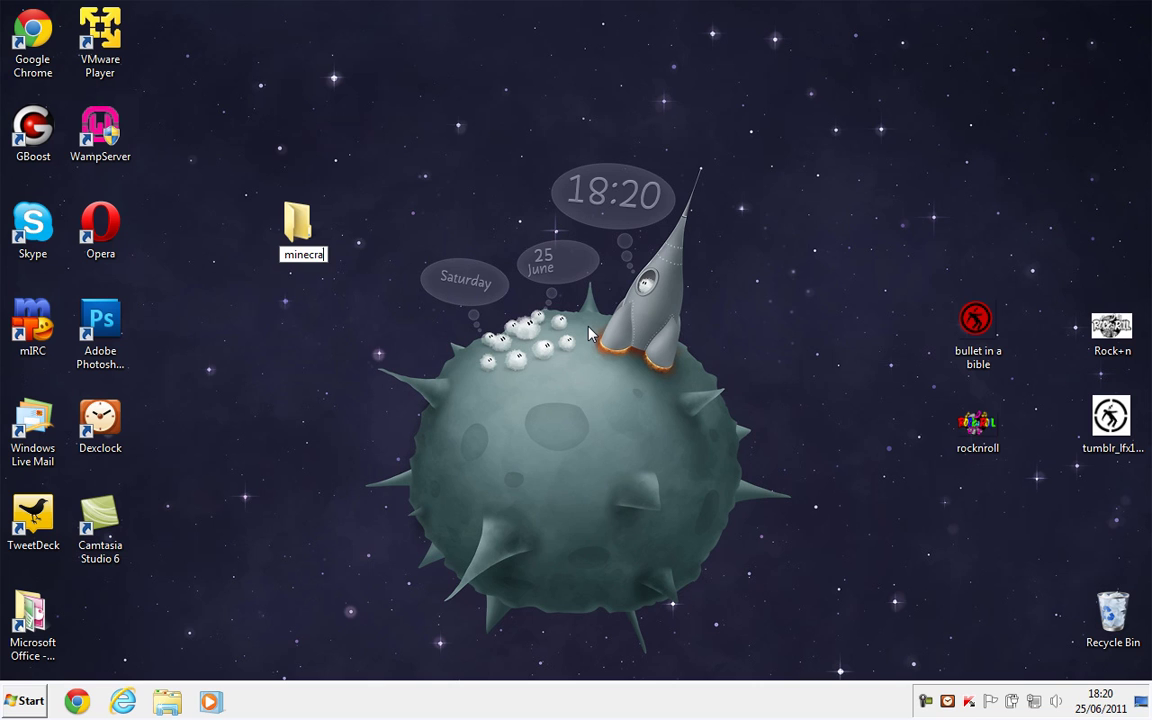
{"action": "type", "text": "ft skin"}
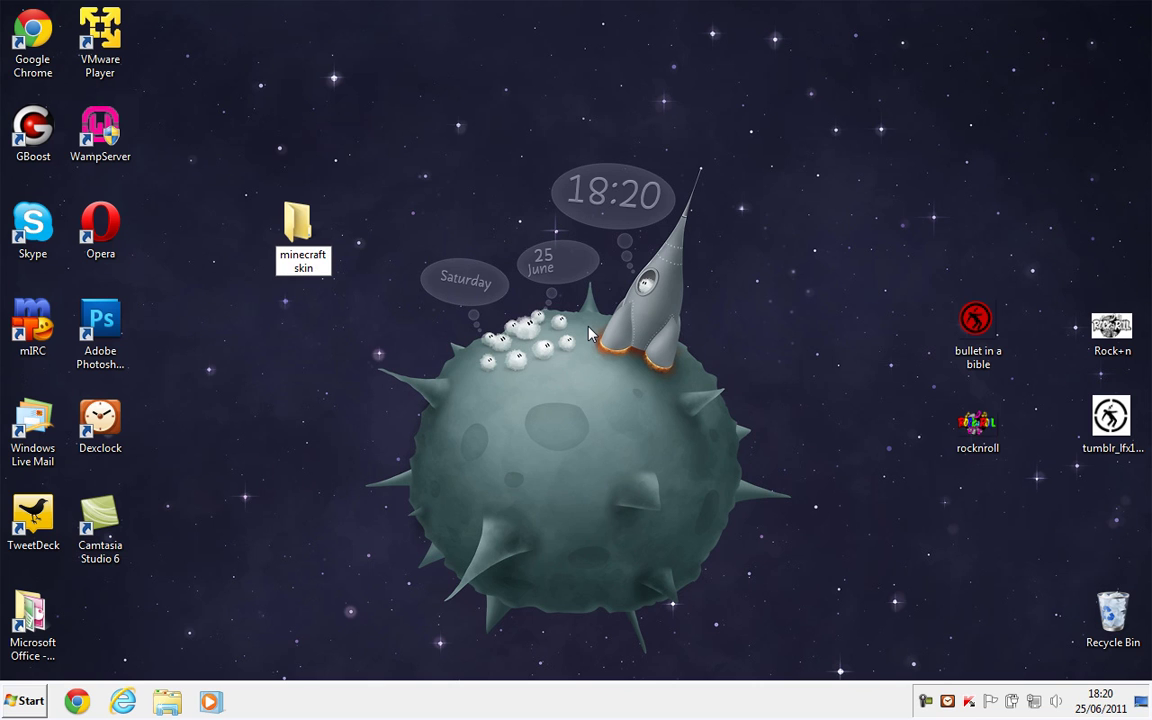
{"action": "key", "text": "Return"}
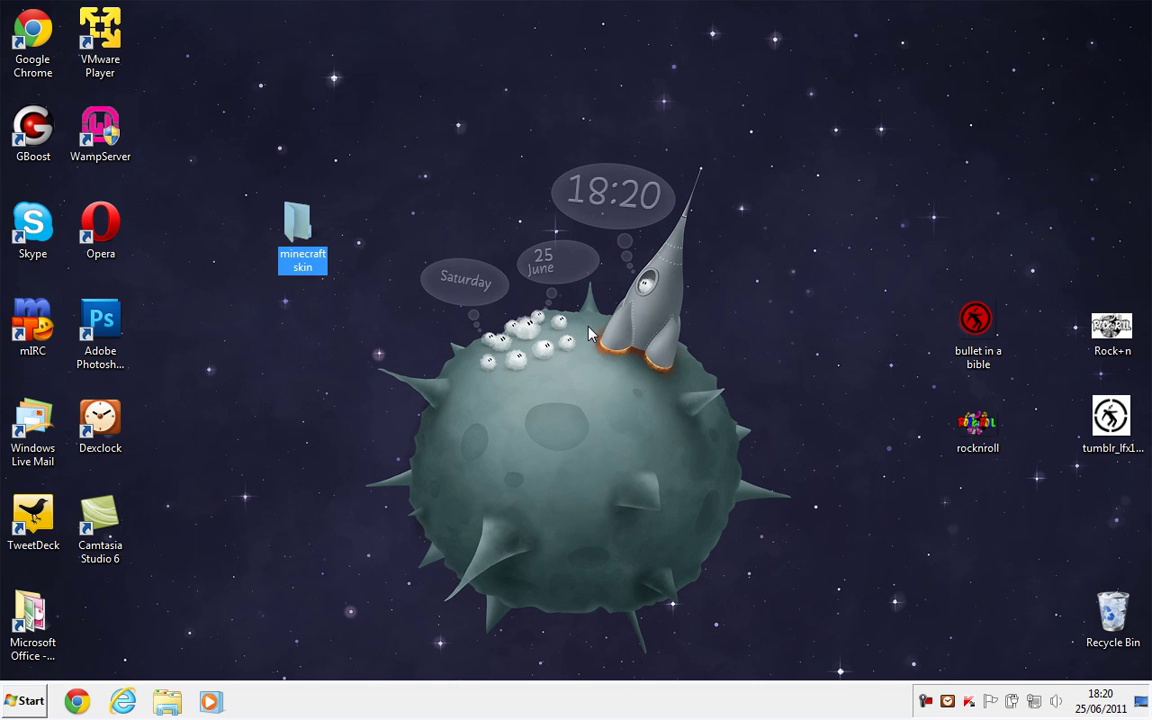
{"action": "left_click", "coordinate": [590, 333]}
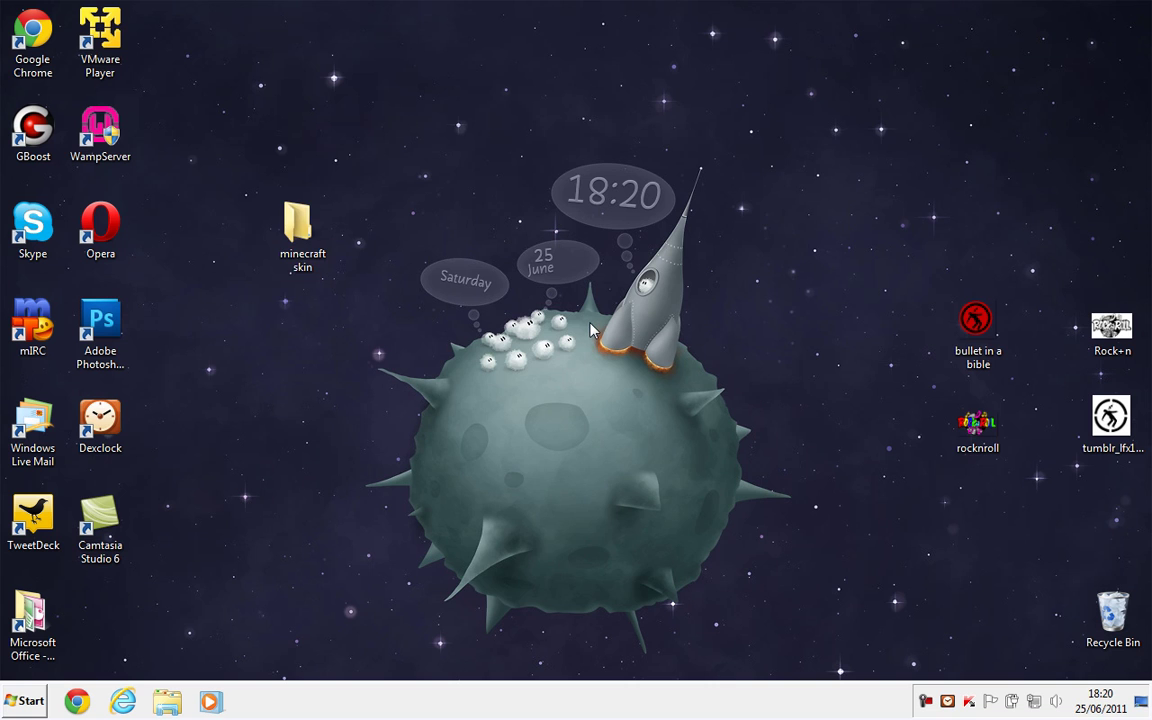
{"action": "key", "text": "Return"}
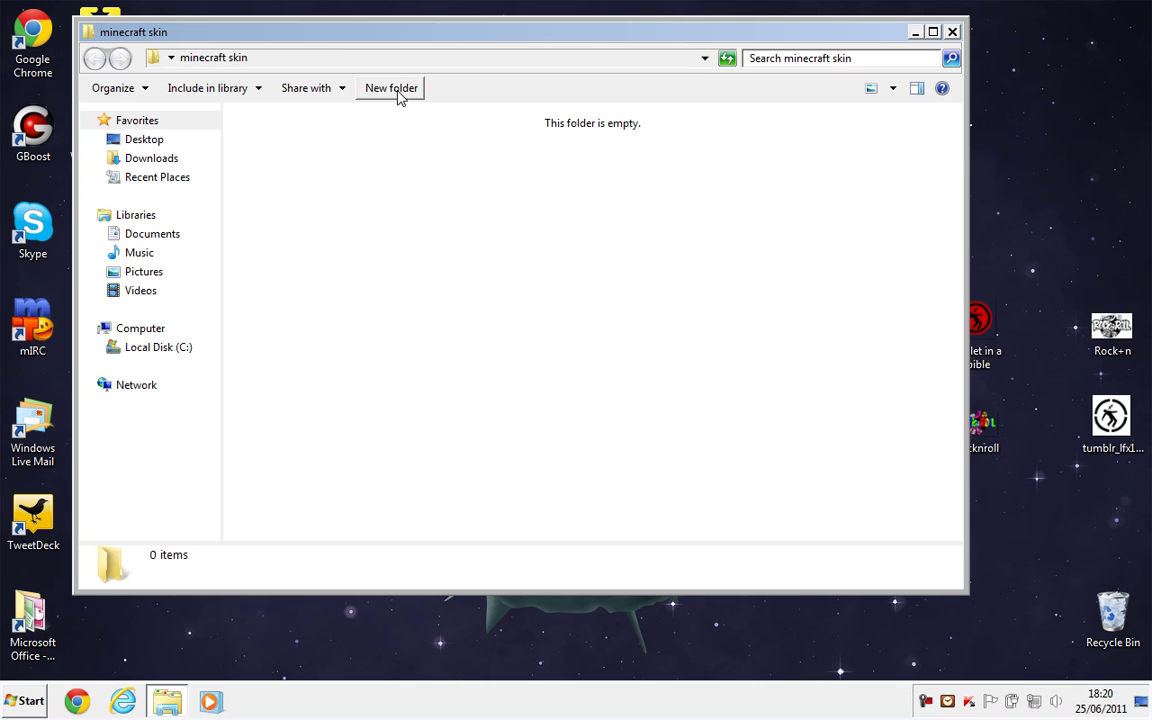
Step: Create a subfolder named 'psd' inside minecraft skin
{"action": "left_click", "coordinate": [397, 91]}
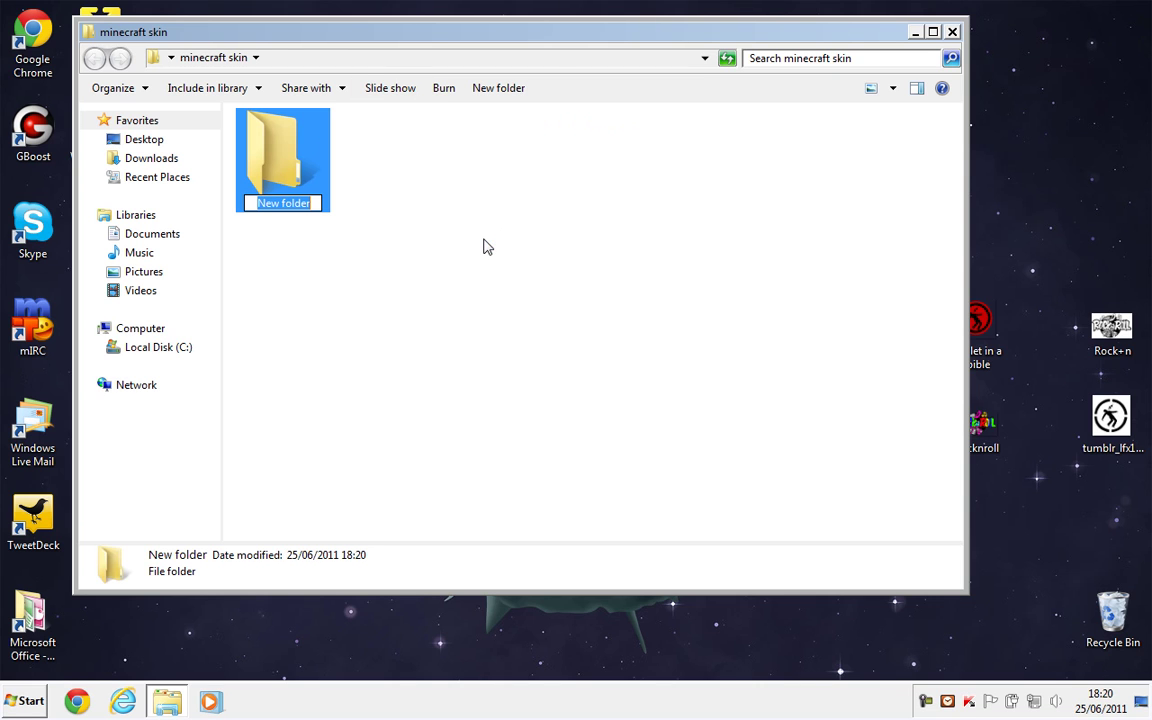
{"action": "type", "text": "psd"}
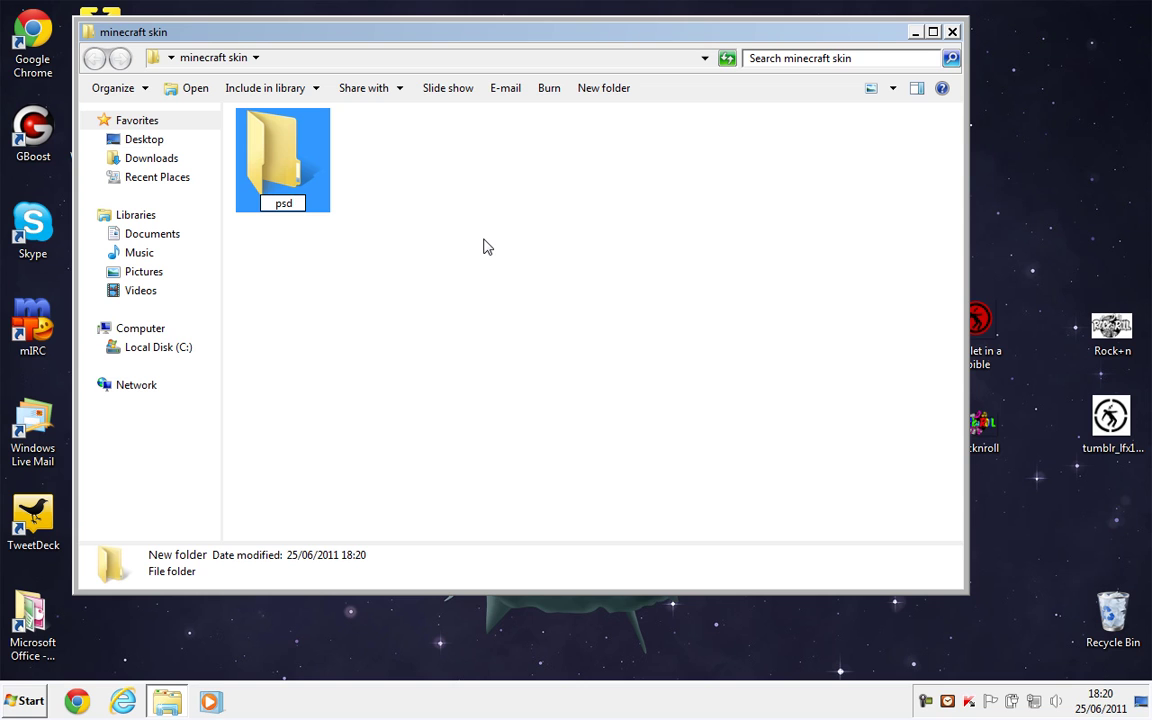
{"action": "key", "text": "Return"}
{"action": "left_click", "coordinate": [420, 158]}
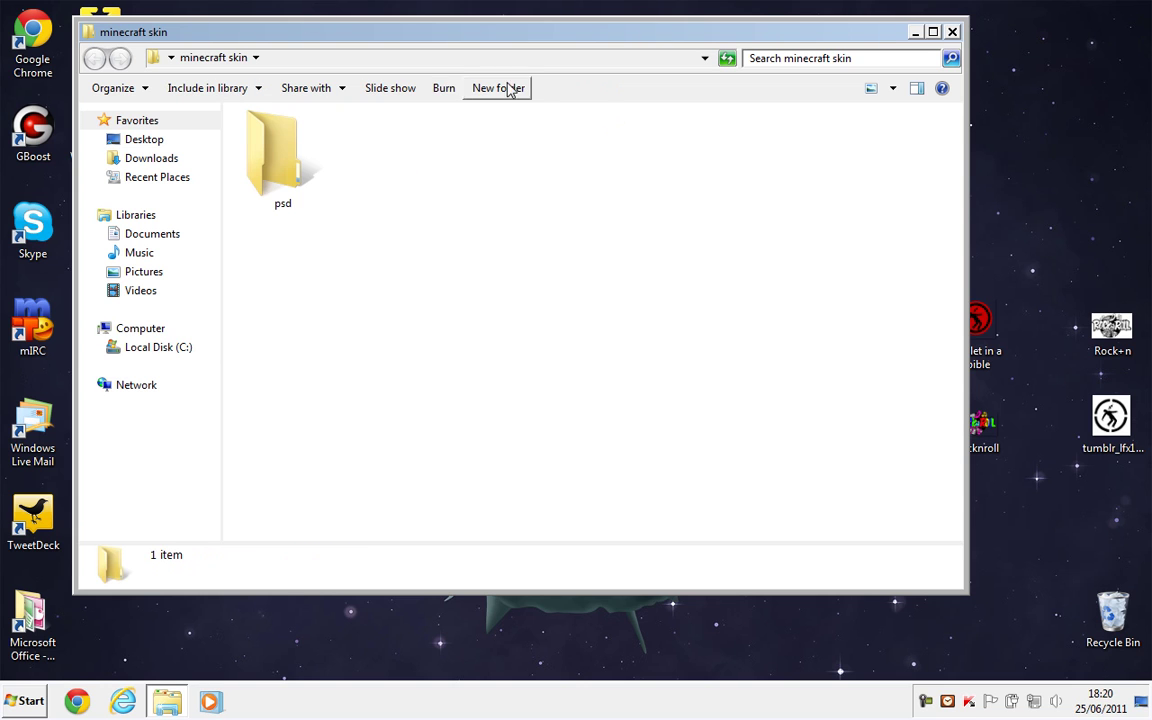
Step: Create a second subfolder and rename it from 'p' to 'png'
{"action": "left_click", "coordinate": [476, 88]}
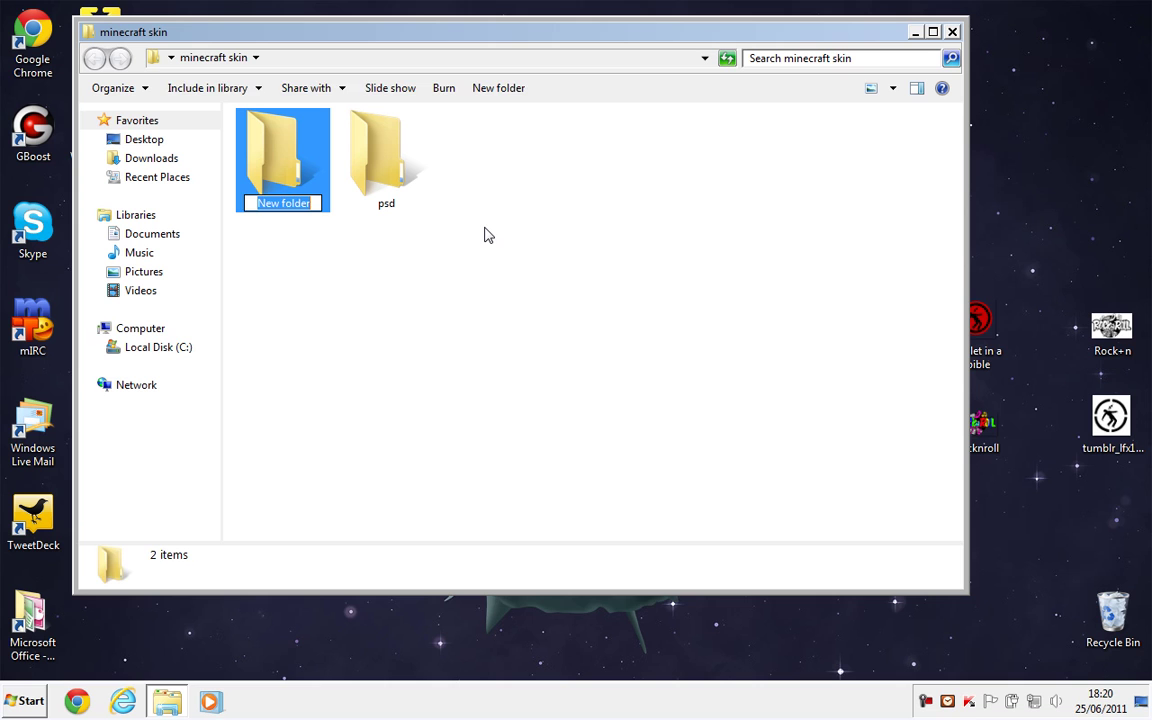
{"action": "type", "text": "p"}
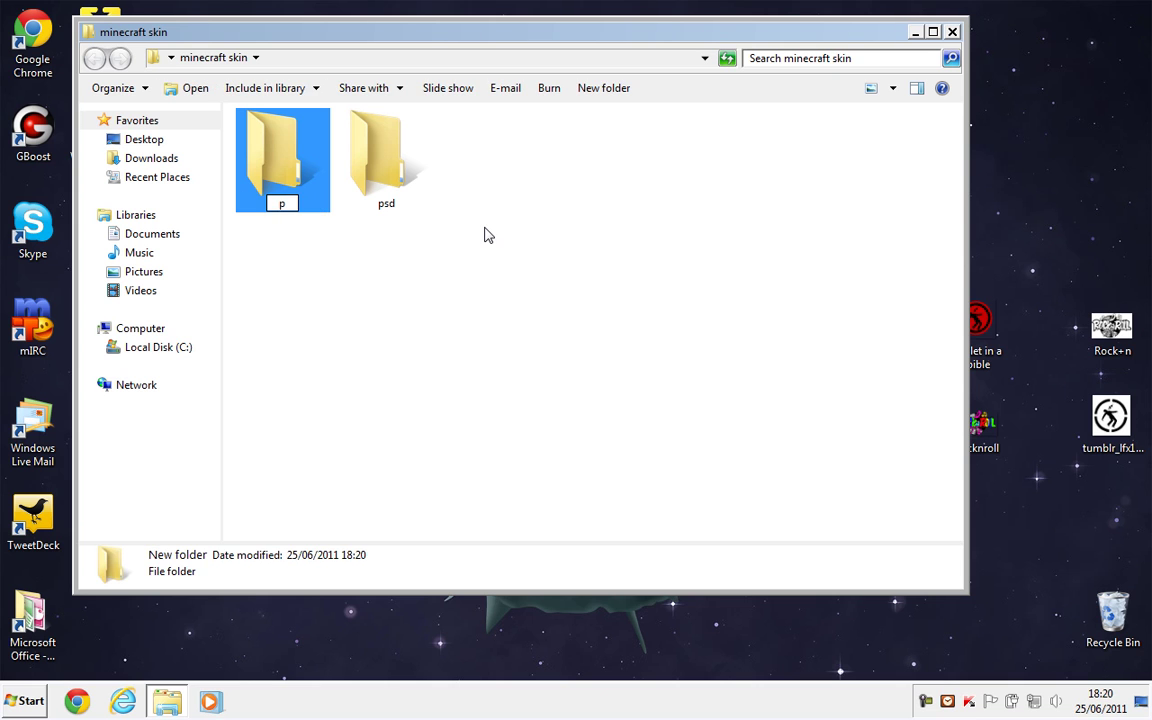
{"action": "key", "text": "Return"}
{"action": "left_click", "coordinate": [488, 235]}
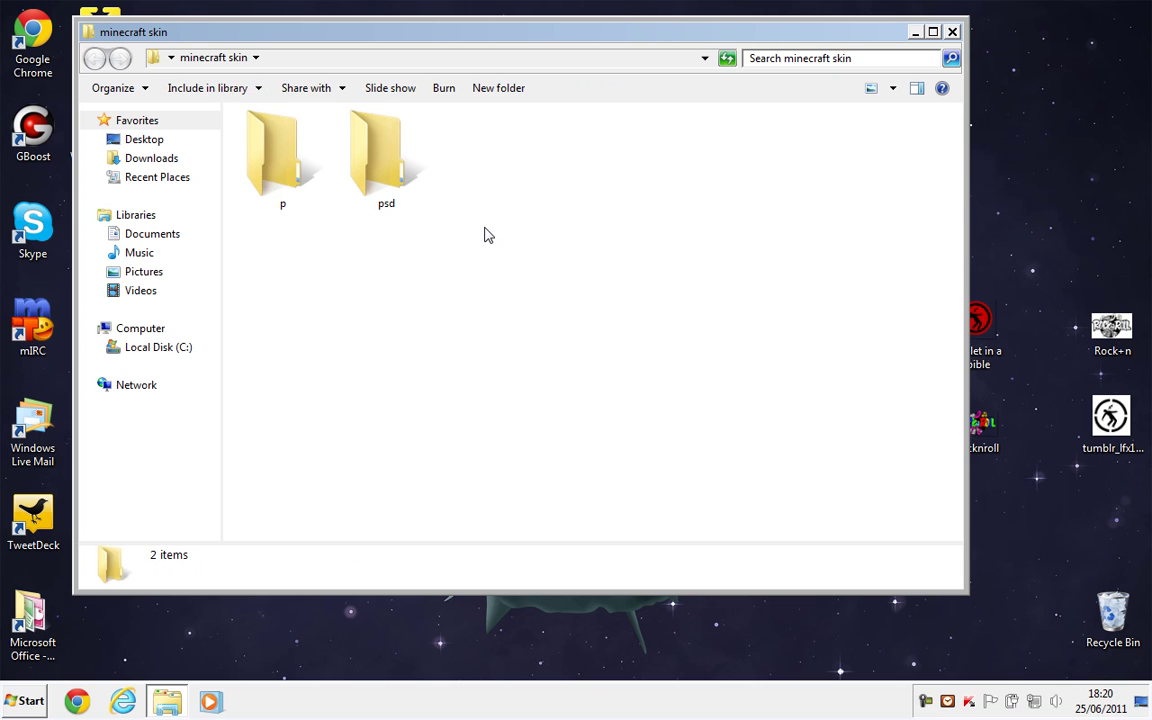
{"action": "left_click", "coordinate": [285, 208]}
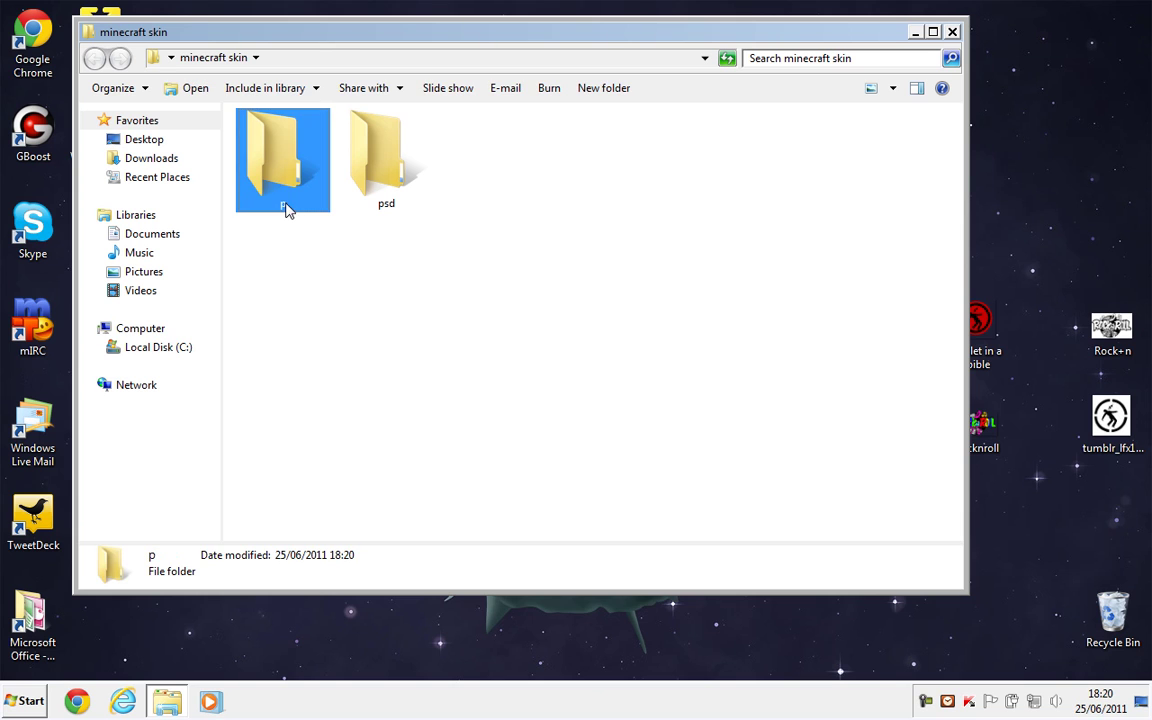
{"action": "left_click", "coordinate": [285, 208]}
{"action": "type", "text": "png"}
{"action": "key", "text": "Return"}
{"action": "left_click", "coordinate": [530, 329]}
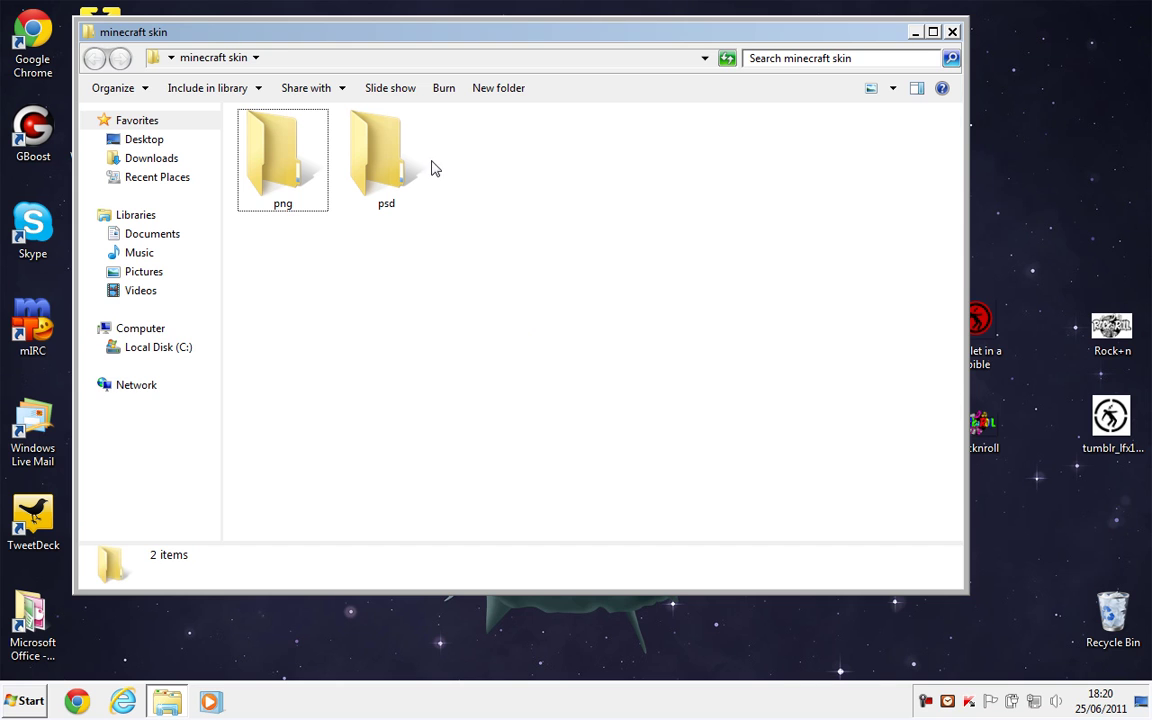
Step: Reposition the minecraft skin window and check the psd and png folders
{"action": "left_click_drag", "start_coordinate": [561, 28], "coordinate": [595, 79]}
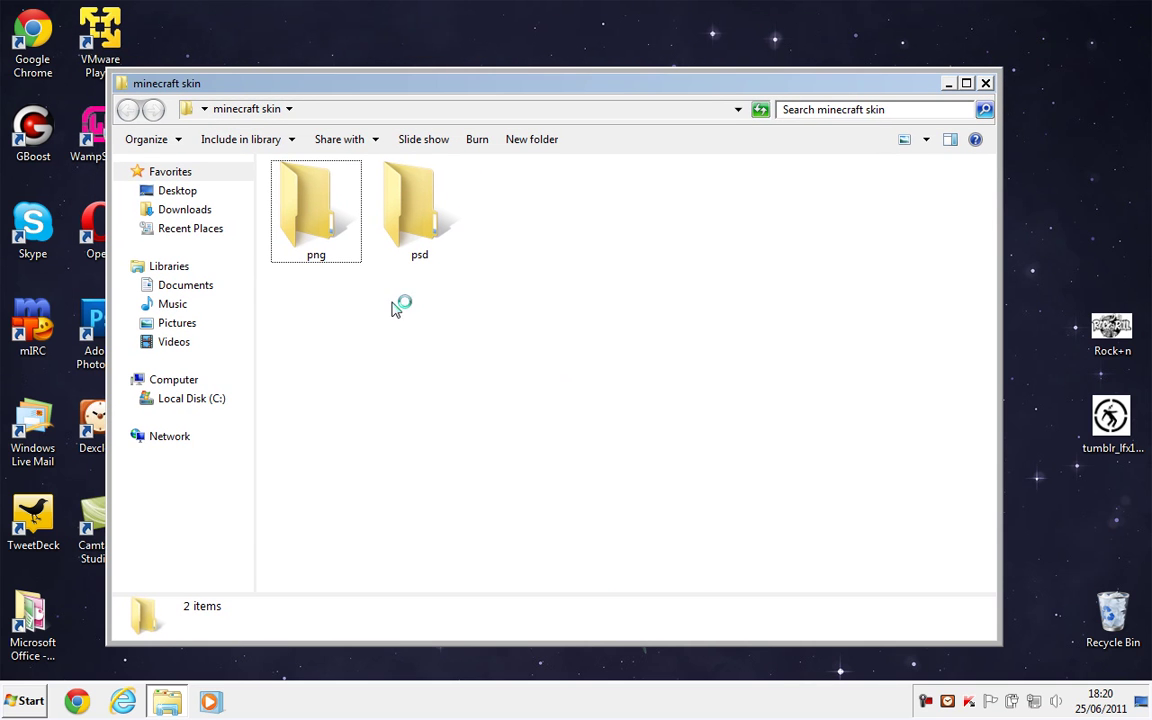
{"action": "left_click", "coordinate": [425, 222]}
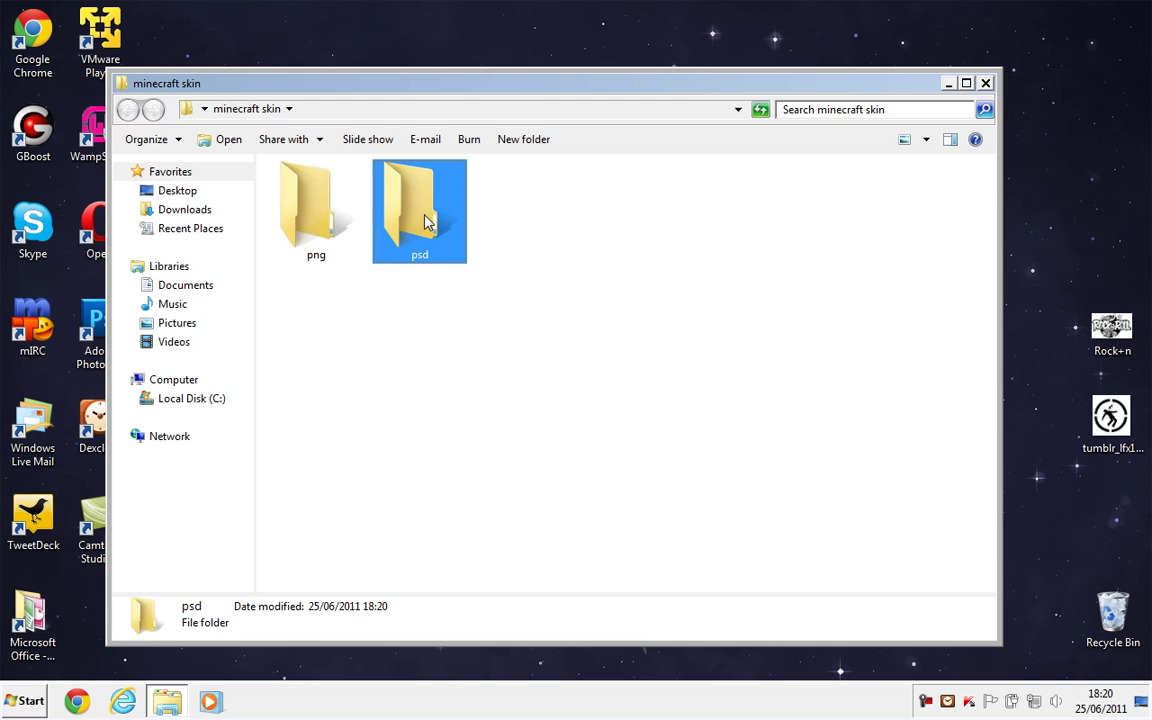
{"action": "left_click", "coordinate": [404, 308]}
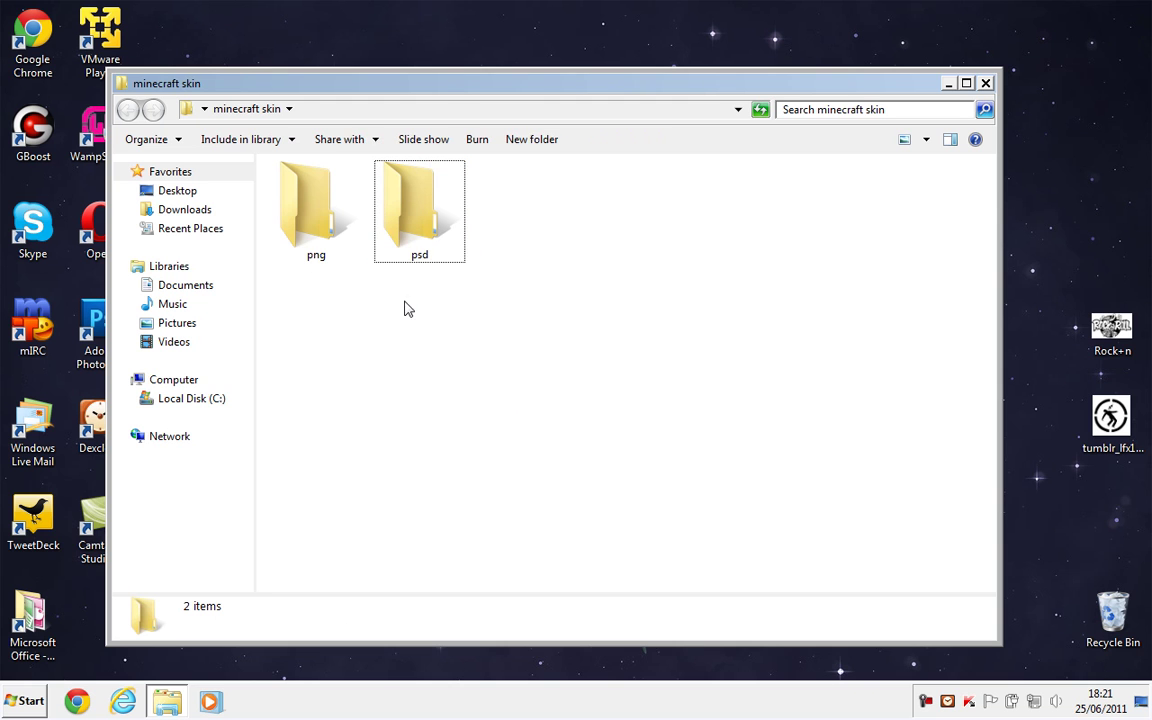
{"action": "mouse_move", "coordinate": [458, 90]}
{"action": "left_mouse_down"}
{"action": "mouse_move", "coordinate": [496, 108]}
{"action": "mouse_move", "coordinate": [478, 90]}
{"action": "left_mouse_up"}
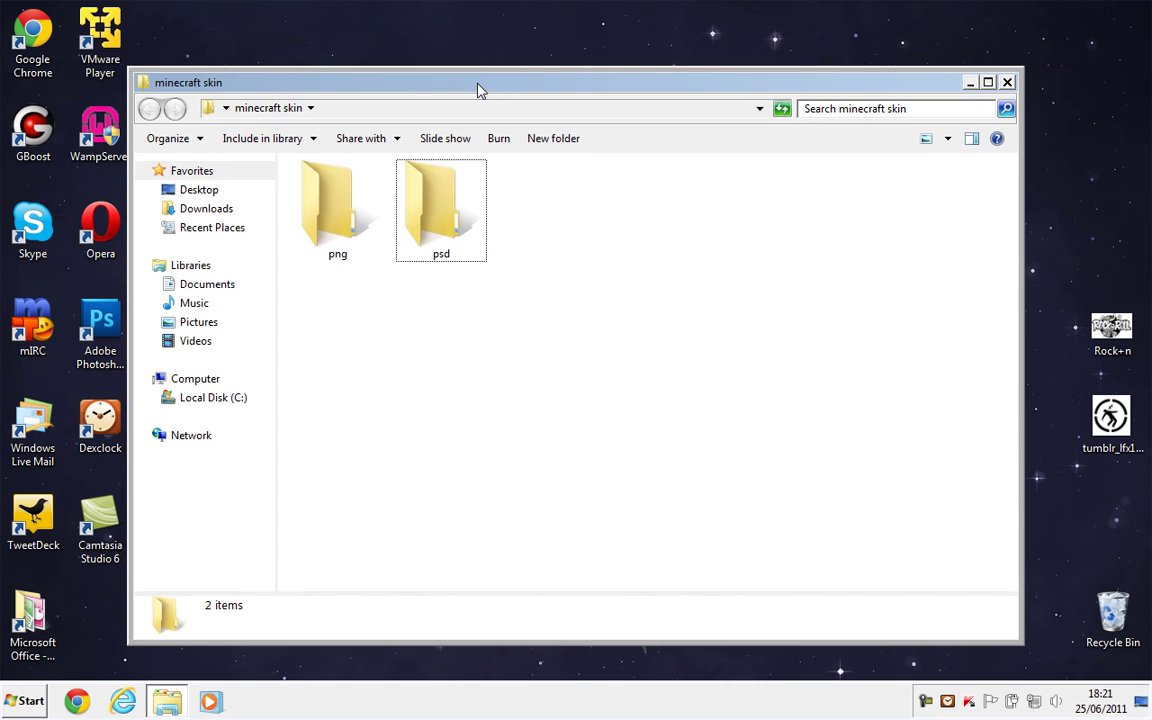
{"action": "left_click", "coordinate": [307, 177]}
{"action": "left_click", "coordinate": [463, 303]}
{"action": "left_click", "coordinate": [347, 213]}
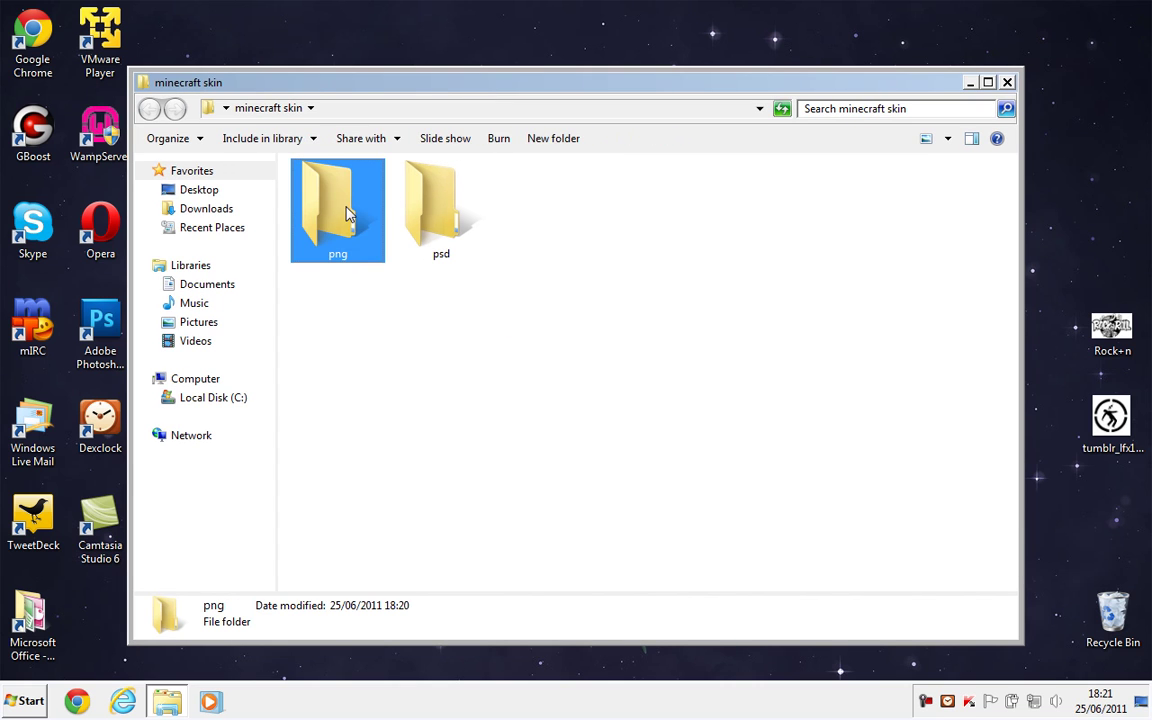
{"action": "left_click", "coordinate": [337, 285]}
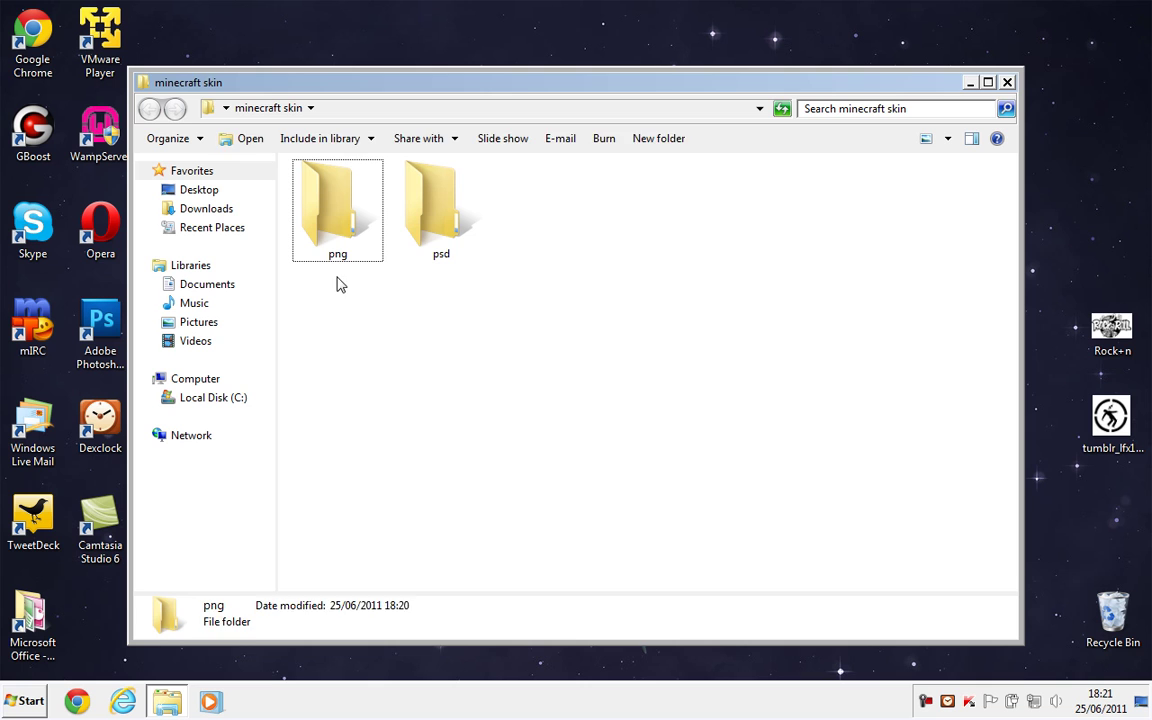
Step: Close the folder window, launch Chrome and open the char.png skin from the minecraft.net profile
{"action": "left_click", "coordinate": [1007, 83]}
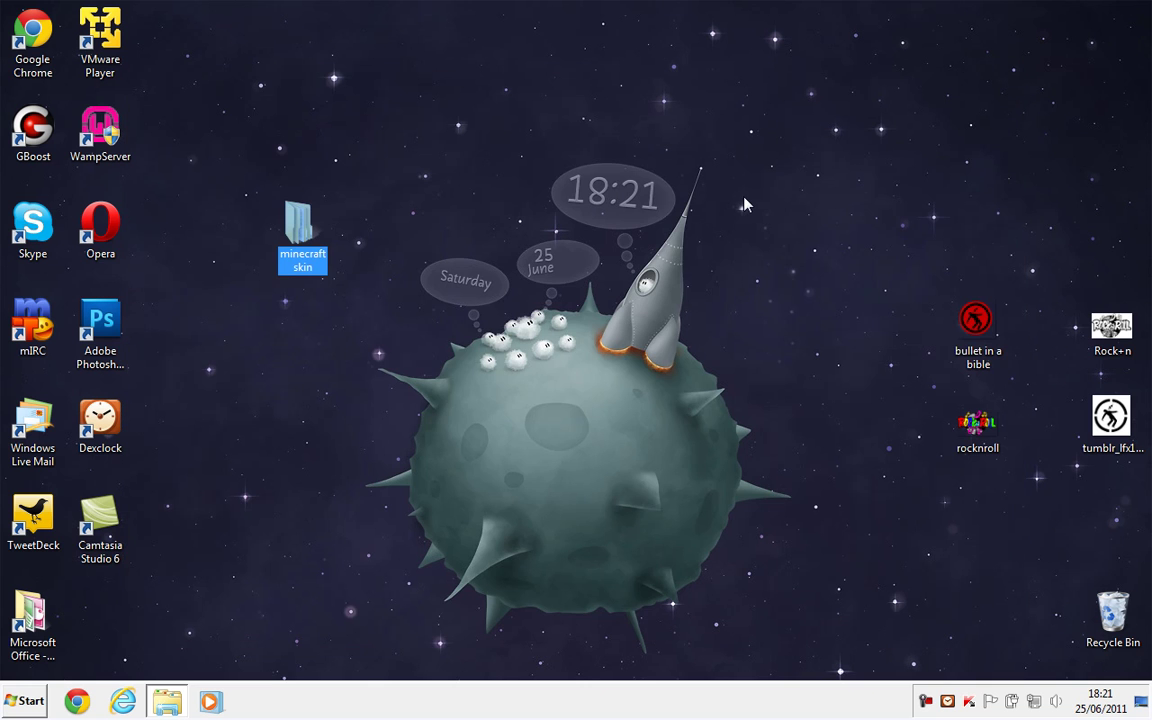
{"action": "left_click", "coordinate": [462, 330]}
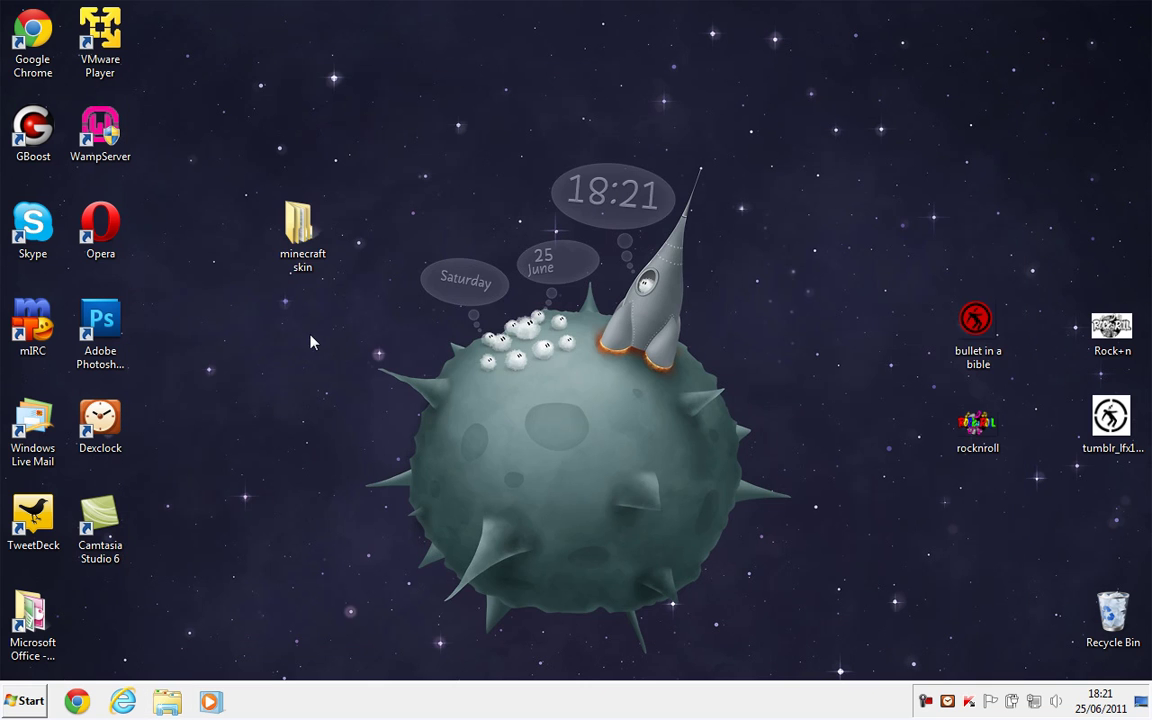
{"action": "left_click", "coordinate": [80, 702]}
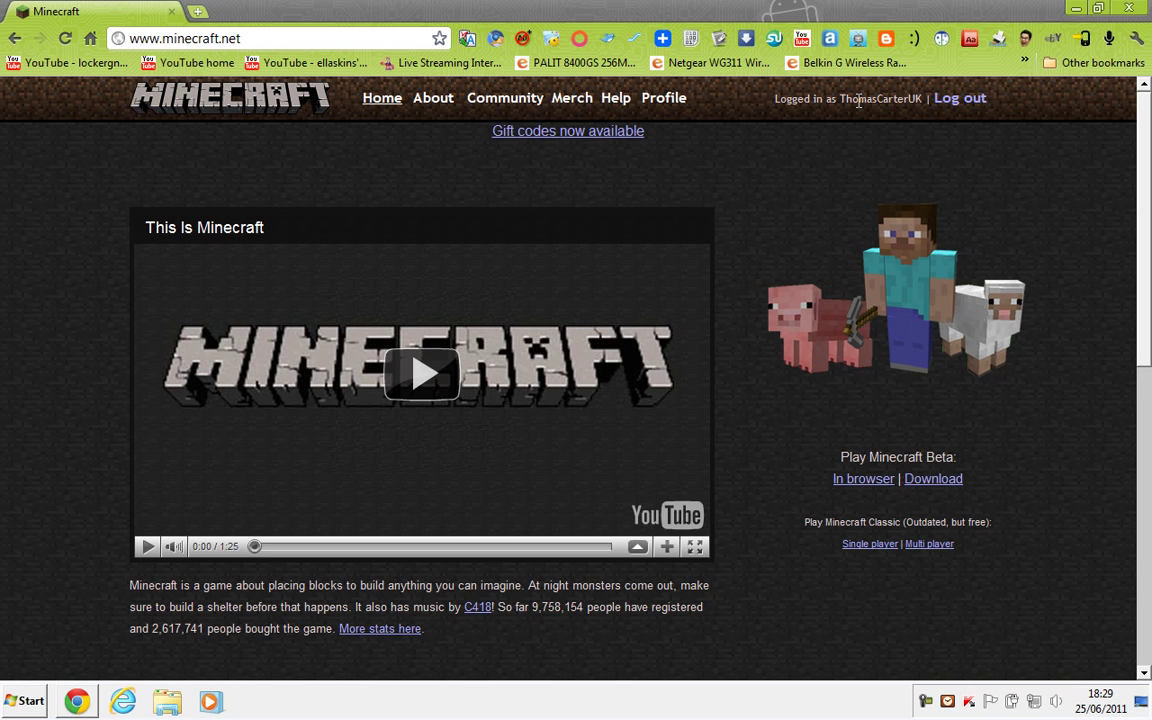
{"action": "left_click", "coordinate": [672, 101]}
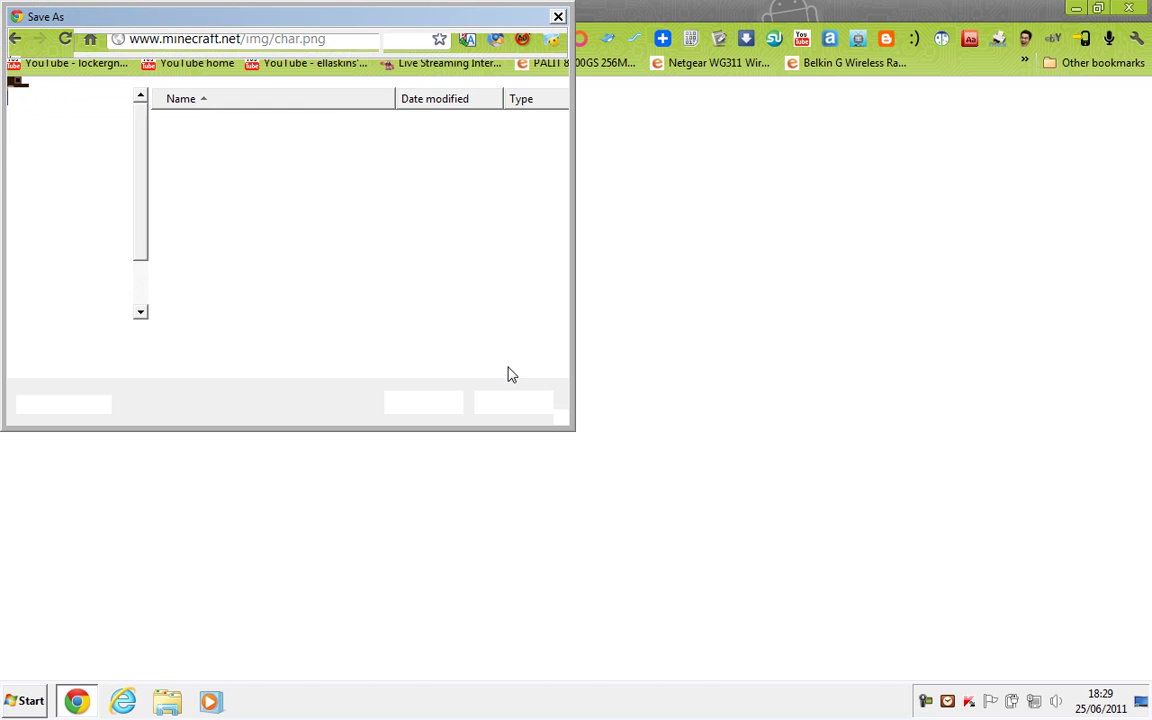
Step: Save the skin image as char.png in Desktop > minecraft skin
{"action": "left_click_drag", "start_coordinate": [316, 26], "coordinate": [437, 57]}
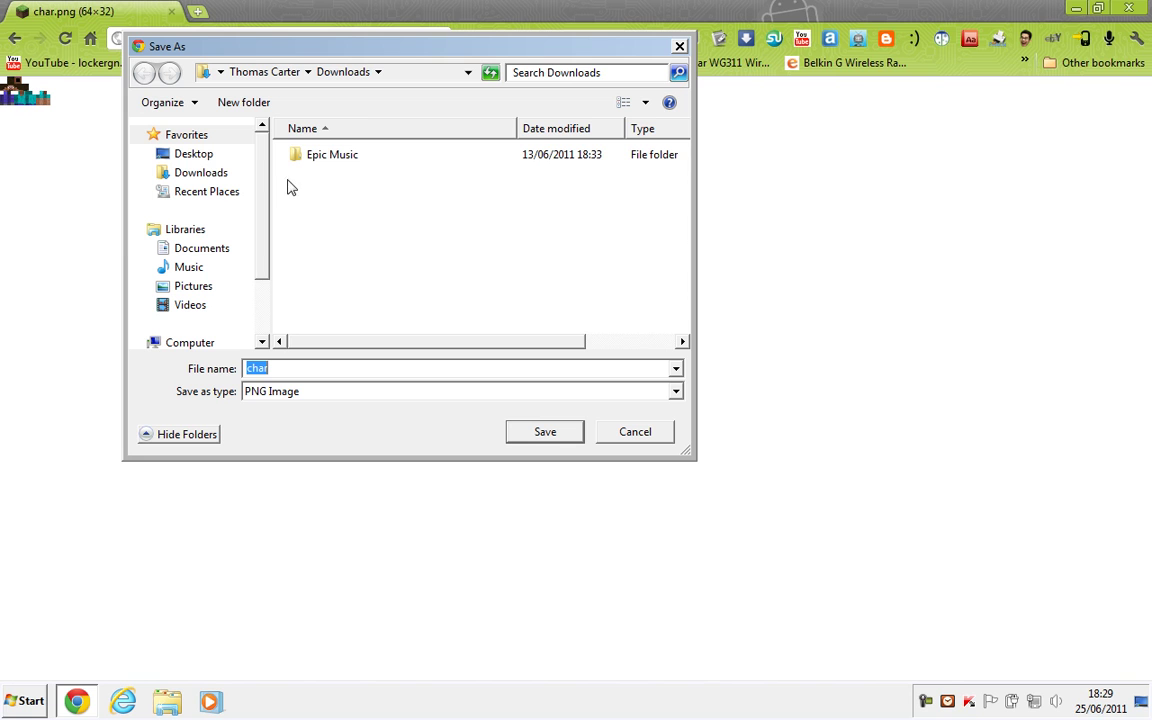
{"action": "left_click", "coordinate": [188, 157]}
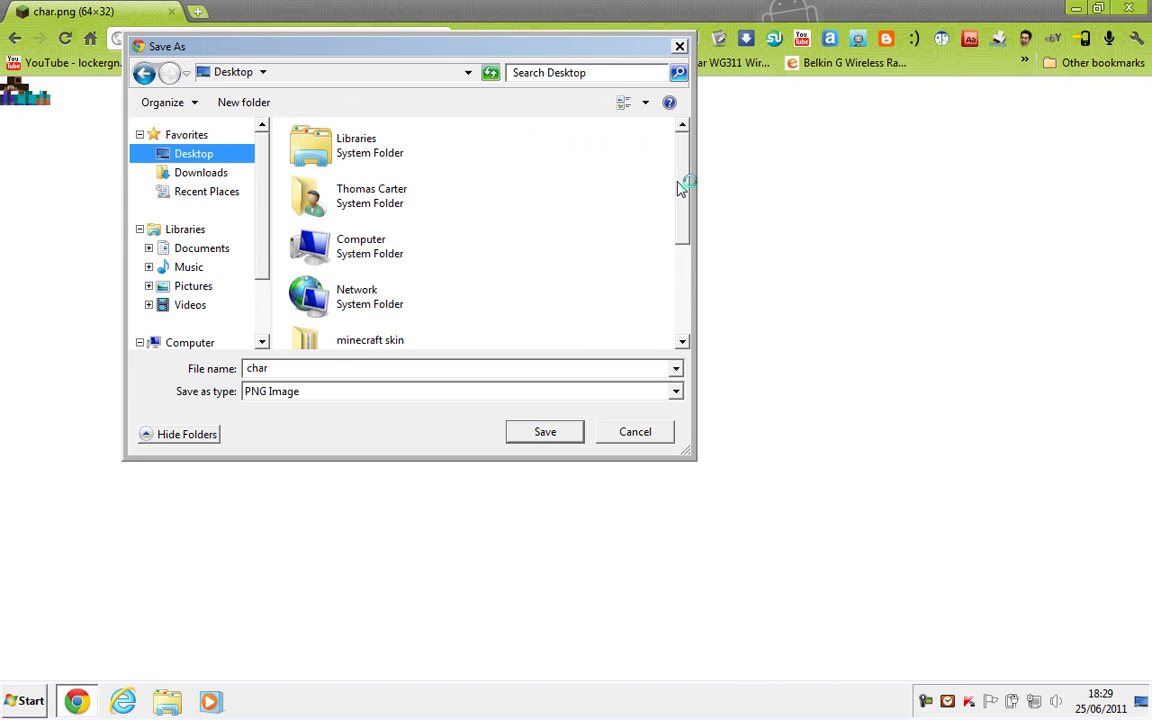
{"action": "left_click_drag", "start_coordinate": [680, 188], "coordinate": [681, 237]}
{"action": "left_click", "coordinate": [318, 250]}
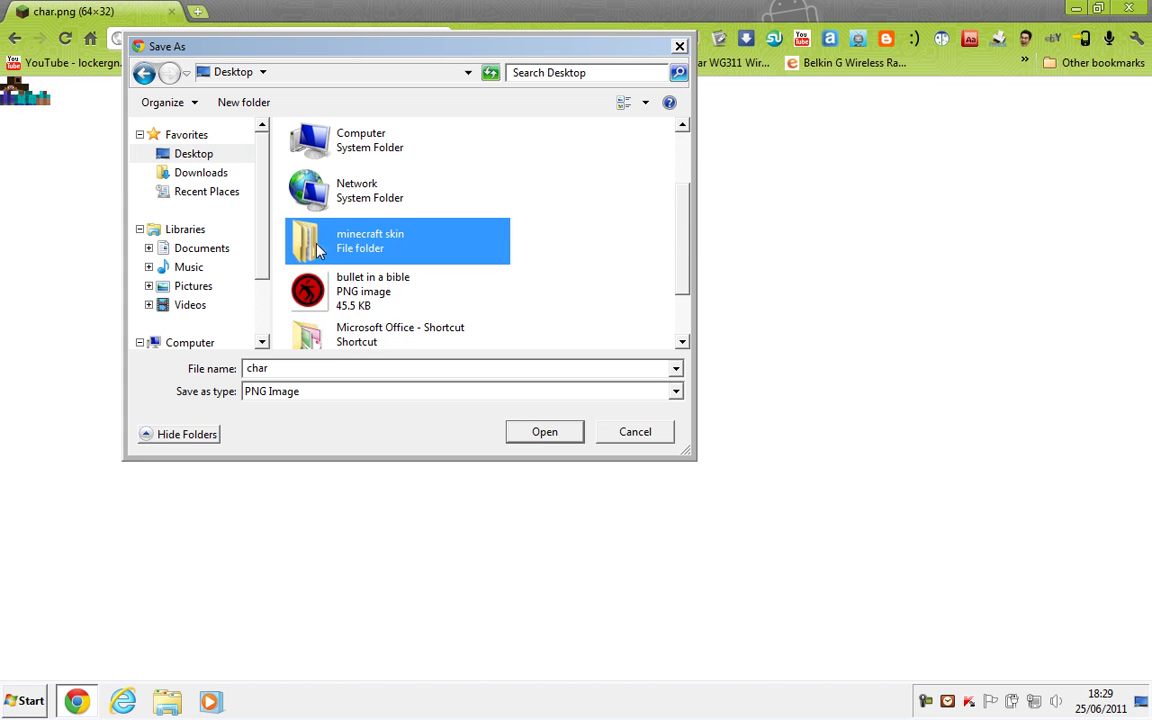
{"action": "left_click", "coordinate": [545, 431]}
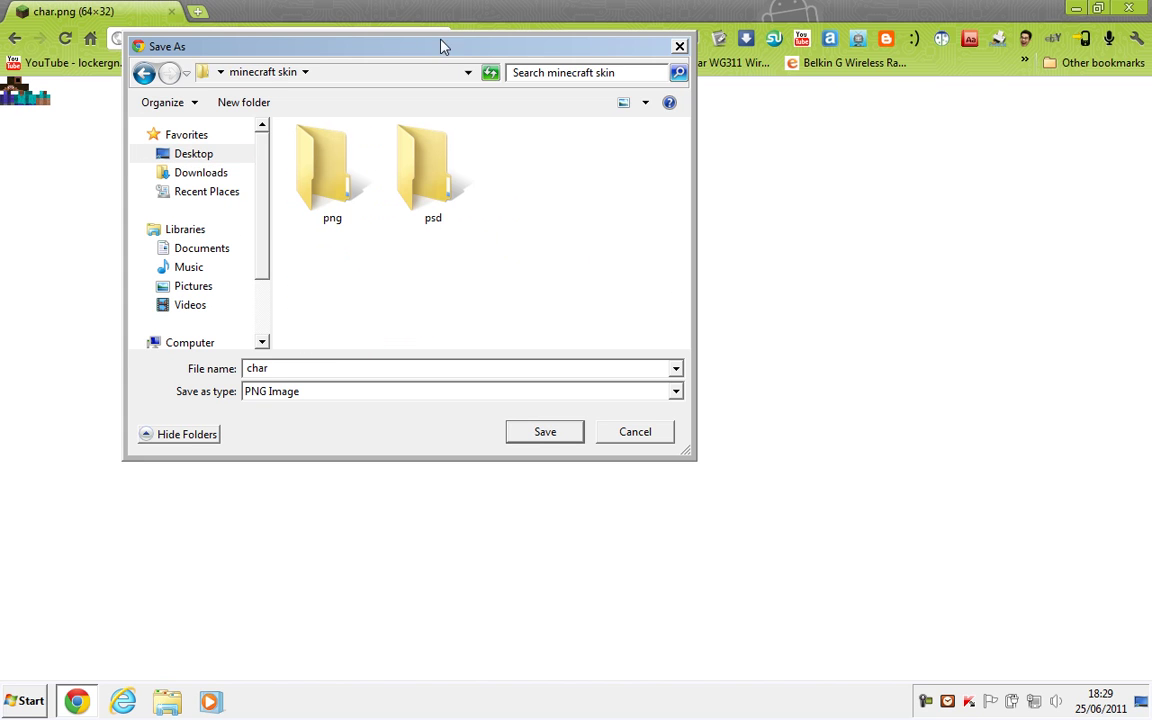
{"action": "left_click_drag", "start_coordinate": [444, 46], "coordinate": [500, 64]}
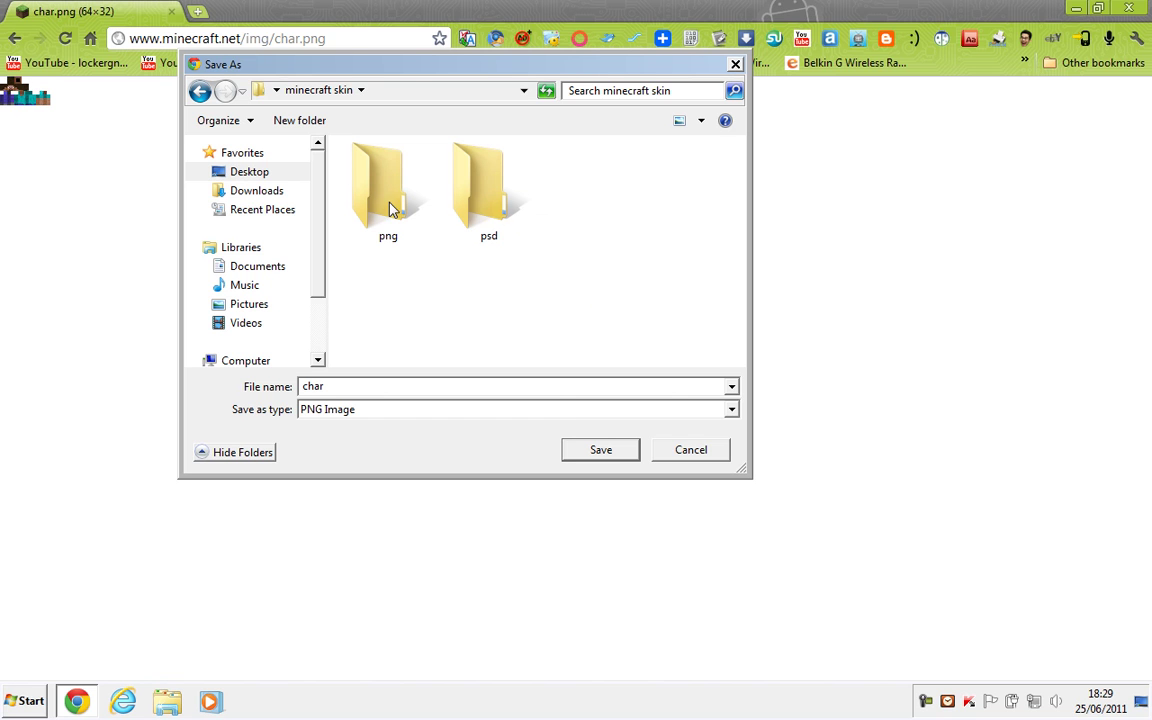
{"action": "left_click", "coordinate": [596, 451]}
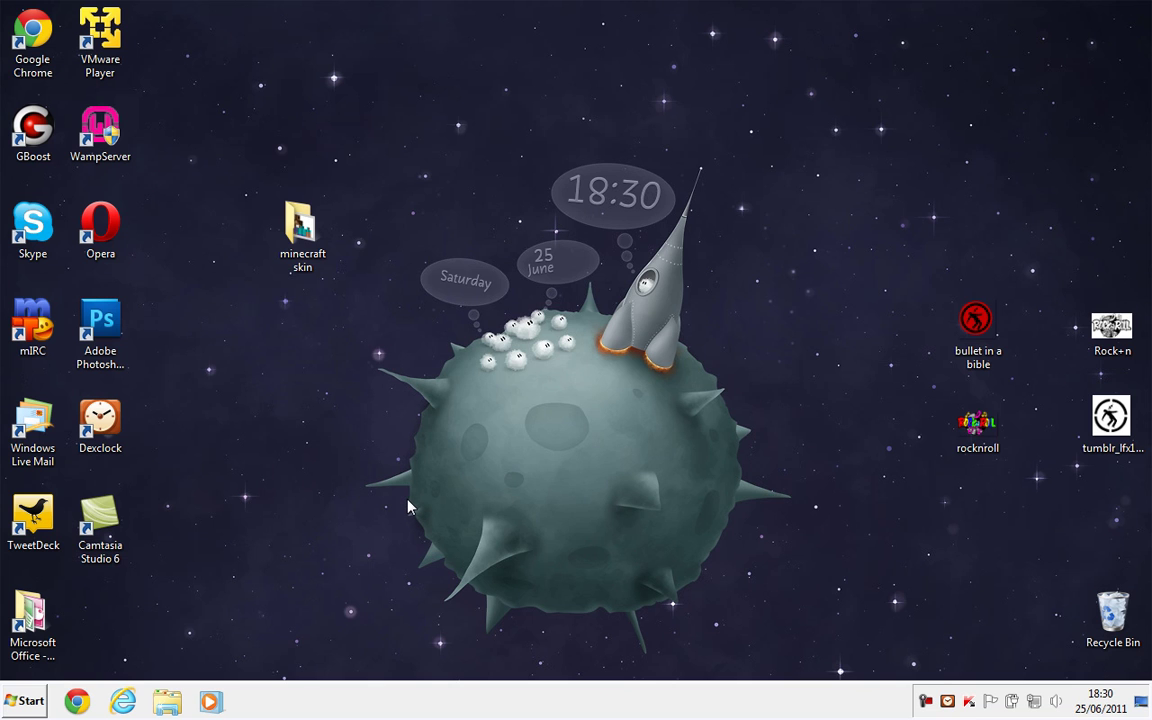
Step: Launch Adobe Photoshop CS5 from its desktop shortcut
{"action": "double_click", "coordinate": [100, 325]}
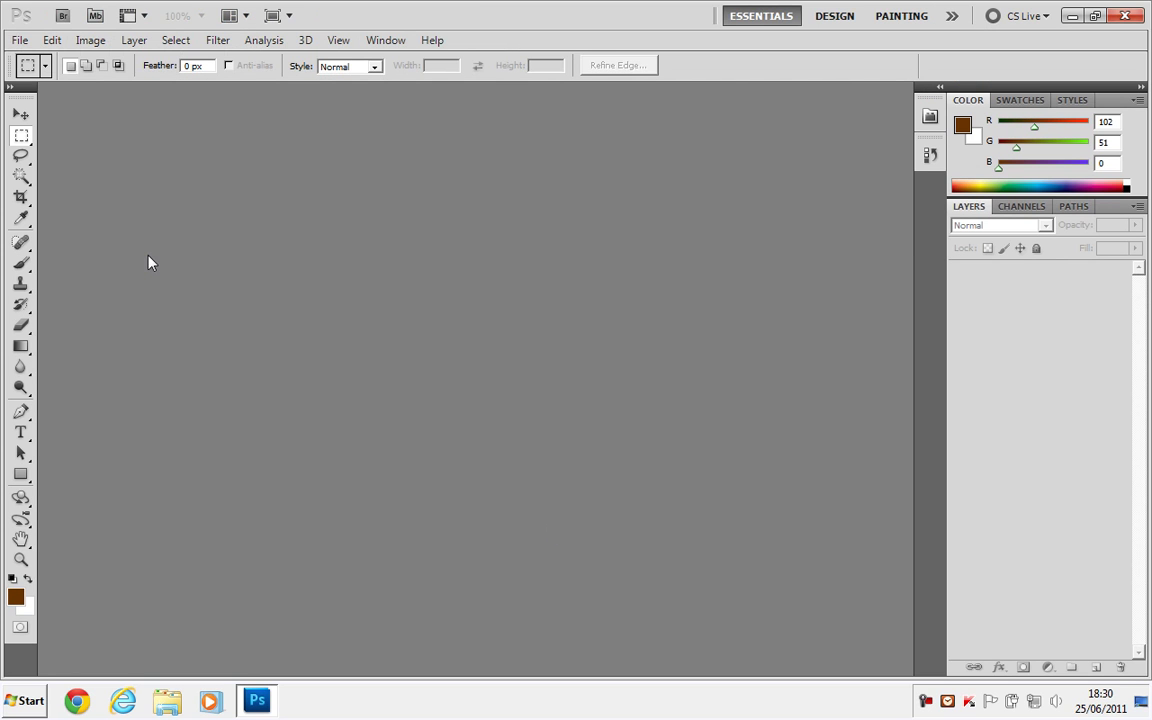
Step: Open char.png from the minecraft skin folder on the Desktop
{"action": "left_click", "coordinate": [19, 40]}
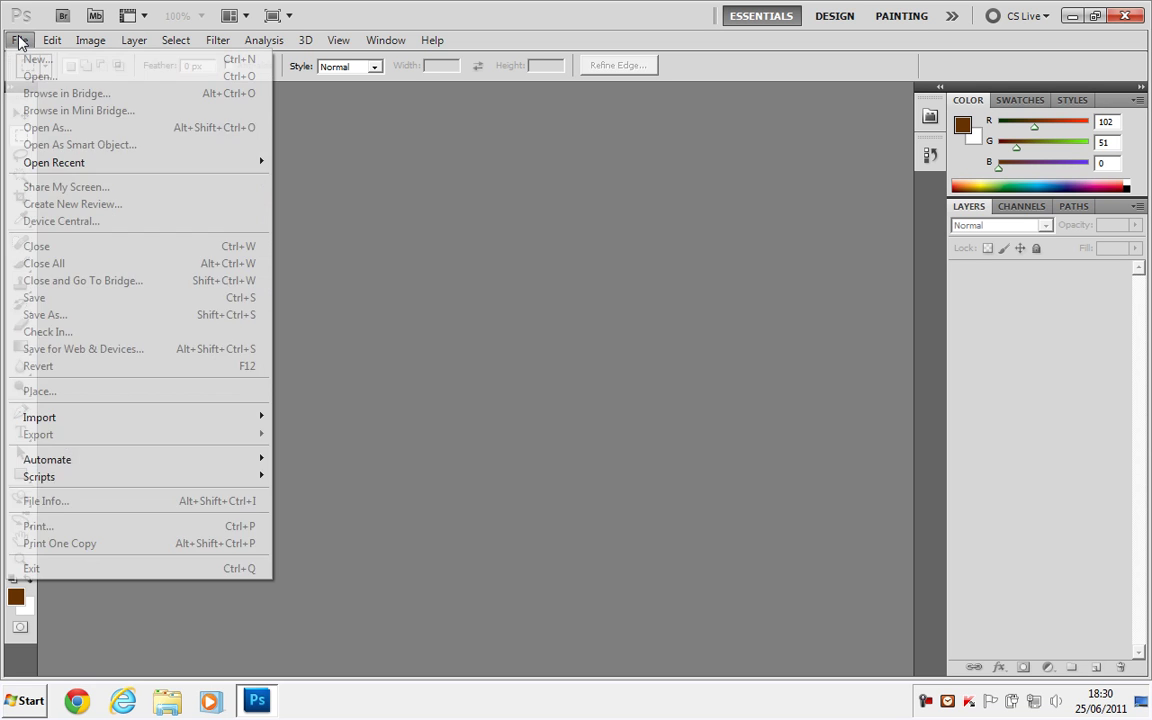
{"action": "left_click", "coordinate": [297, 216]}
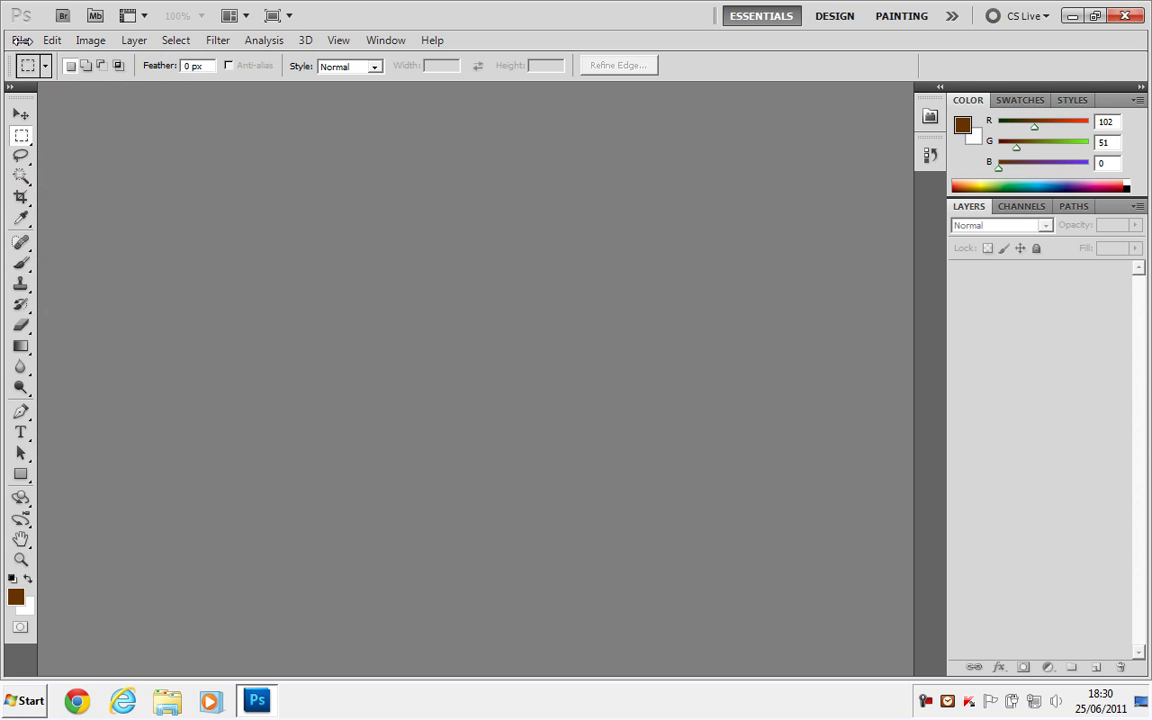
{"action": "left_click", "coordinate": [20, 40]}
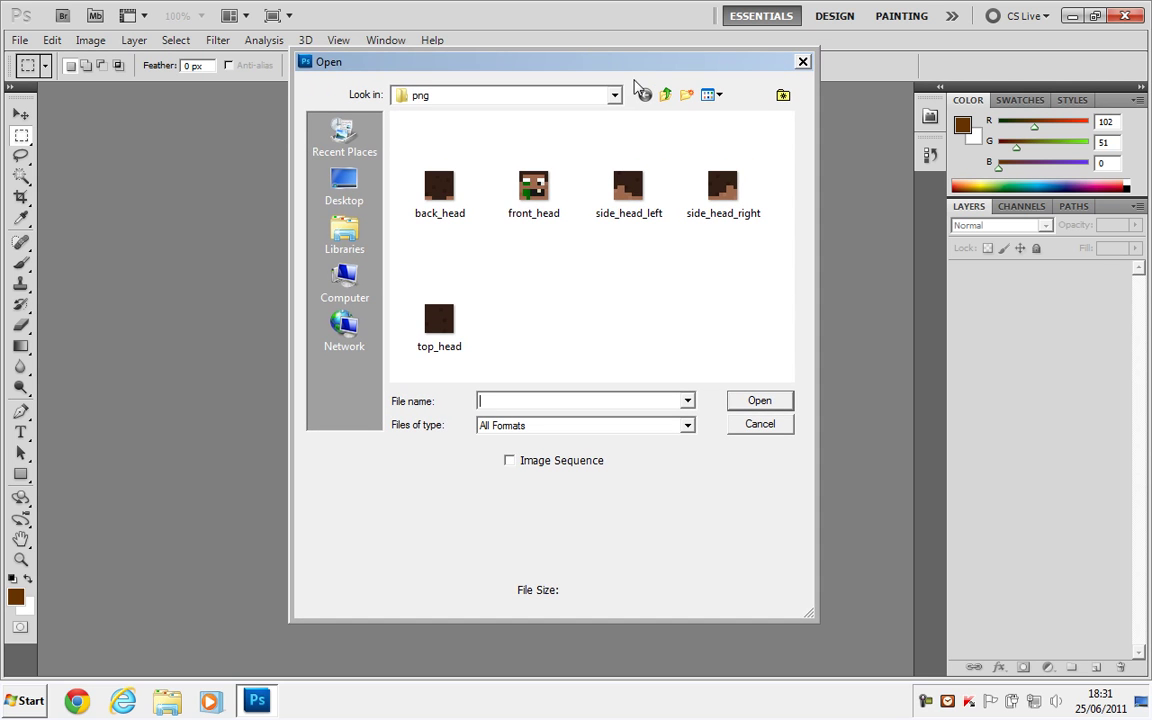
{"action": "left_click", "coordinate": [617, 100]}
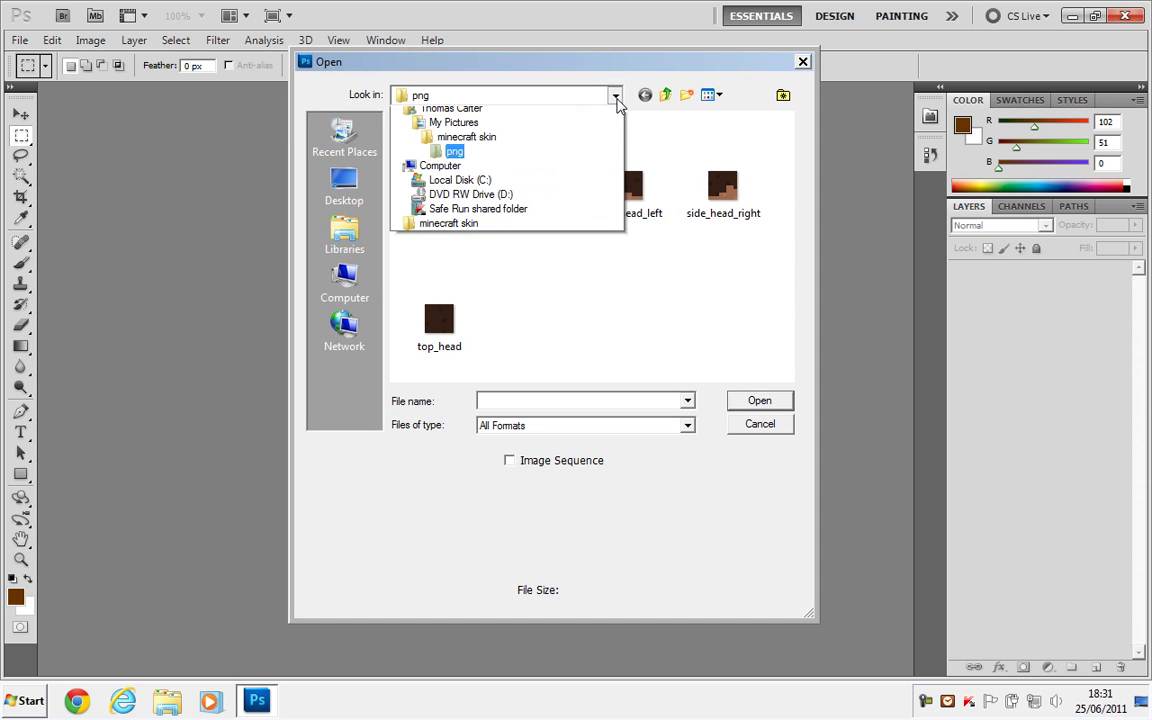
{"action": "left_click", "coordinate": [434, 130]}
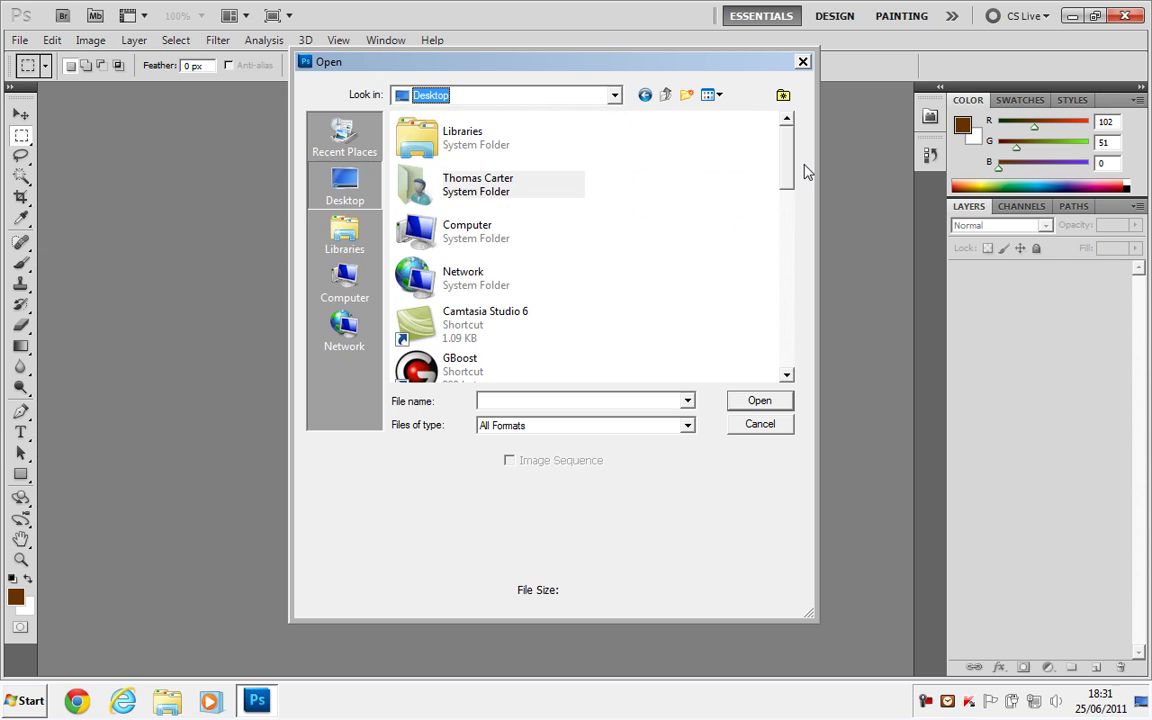
{"action": "left_click_drag", "start_coordinate": [785, 172], "coordinate": [786, 292]}
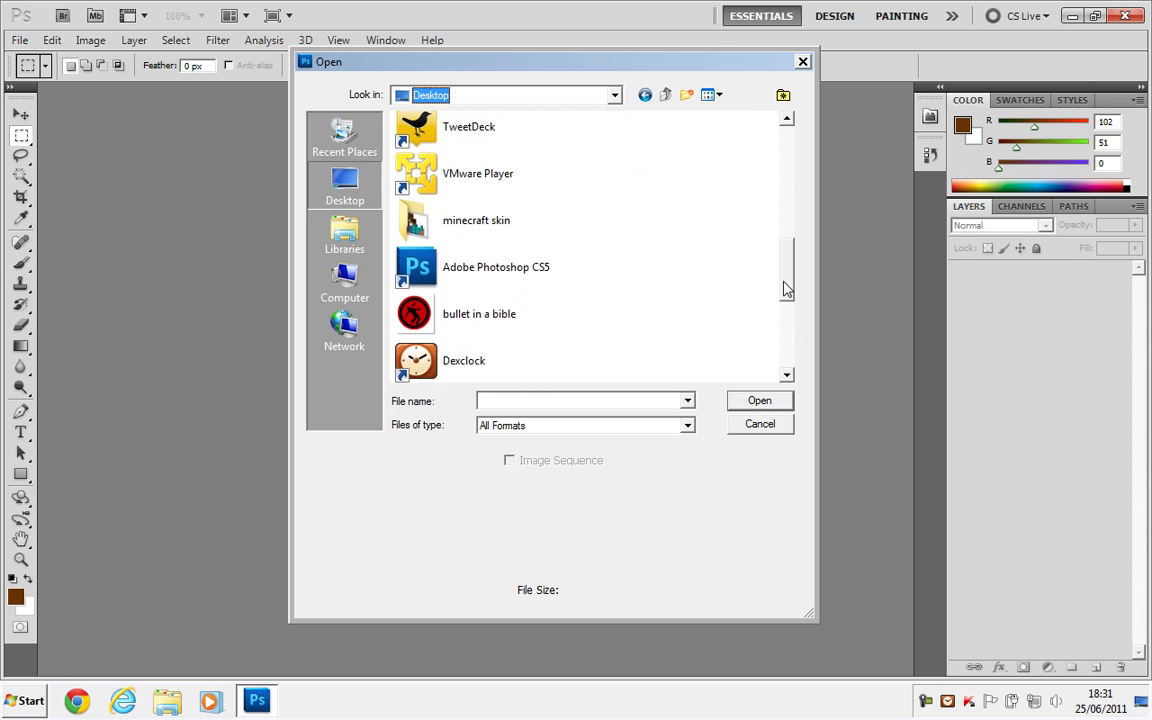
{"action": "double_click", "coordinate": [398, 215]}
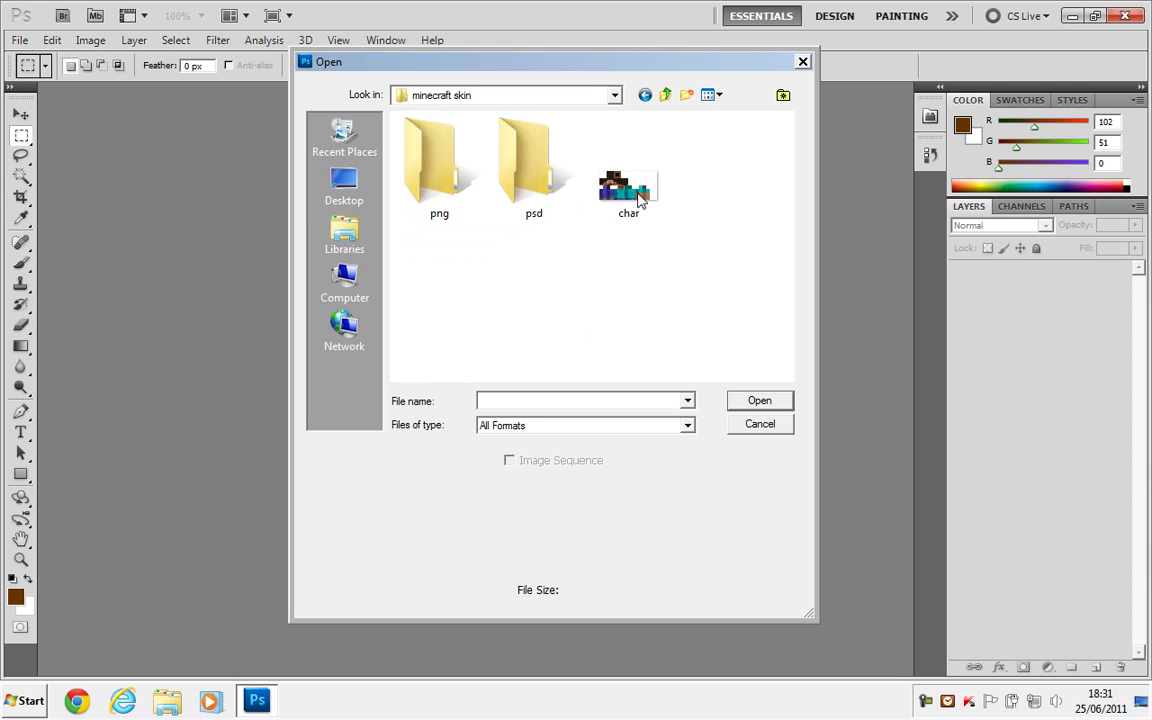
{"action": "left_click", "coordinate": [640, 198]}
{"action": "left_click", "coordinate": [761, 400]}
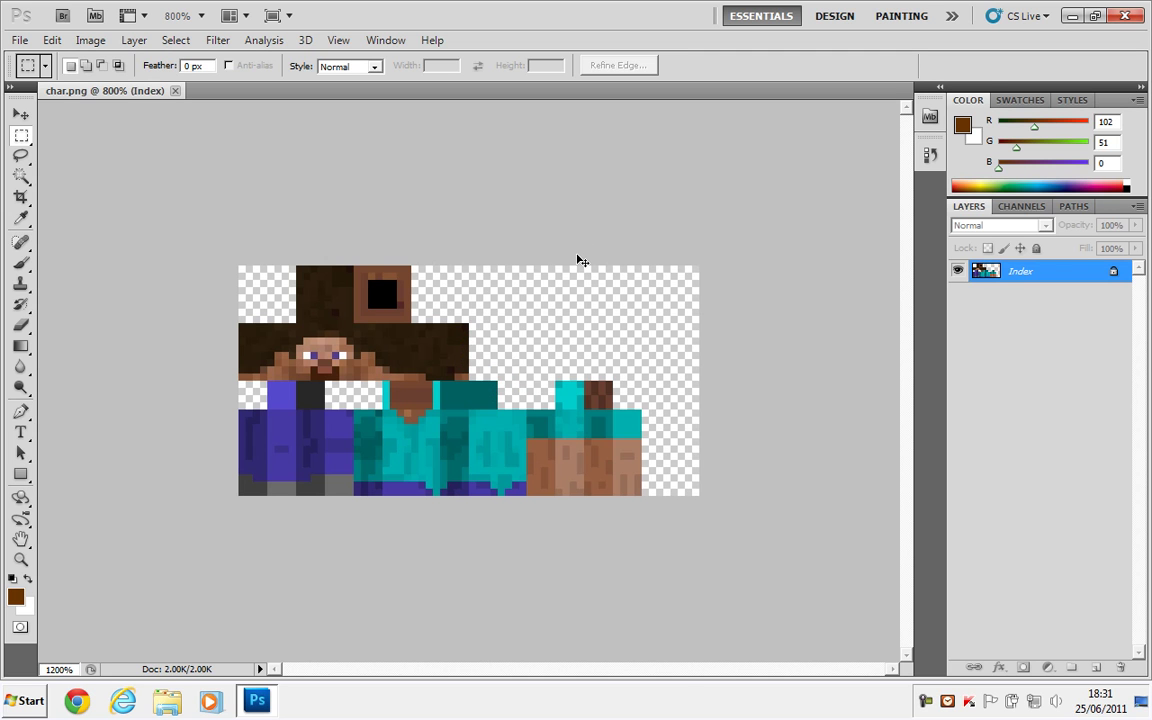
{"action": "key", "text": "ctrl+plus"}
{"action": "key", "text": "ctrl+plus"}
{"action": "key", "text": "ctrl+plus"}
{"action": "key", "text": "ctrl+plus"}
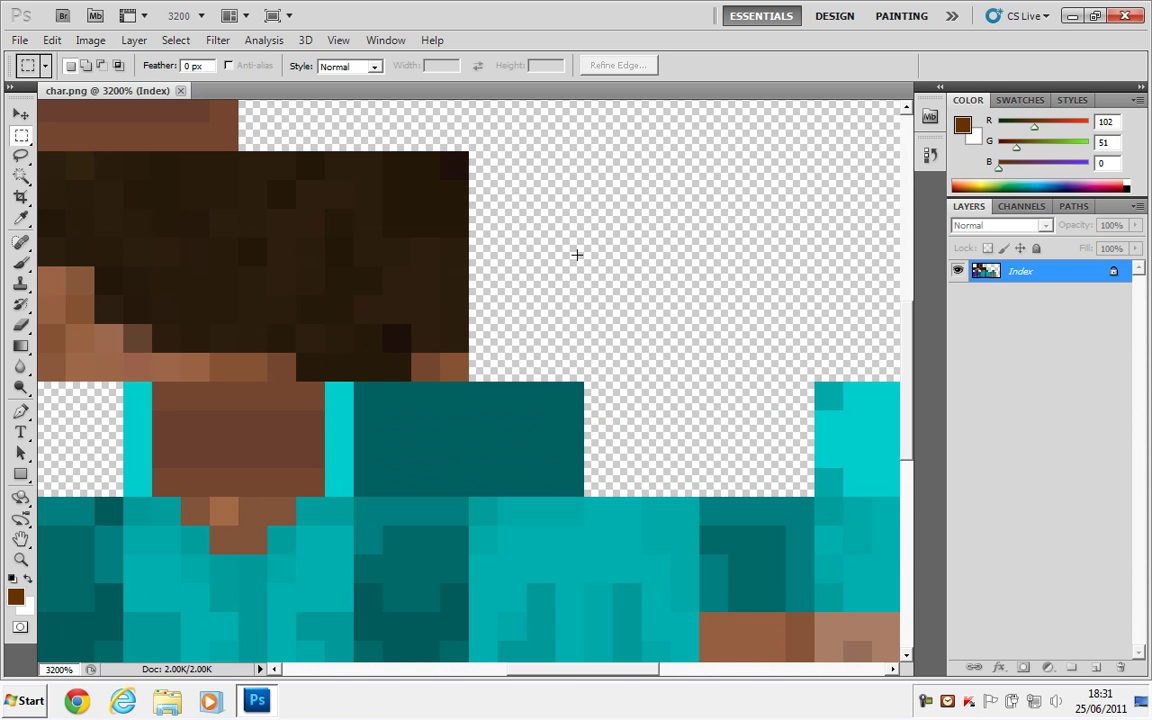
{"action": "left_click_drag", "start_coordinate": [553, 670], "coordinate": [468, 660]}
{"action": "key", "text": "ctrl+minus"}
{"action": "key", "text": "ctrl+minus"}
{"action": "key", "text": "ctrl+minus"}
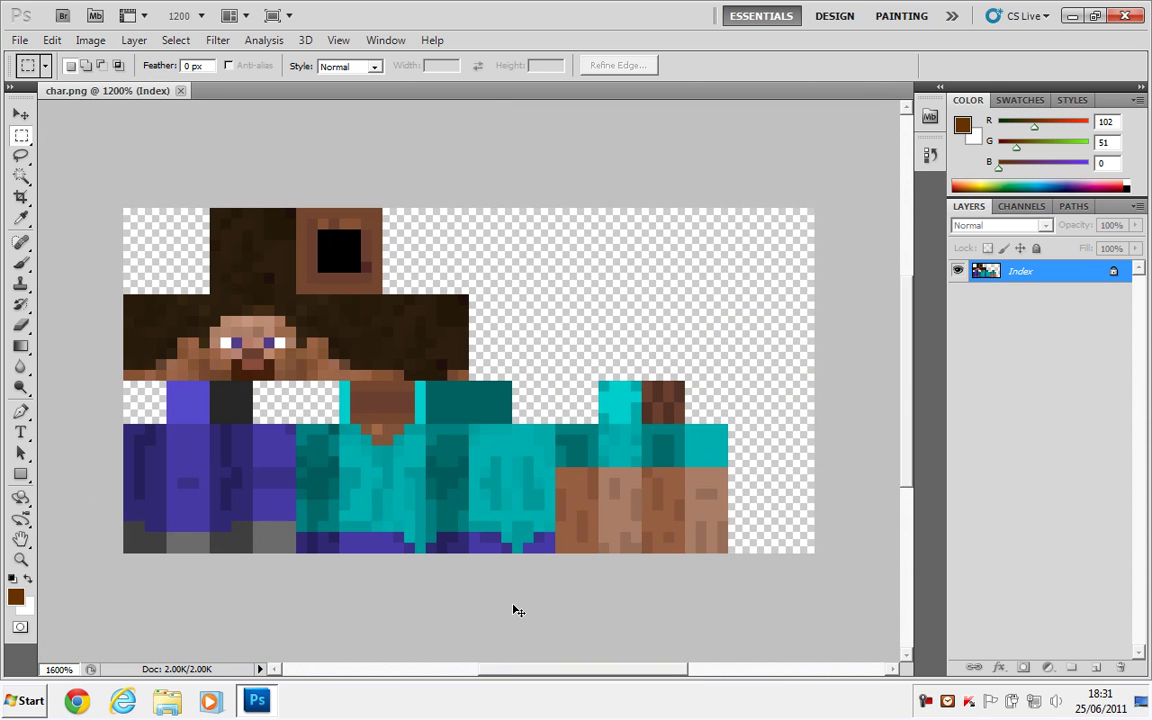
{"action": "key", "text": "ctrl+plus"}
{"action": "left_click_drag", "start_coordinate": [505, 670], "coordinate": [457, 670]}
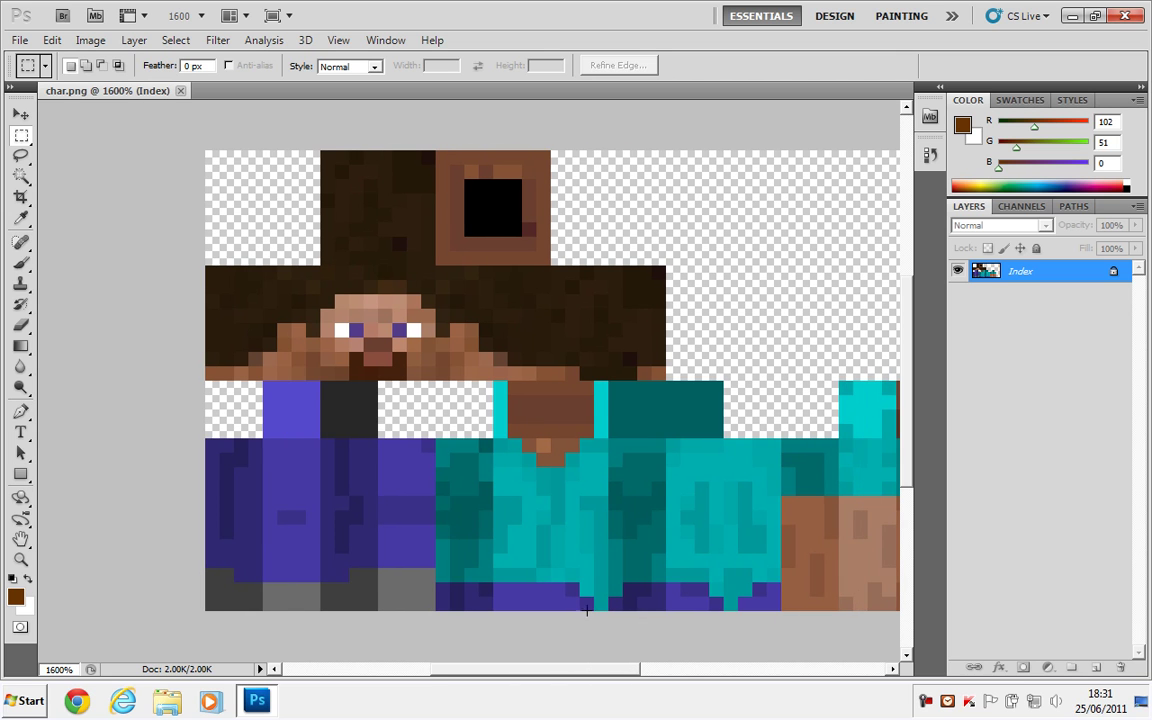
{"action": "mouse_move", "coordinate": [599, 670]}
{"action": "left_mouse_down"}
{"action": "mouse_move", "coordinate": [663, 672]}
{"action": "mouse_move", "coordinate": [588, 671]}
{"action": "left_mouse_up"}
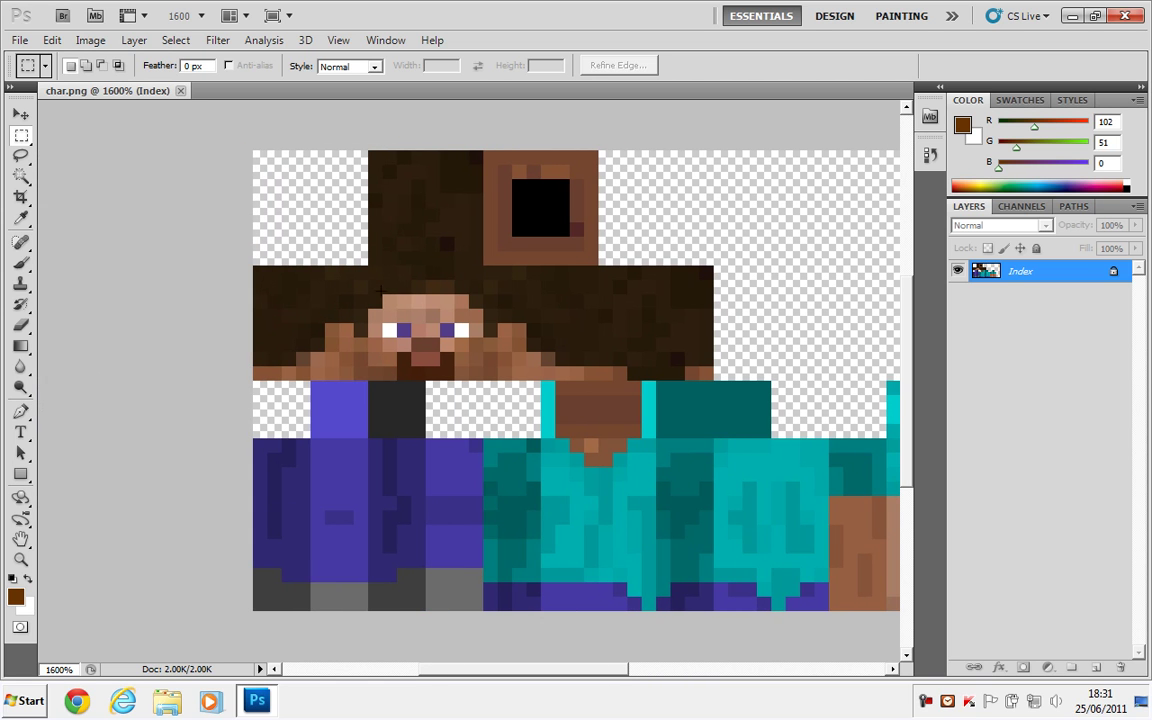
Step: Draw a rectangular marquee around the face square with eyes and beard and copy it
{"action": "right_click", "coordinate": [24, 139]}
{"action": "left_click", "coordinate": [124, 133]}
{"action": "left_click_drag", "start_coordinate": [389, 282], "coordinate": [436, 344]}
{"action": "left_click", "coordinate": [477, 377]}
{"action": "key", "text": "ctrl+z"}
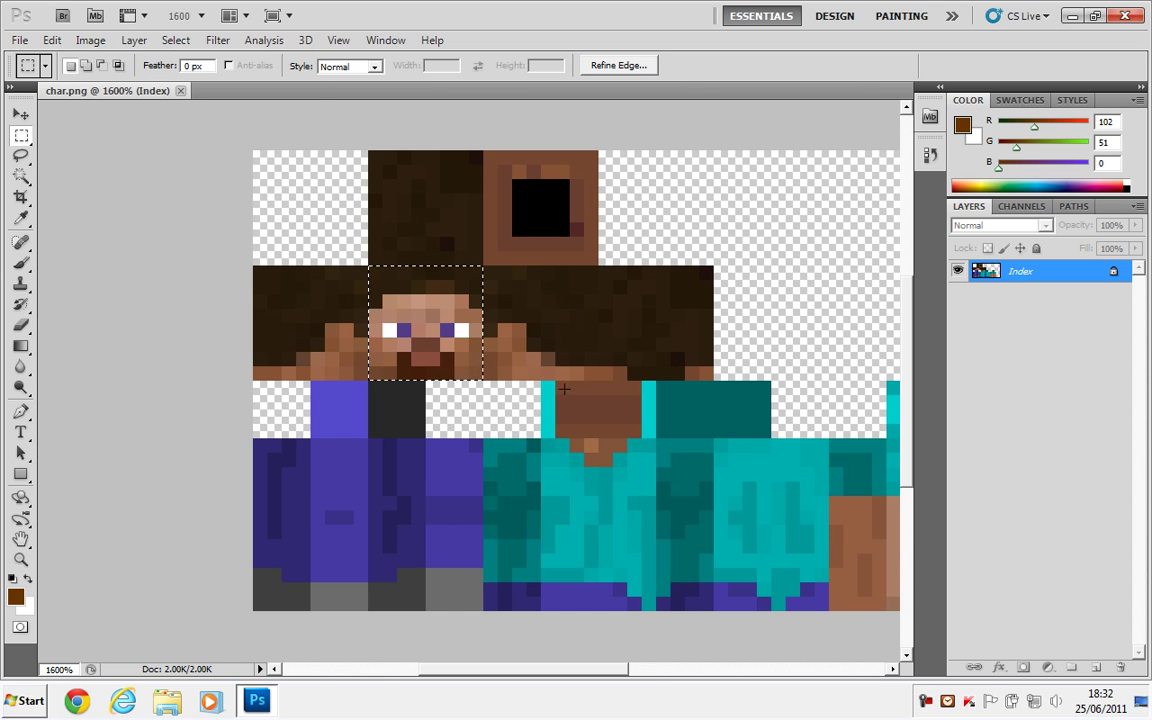
{"action": "left_click", "coordinate": [53, 41]}
{"action": "left_click", "coordinate": [125, 160]}
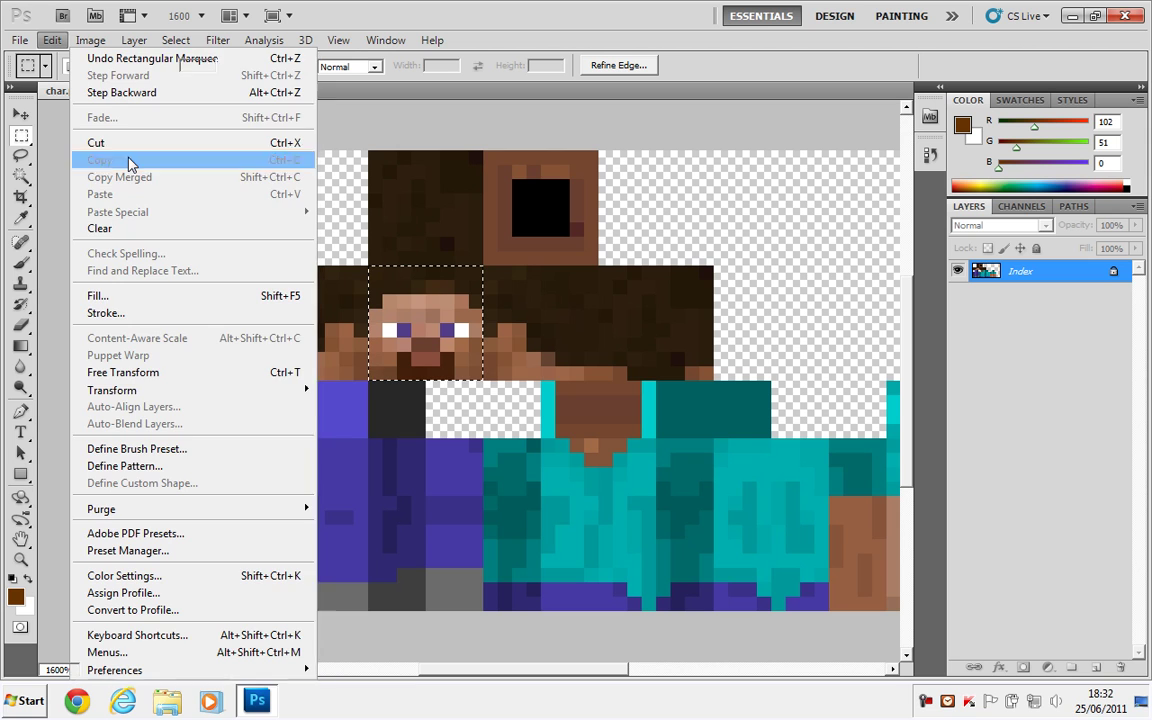
Step: Create a new 8×8-pixel document from the Clipboard preset with a Transparent background
{"action": "left_click", "coordinate": [15, 42]}
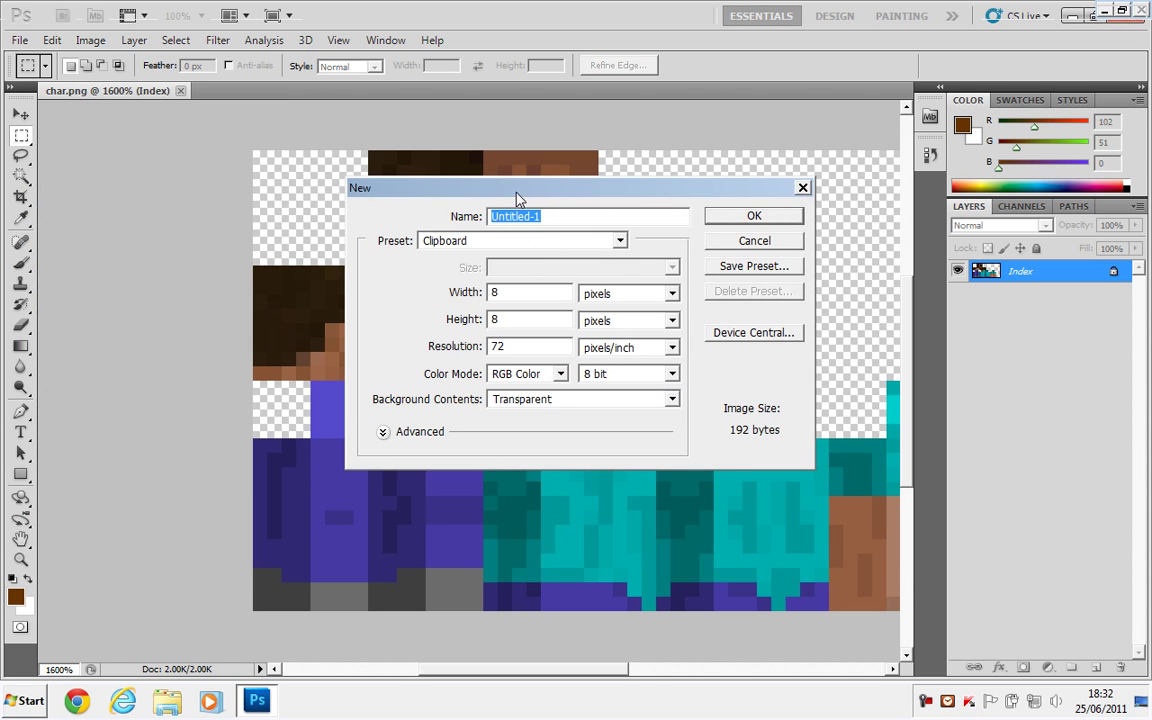
{"action": "left_click_drag", "start_coordinate": [512, 190], "coordinate": [501, 197]}
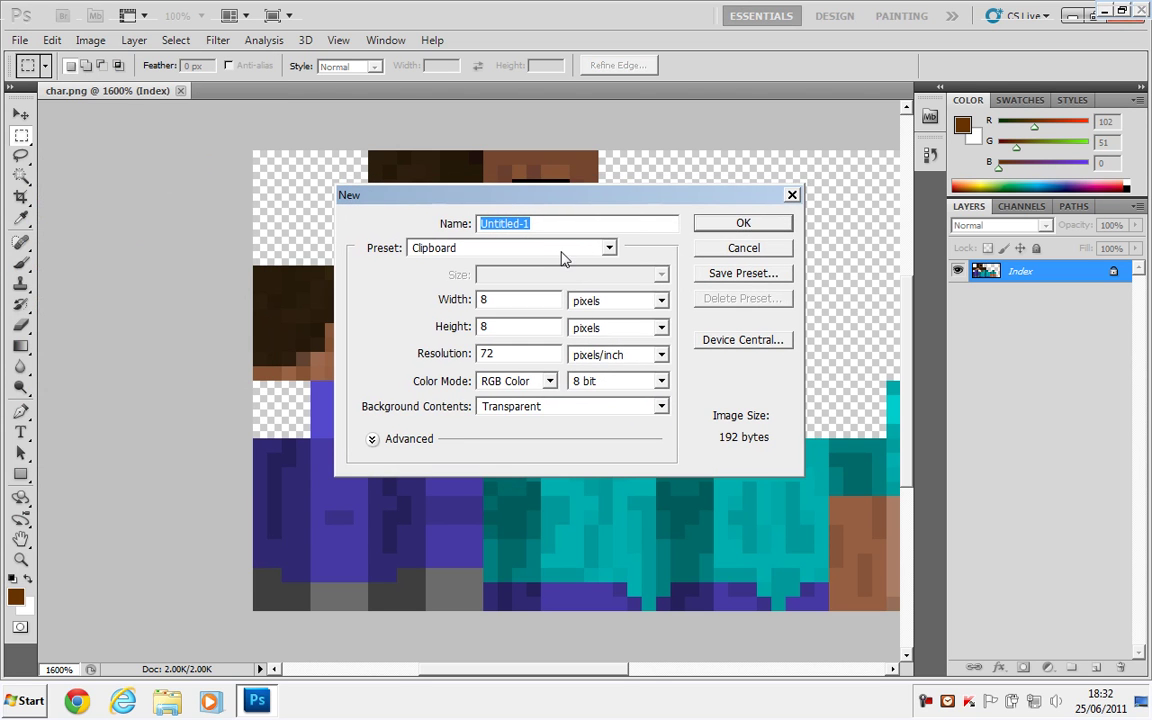
{"action": "double_click", "coordinate": [514, 301]}
{"action": "key", "text": "Tab"}
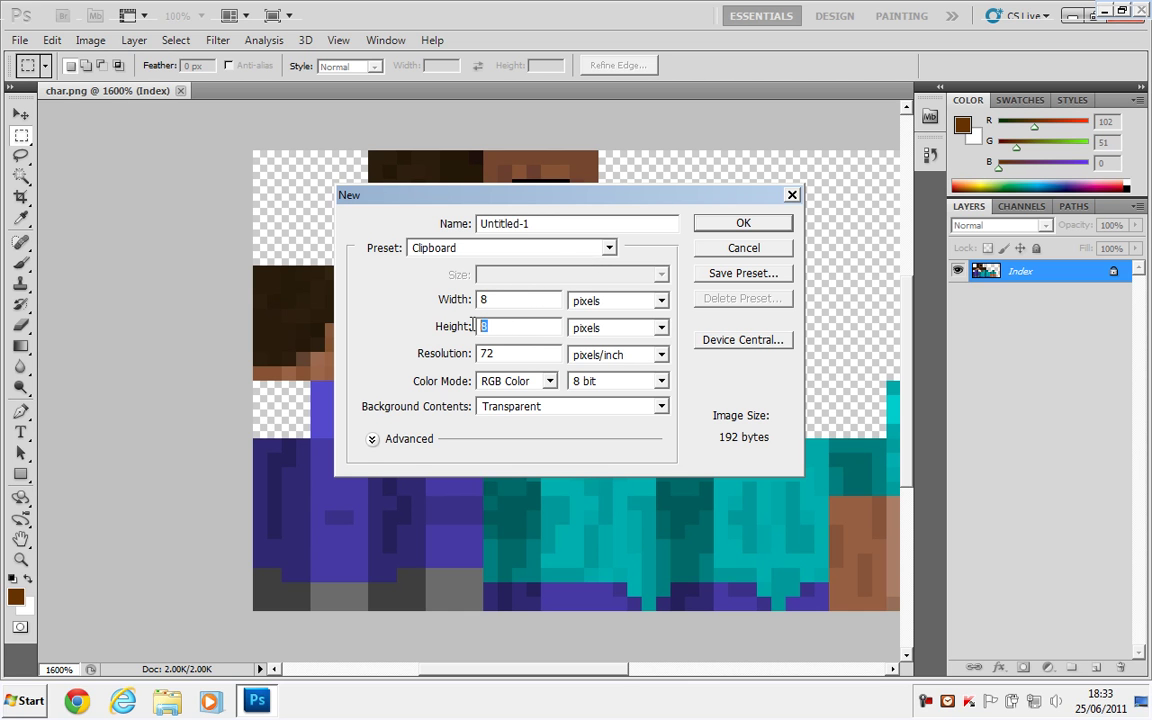
{"action": "left_click_drag", "start_coordinate": [567, 203], "coordinate": [584, 257]}
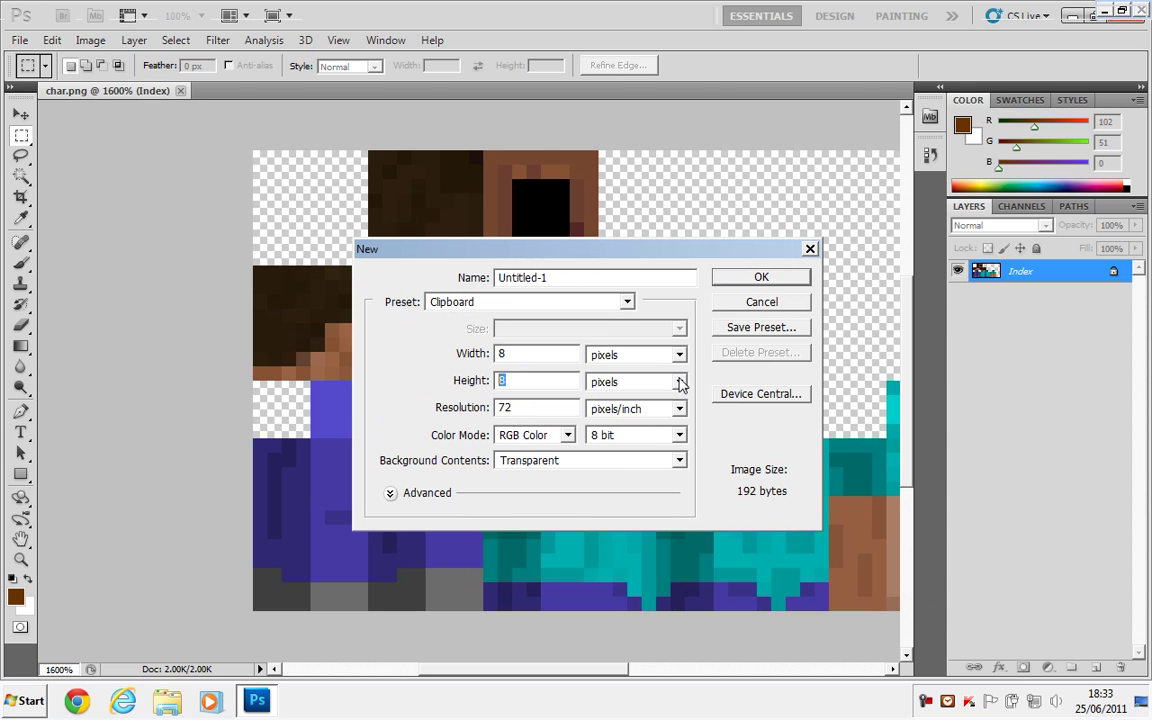
{"action": "left_click", "coordinate": [679, 462]}
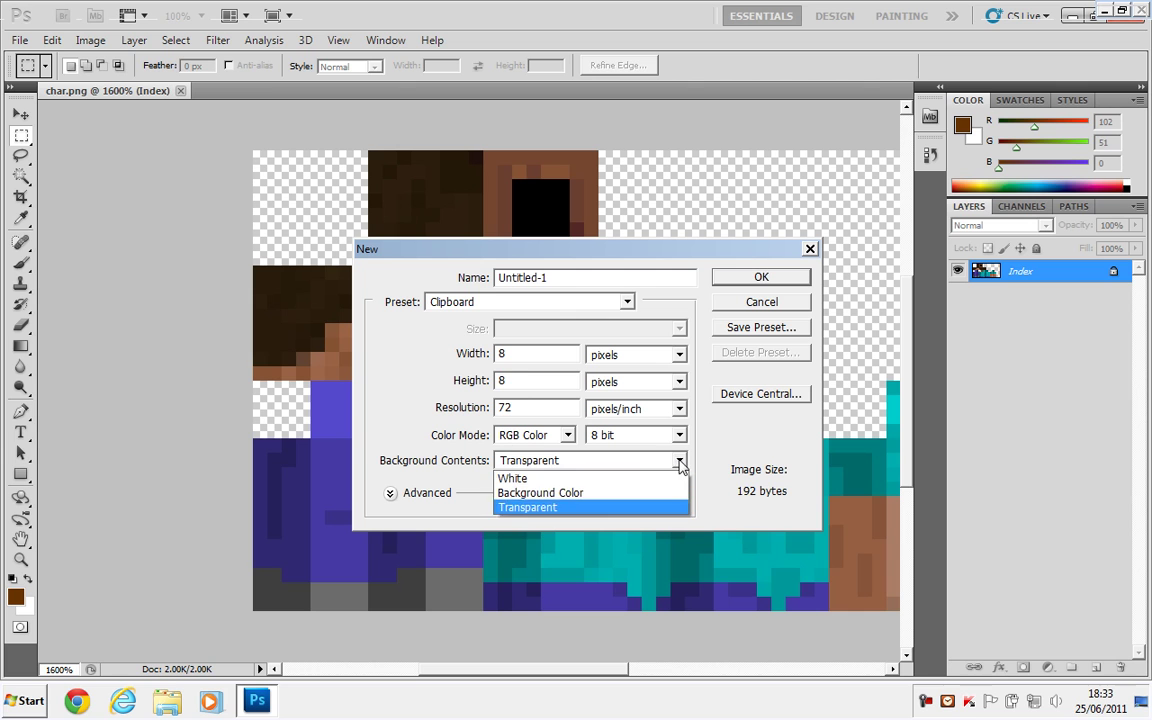
{"action": "left_click", "coordinate": [663, 478]}
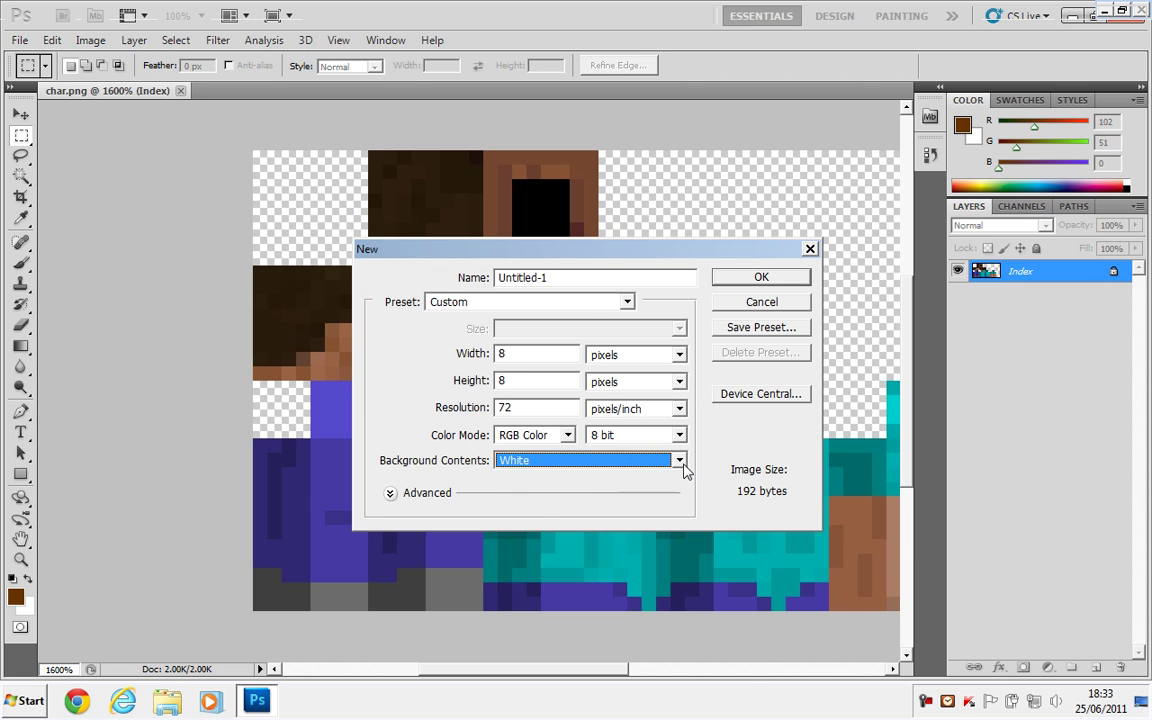
{"action": "left_click", "coordinate": [684, 466]}
{"action": "left_click", "coordinate": [663, 506]}
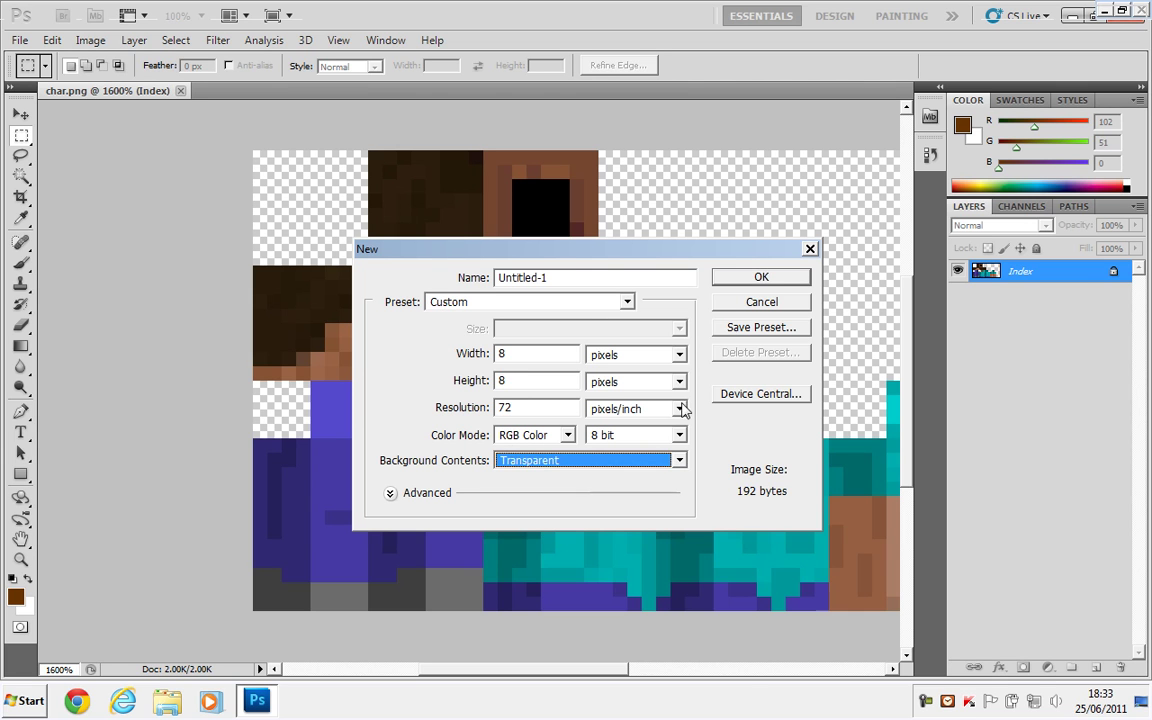
{"action": "left_click", "coordinate": [766, 286]}
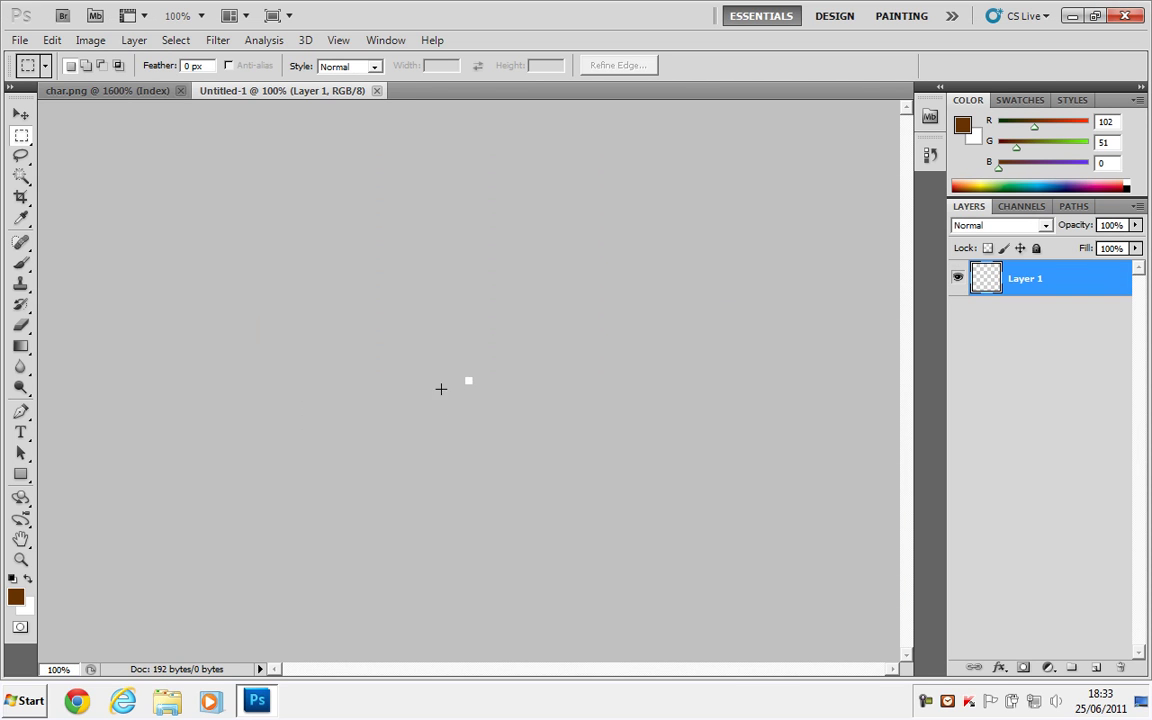
Step: Paste the face into Untitled-1 and resize the image to 32 pixels wide
{"action": "left_click", "coordinate": [50, 40]}
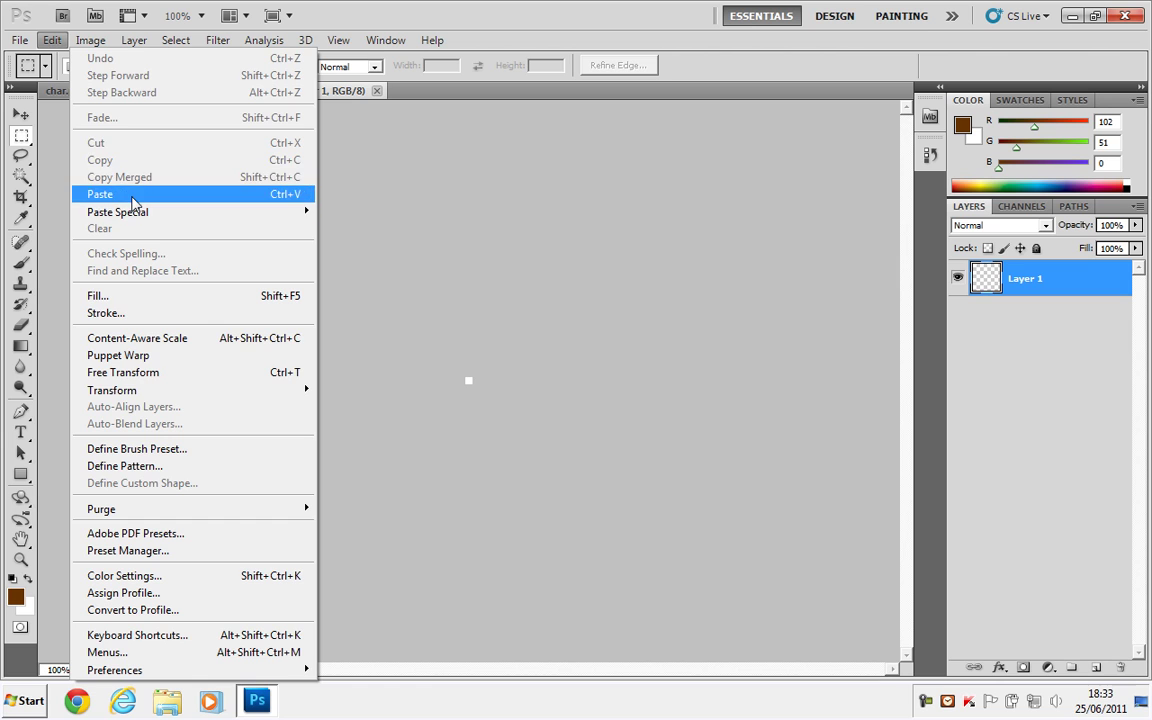
{"action": "left_click", "coordinate": [133, 196]}
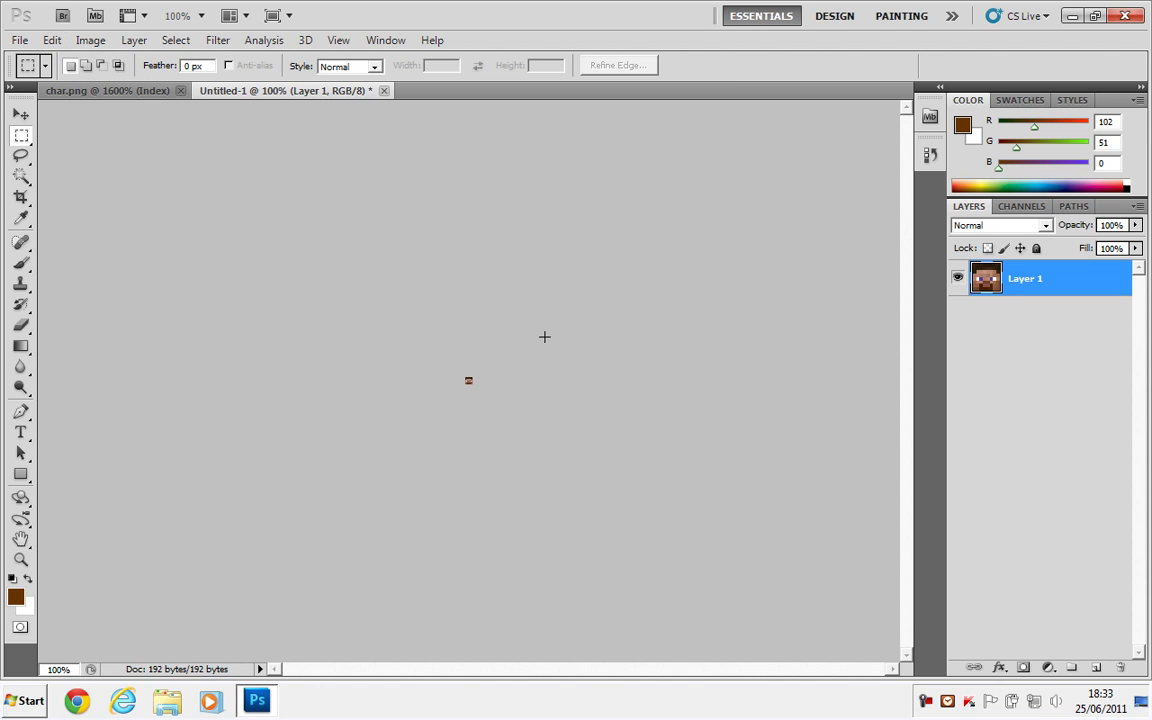
{"action": "left_click", "coordinate": [90, 40]}
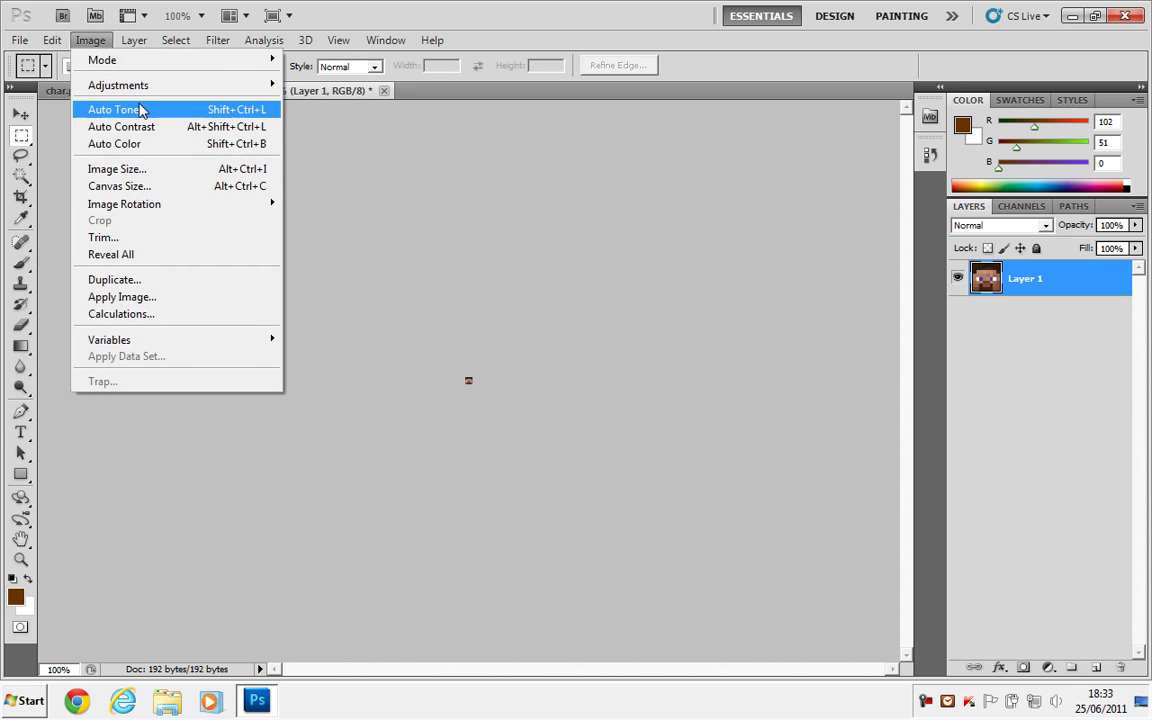
{"action": "left_click", "coordinate": [150, 170]}
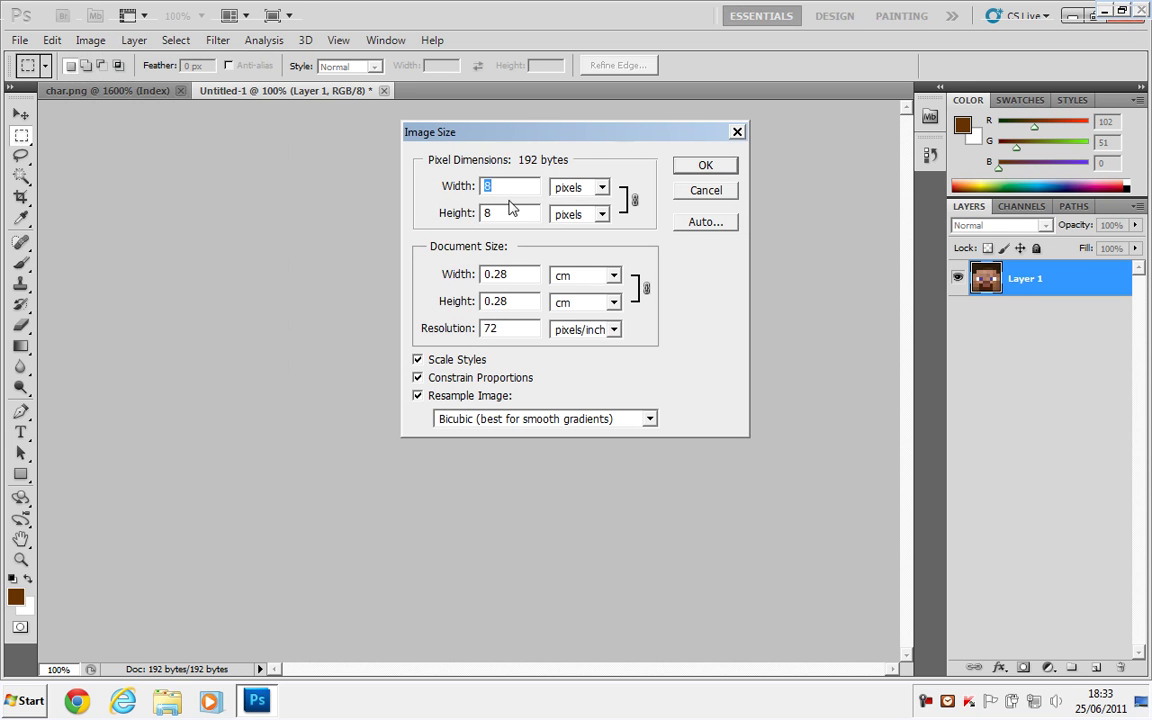
{"action": "key", "text": "BackSpace"}
{"action": "type", "text": "32"}
{"action": "left_click", "coordinate": [688, 170]}
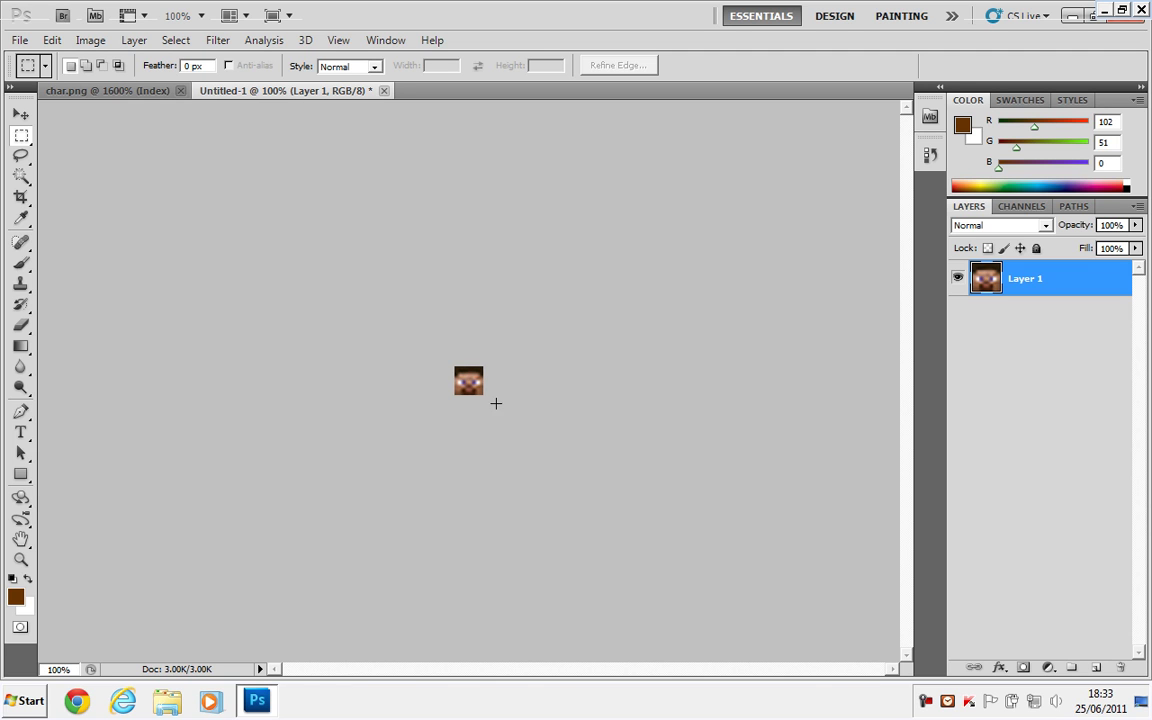
{"action": "left_click", "coordinate": [50, 42]}
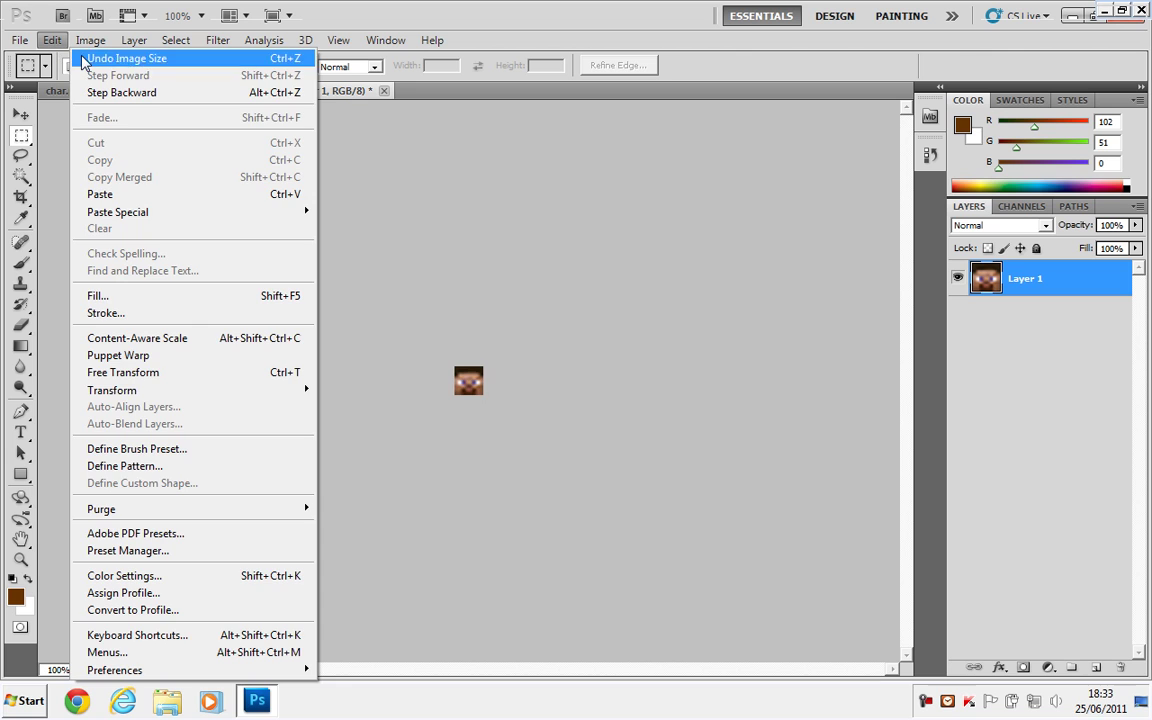
Step: Undo the blurry resize and resize the face to 32×32 pixels using Nearest Neighbor resampling
{"action": "left_click", "coordinate": [65, 57]}
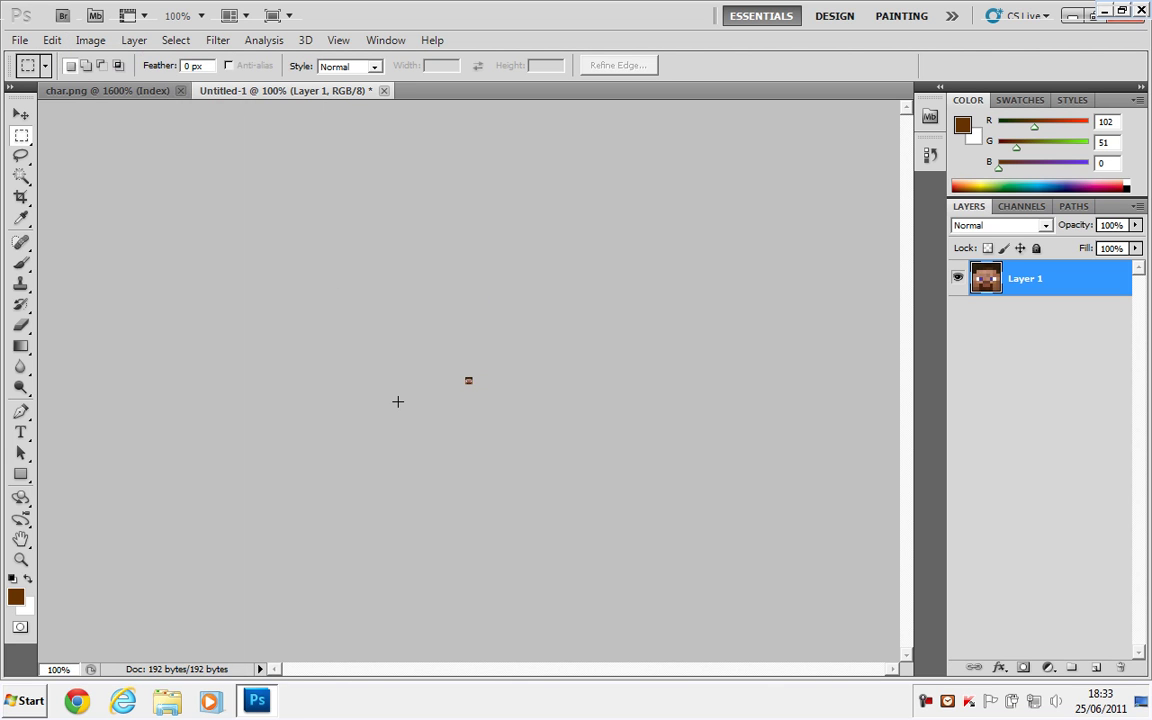
{"action": "left_click", "coordinate": [84, 42]}
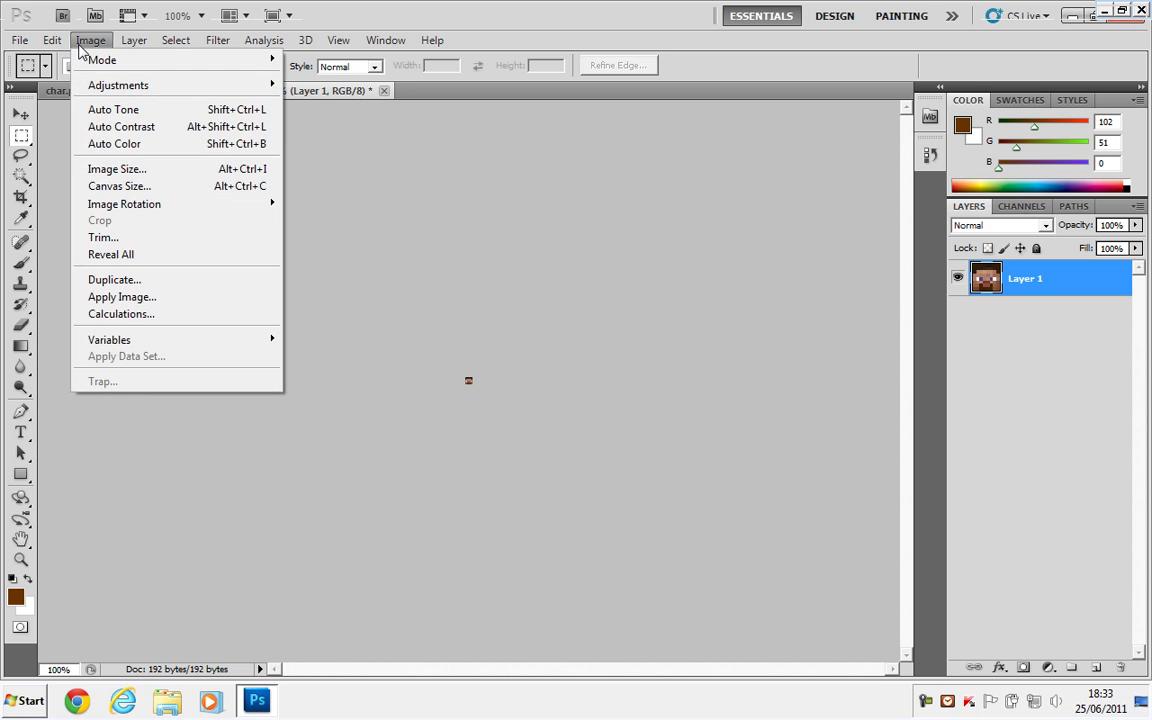
{"action": "left_click", "coordinate": [156, 169]}
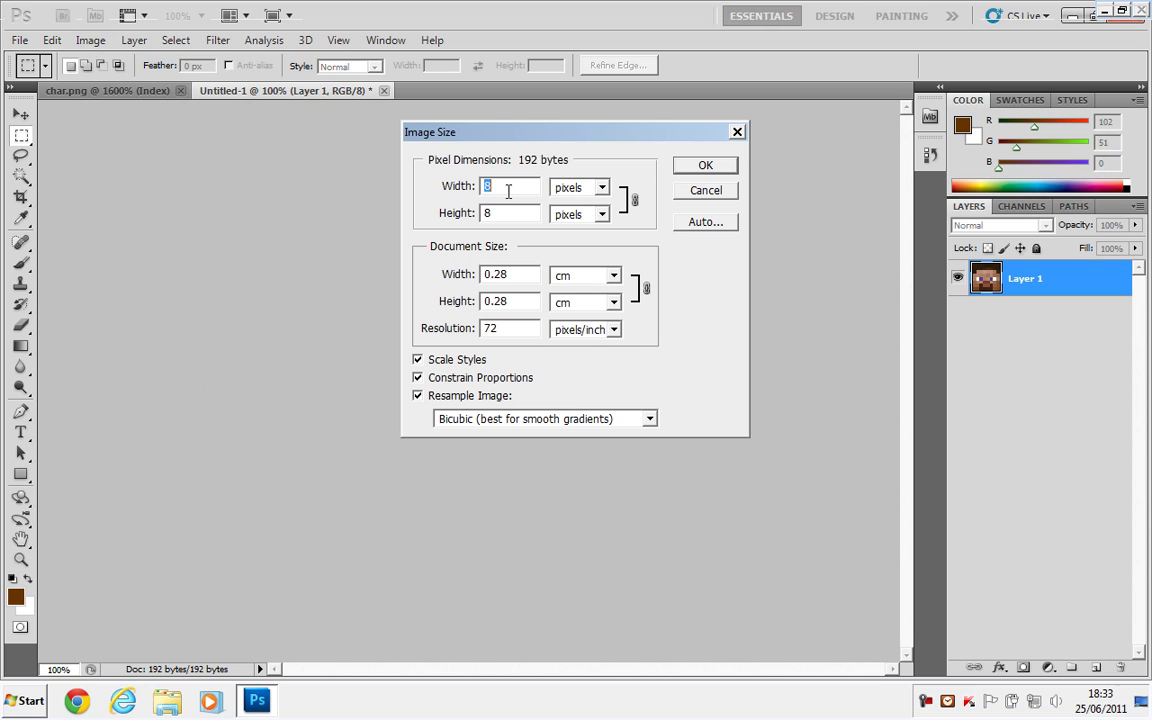
{"action": "type", "text": "32"}
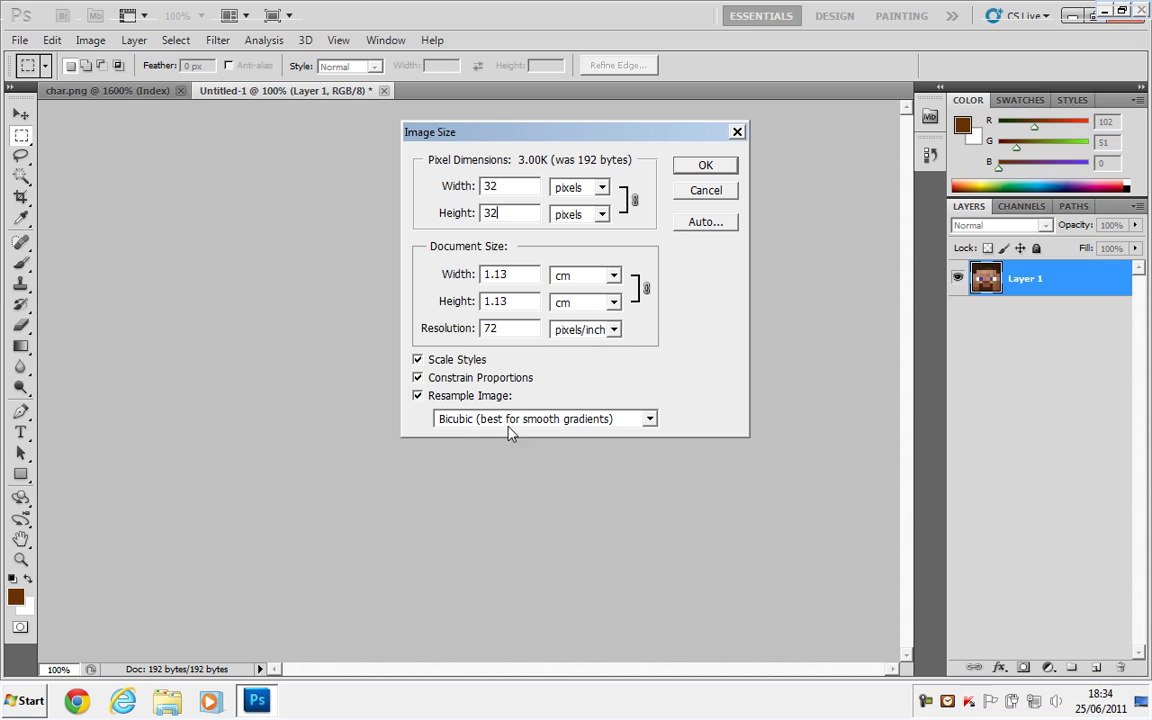
{"action": "left_click", "coordinate": [649, 420]}
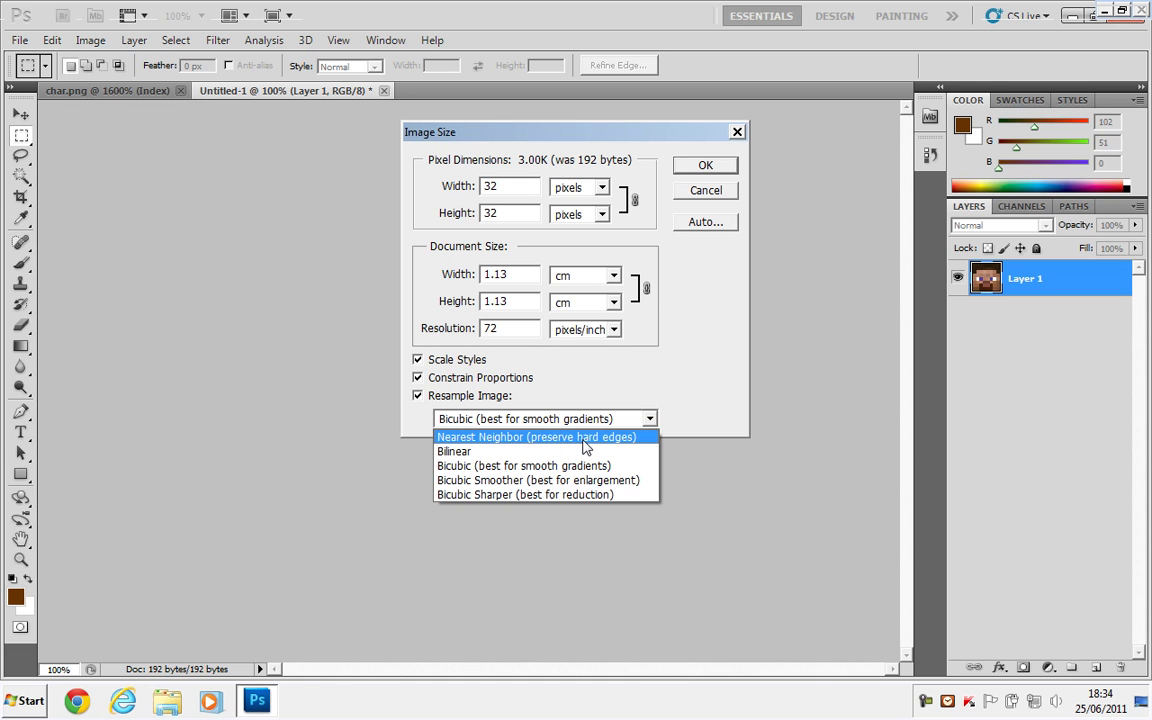
{"action": "left_click", "coordinate": [585, 447]}
{"action": "left_click_drag", "start_coordinate": [530, 147], "coordinate": [655, 188]}
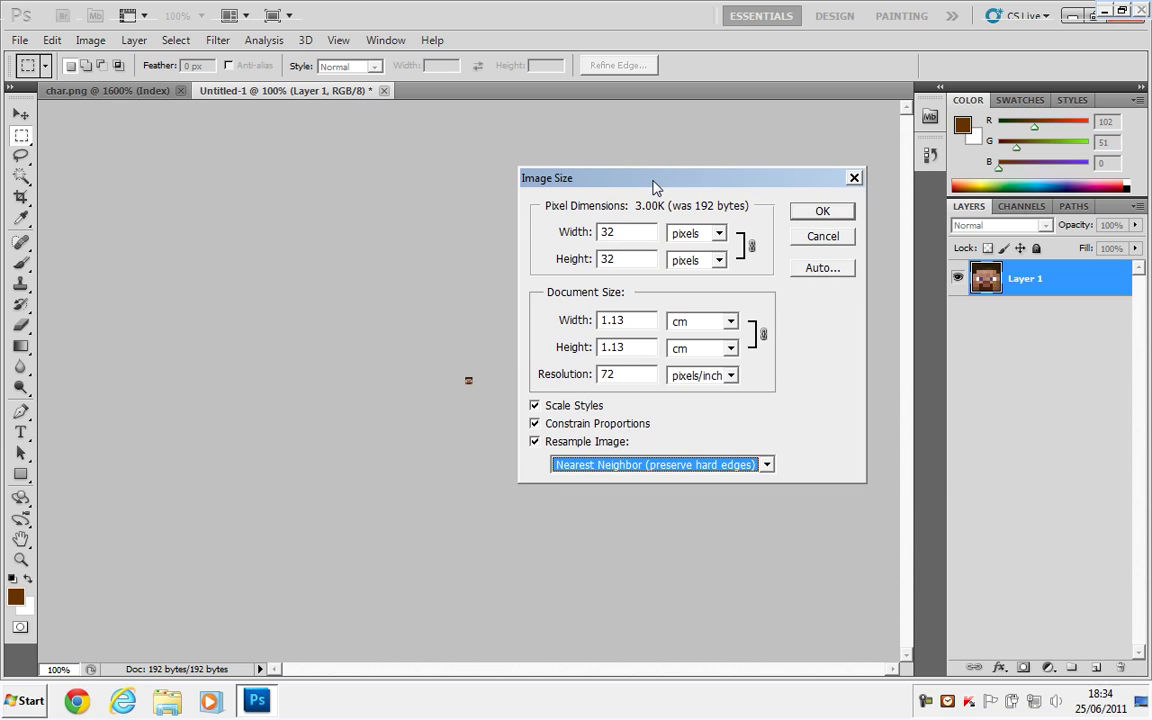
{"action": "left_click_drag", "start_coordinate": [655, 188], "coordinate": [566, 190]}
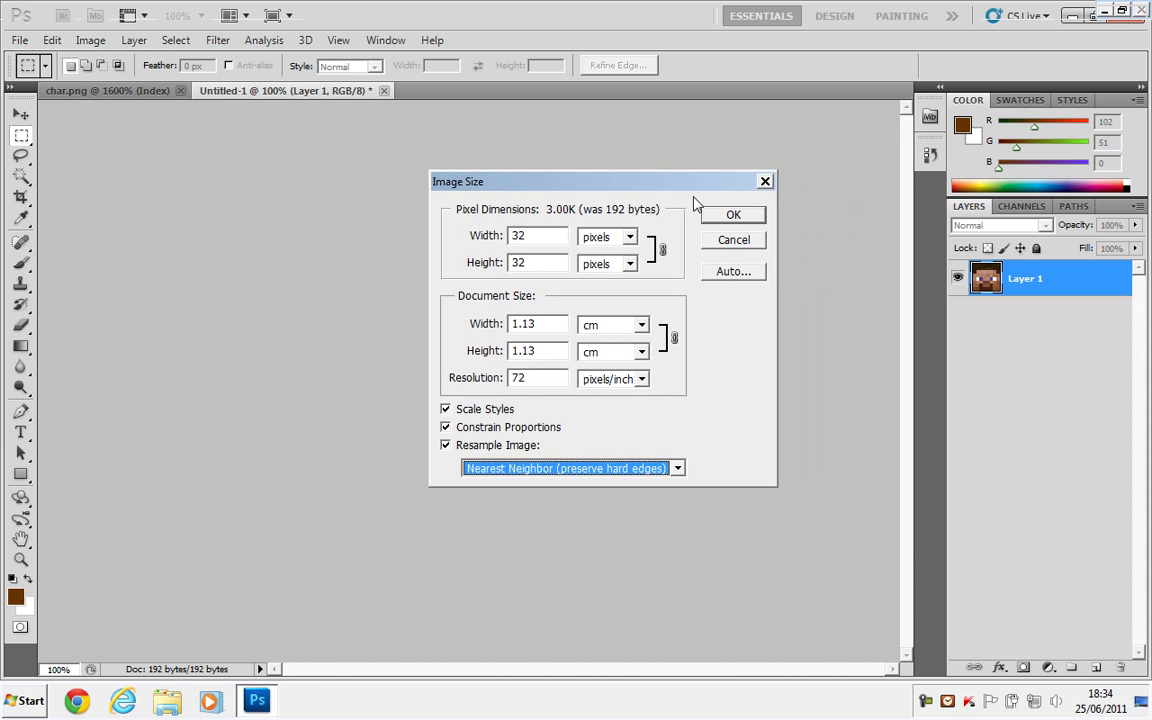
{"action": "left_click", "coordinate": [730, 218]}
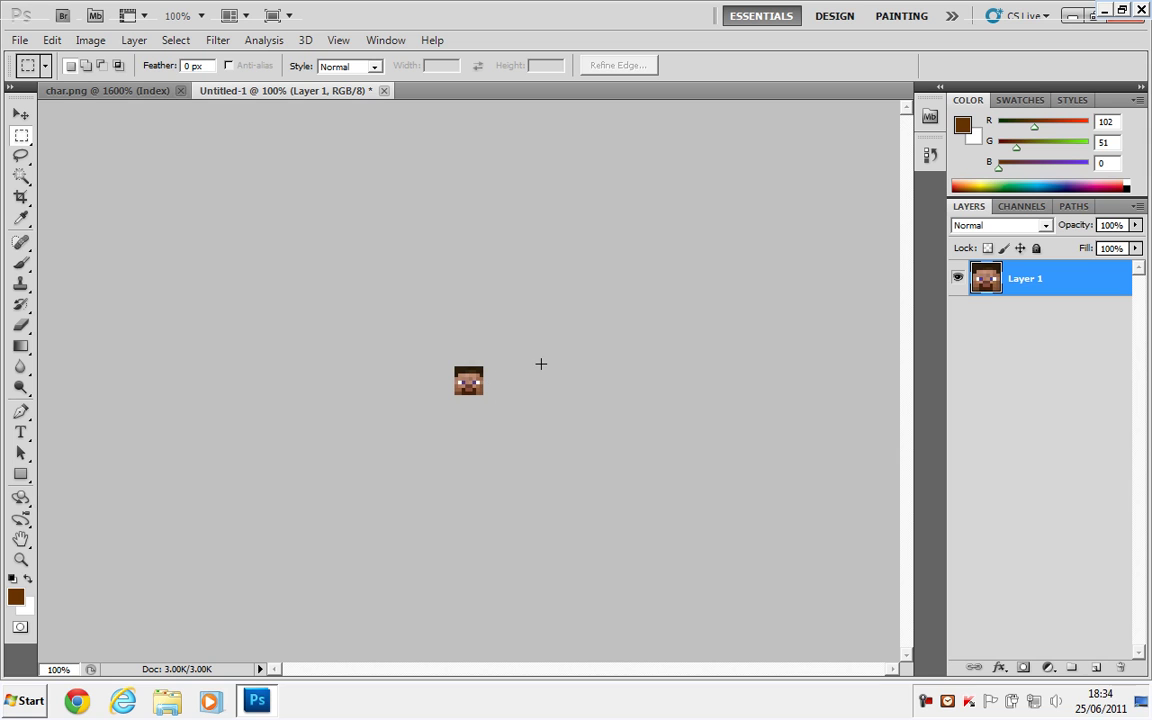
Step: Zoom in on the new 32×32 face with Ctrl+plus until its pixels are clearly visible
{"action": "key", "text": "ctrl+plus"}
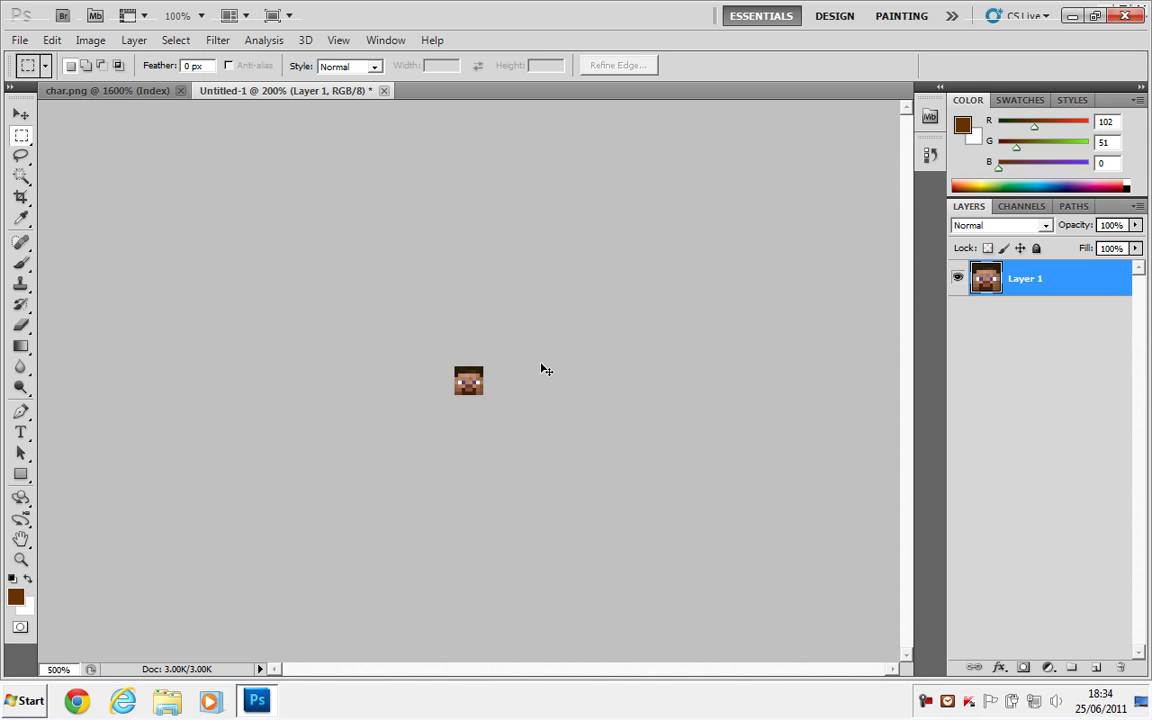
{"action": "key", "text": "ctrl+plus"}
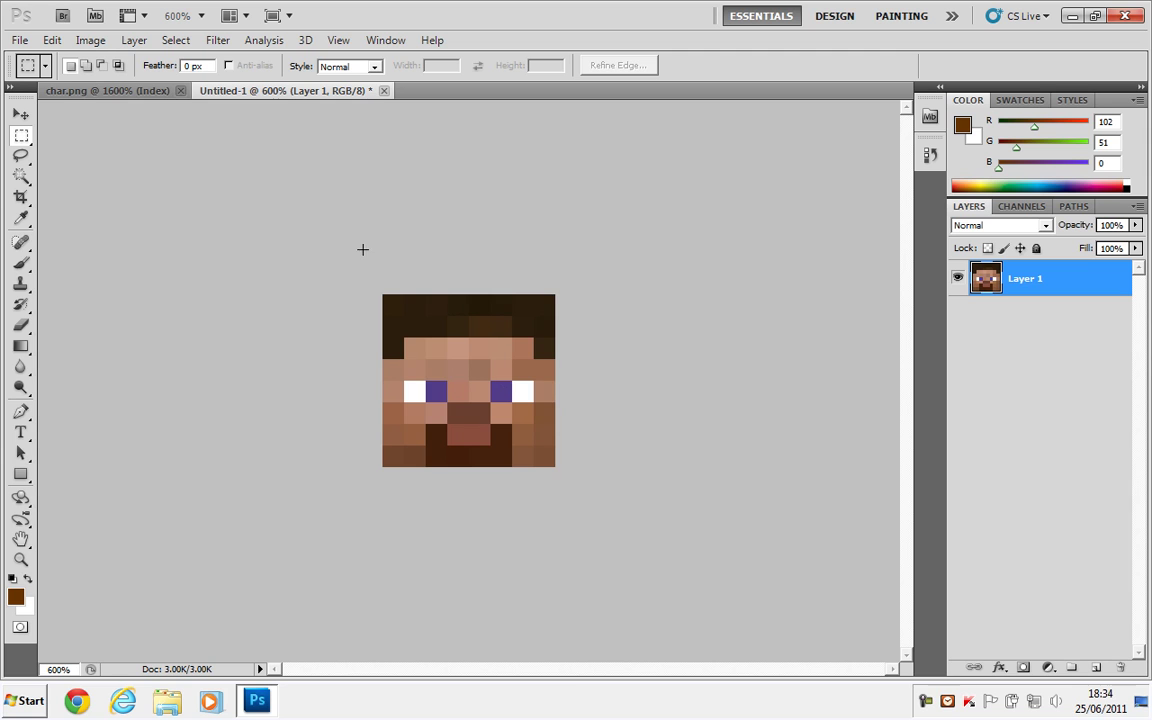
{"action": "left_click", "coordinate": [19, 40]}
Step: Save the face as front_head.psd in the psd folder, accepting the compatibility option
{"action": "left_click", "coordinate": [112, 315]}
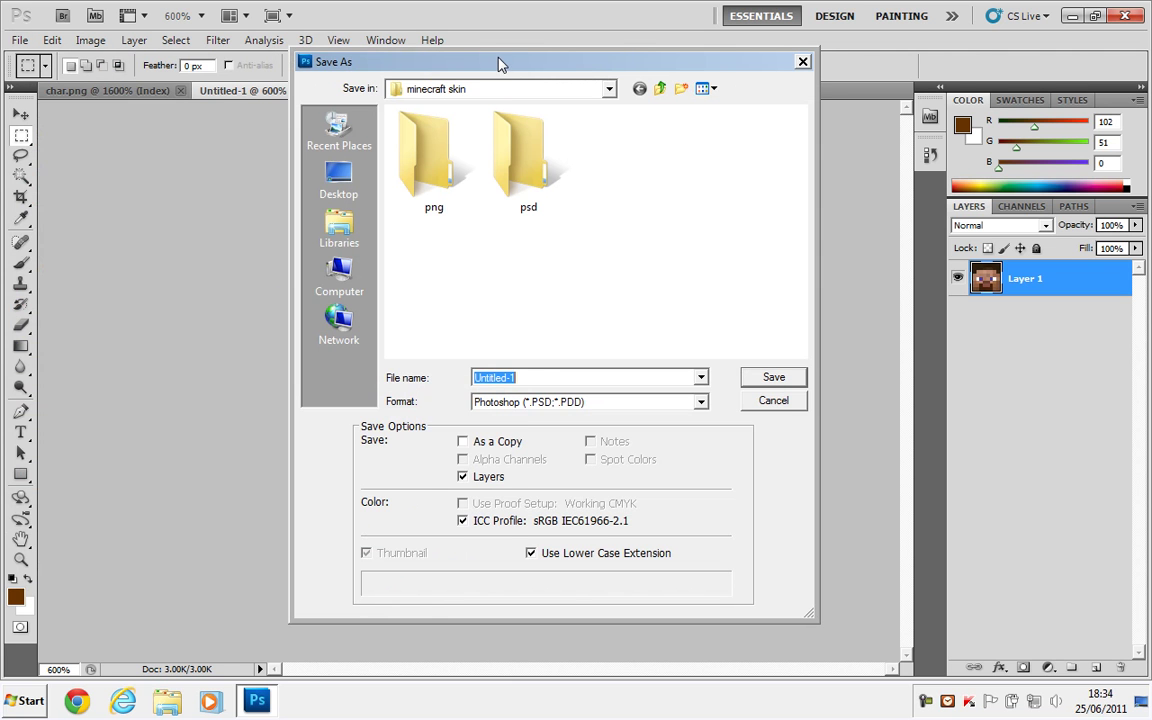
{"action": "left_click_drag", "start_coordinate": [498, 65], "coordinate": [473, 71]}
{"action": "double_click", "coordinate": [493, 182]}
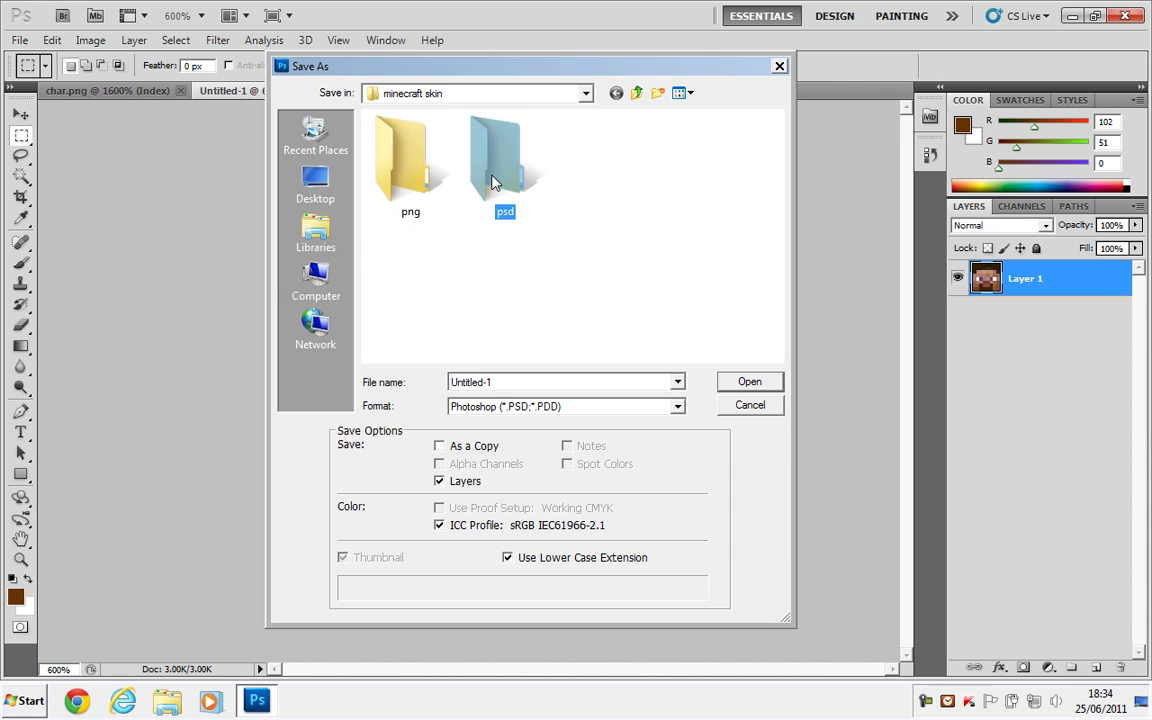
{"action": "double_click", "coordinate": [531, 386]}
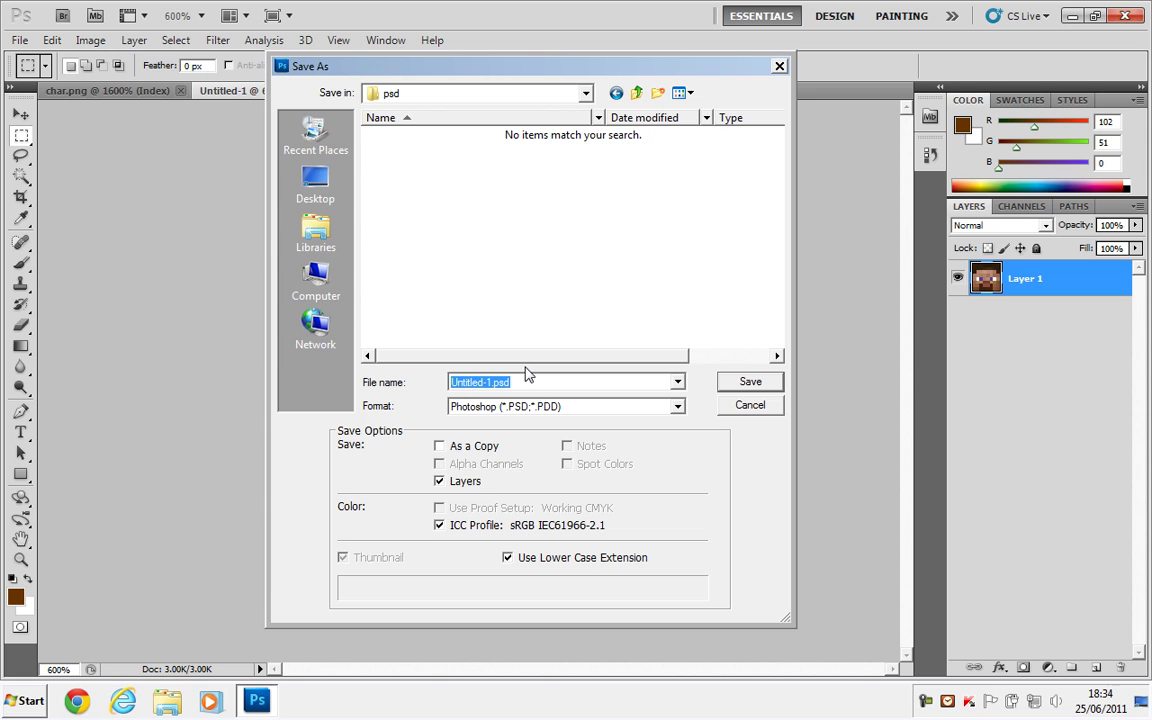
{"action": "type", "text": "front_head"}
{"action": "key", "text": "Return"}
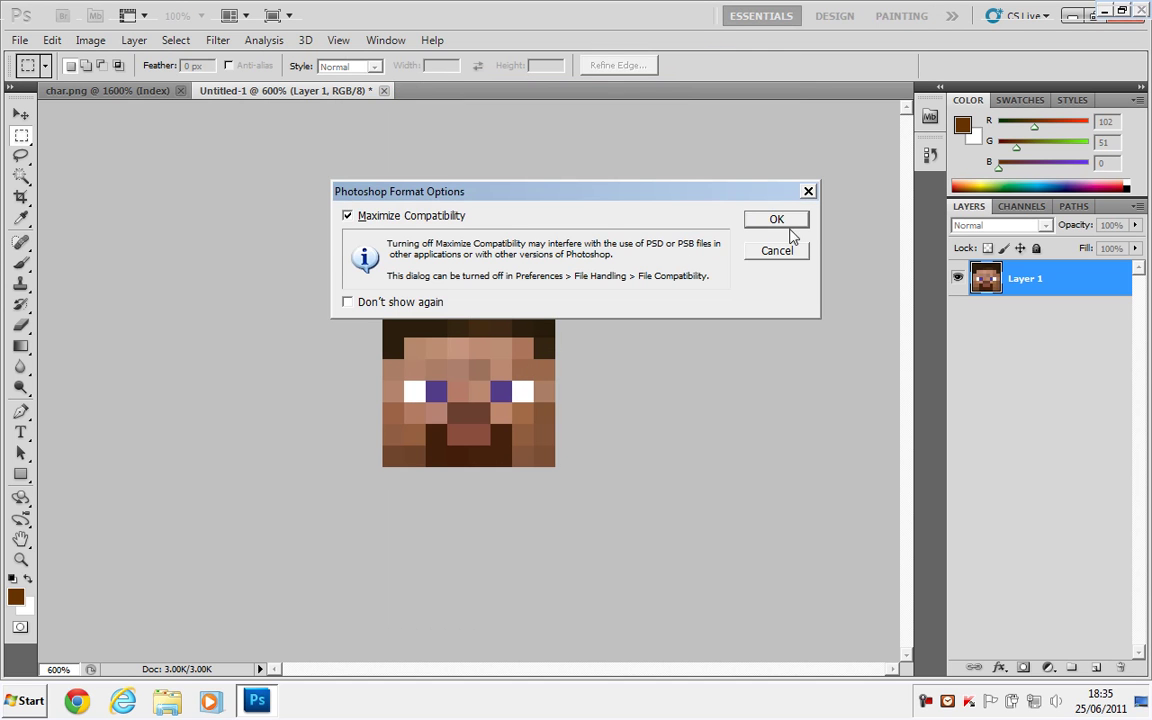
{"action": "left_click", "coordinate": [782, 221]}
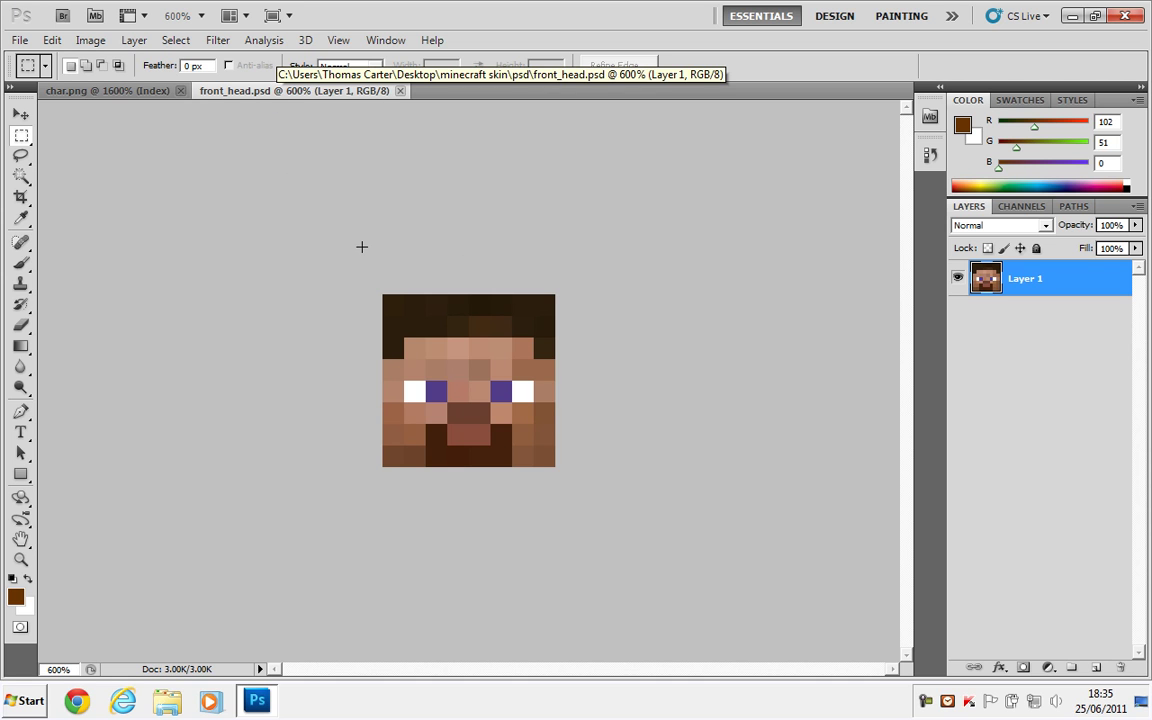
Step: Save front_head into the png folder of minecraft skin with PNG chosen as the format
{"action": "left_click", "coordinate": [19, 40]}
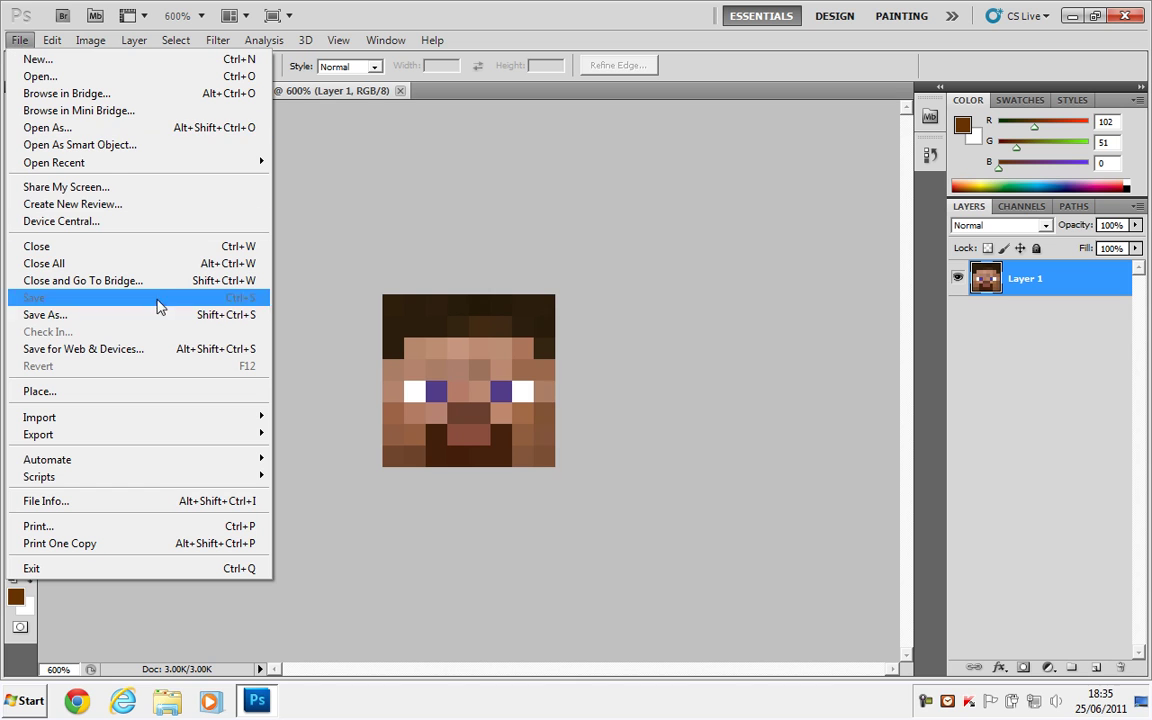
{"action": "left_click", "coordinate": [158, 314]}
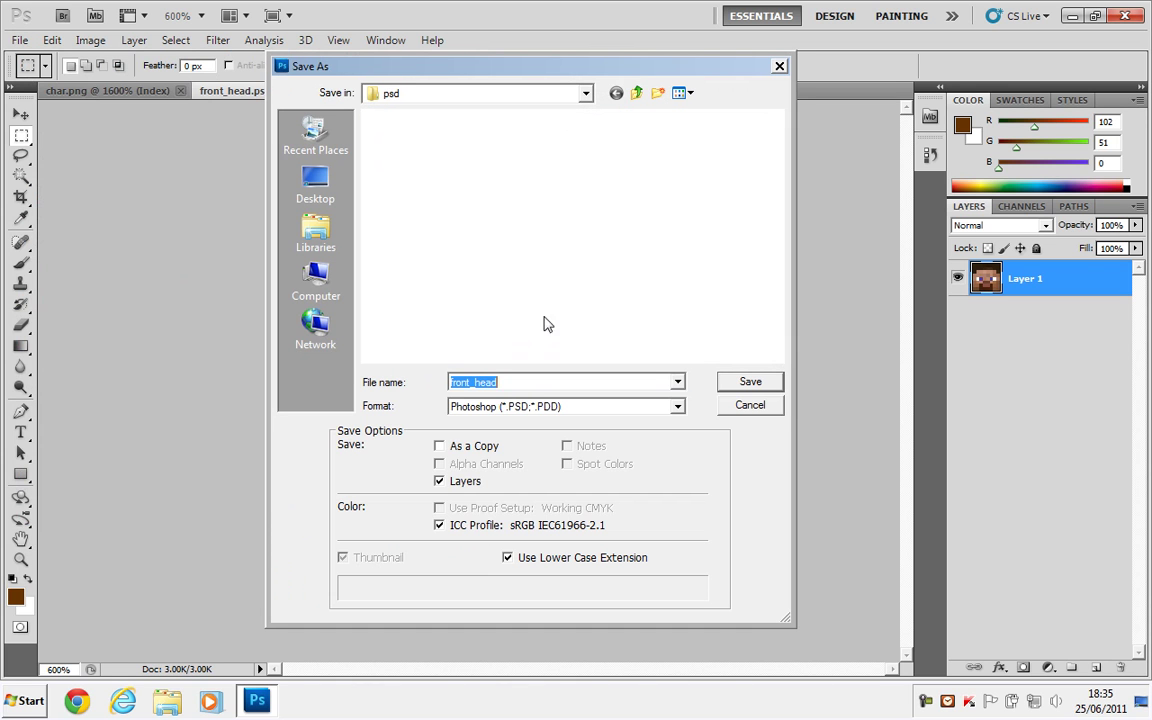
{"action": "left_click", "coordinate": [636, 93]}
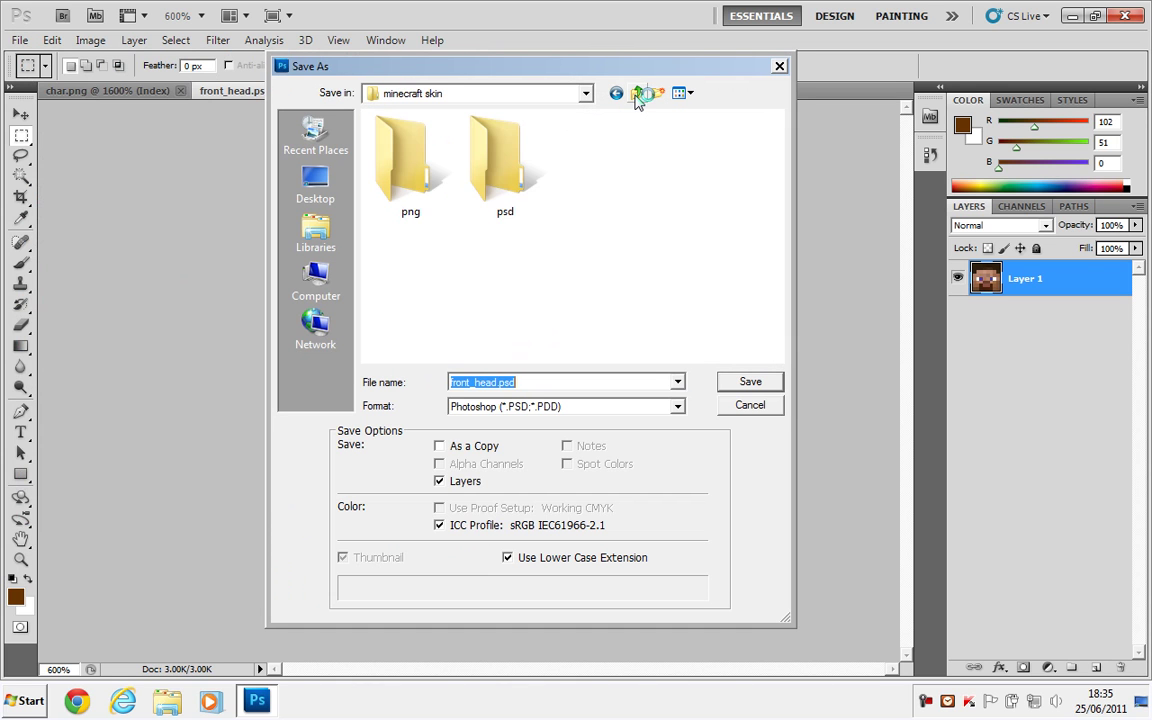
{"action": "double_click", "coordinate": [411, 174]}
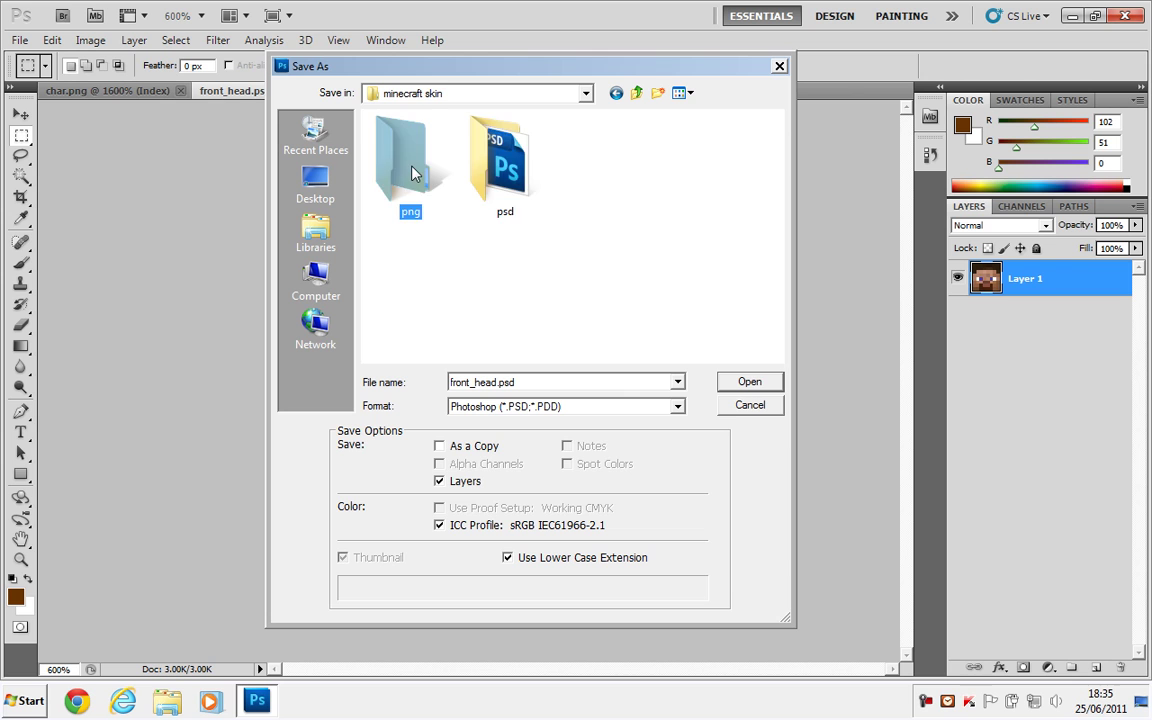
{"action": "left_click", "coordinate": [674, 407]}
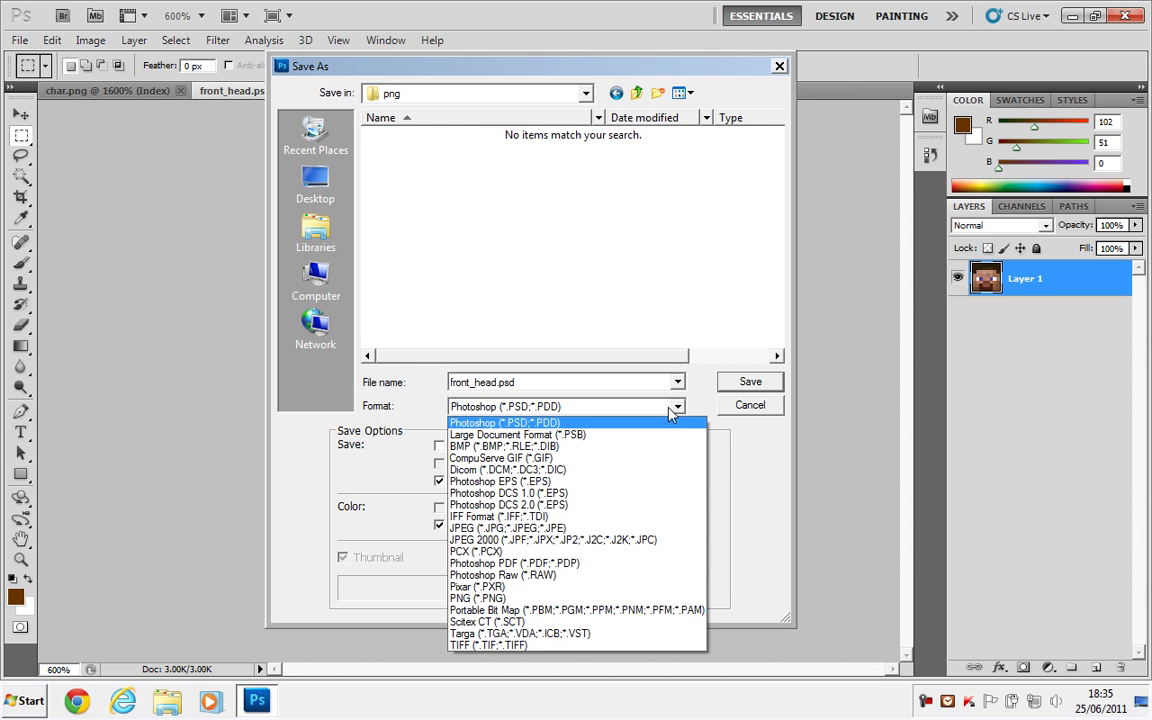
{"action": "left_click", "coordinate": [614, 599]}
Step: Save front_head.png, keeping Interlace set to None
{"action": "left_click", "coordinate": [752, 383]}
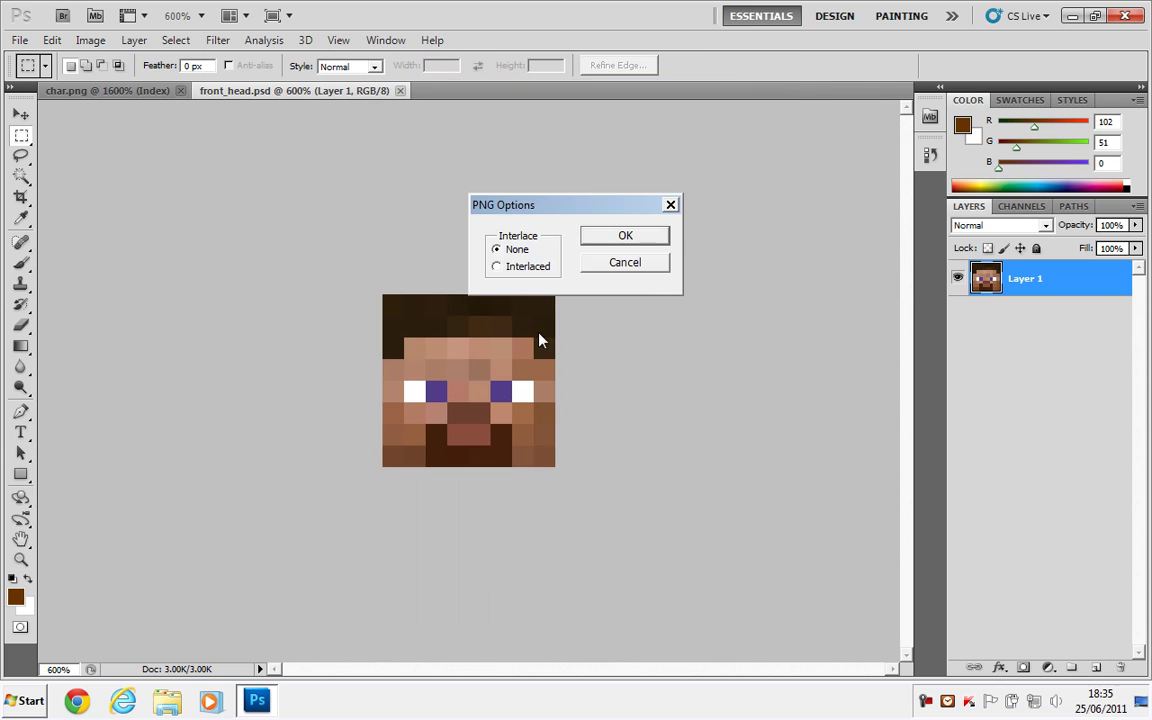
{"action": "left_click", "coordinate": [640, 237]}
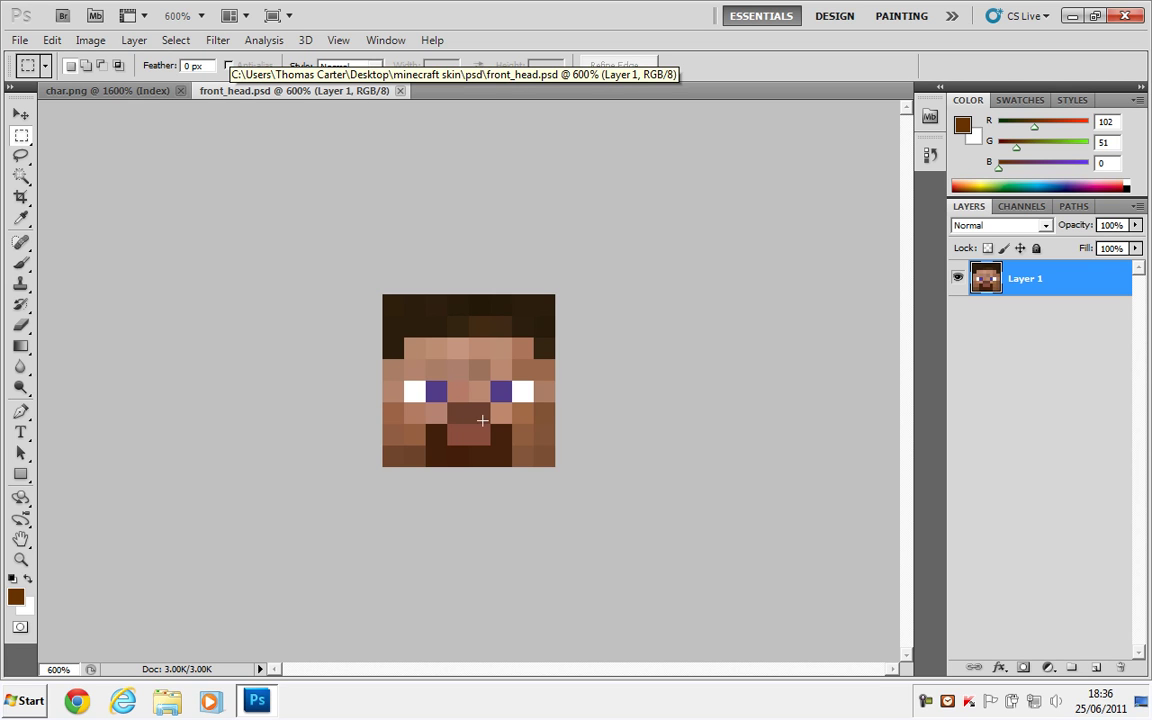
Step: On char.png, select the head square left of the face and copy it
{"action": "left_click", "coordinate": [70, 92]}
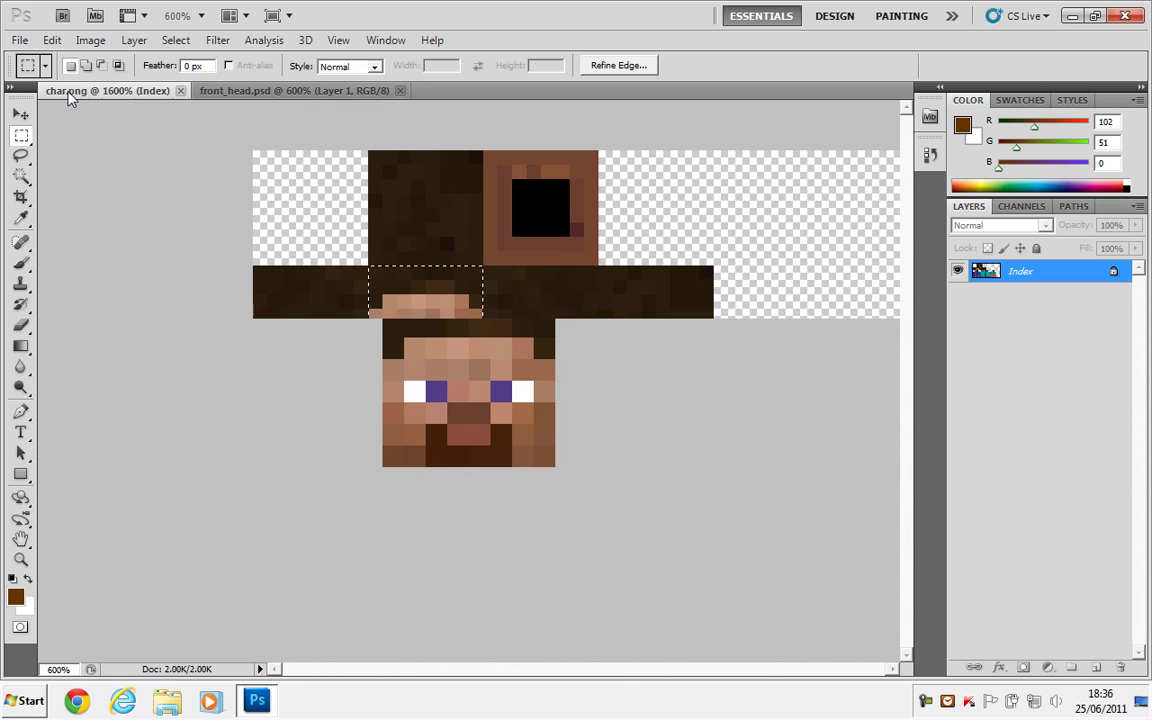
{"action": "left_click_drag", "start_coordinate": [552, 676], "coordinate": [567, 677]}
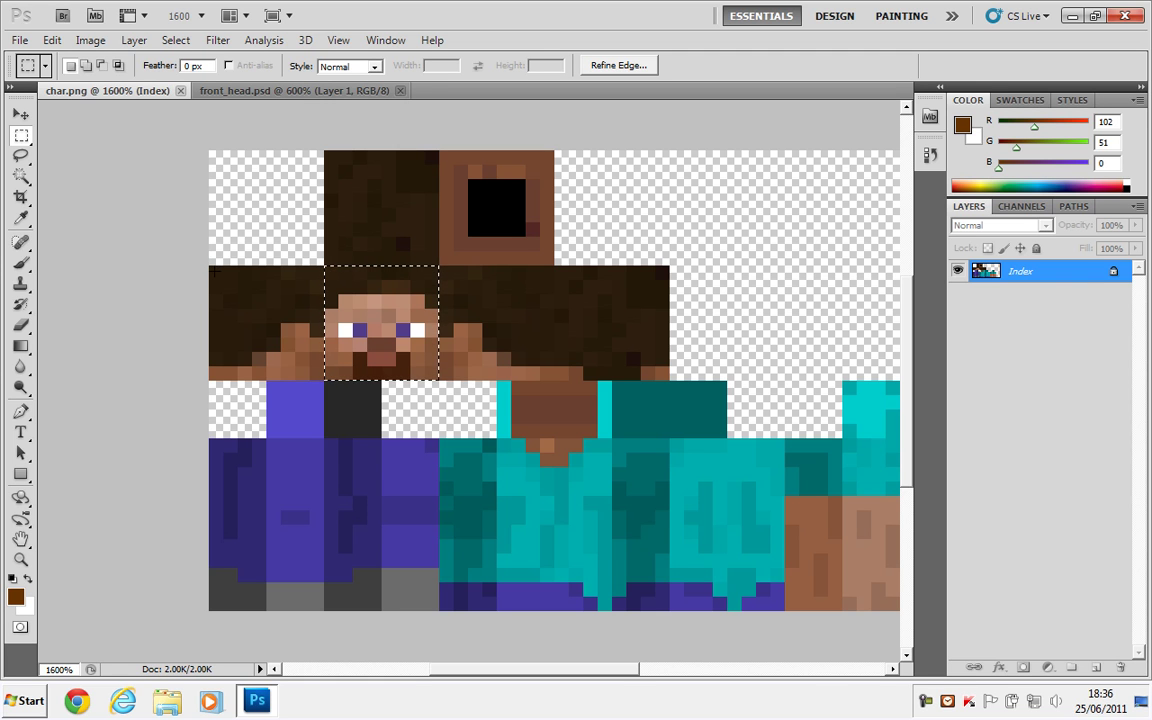
{"action": "left_click", "coordinate": [213, 270]}
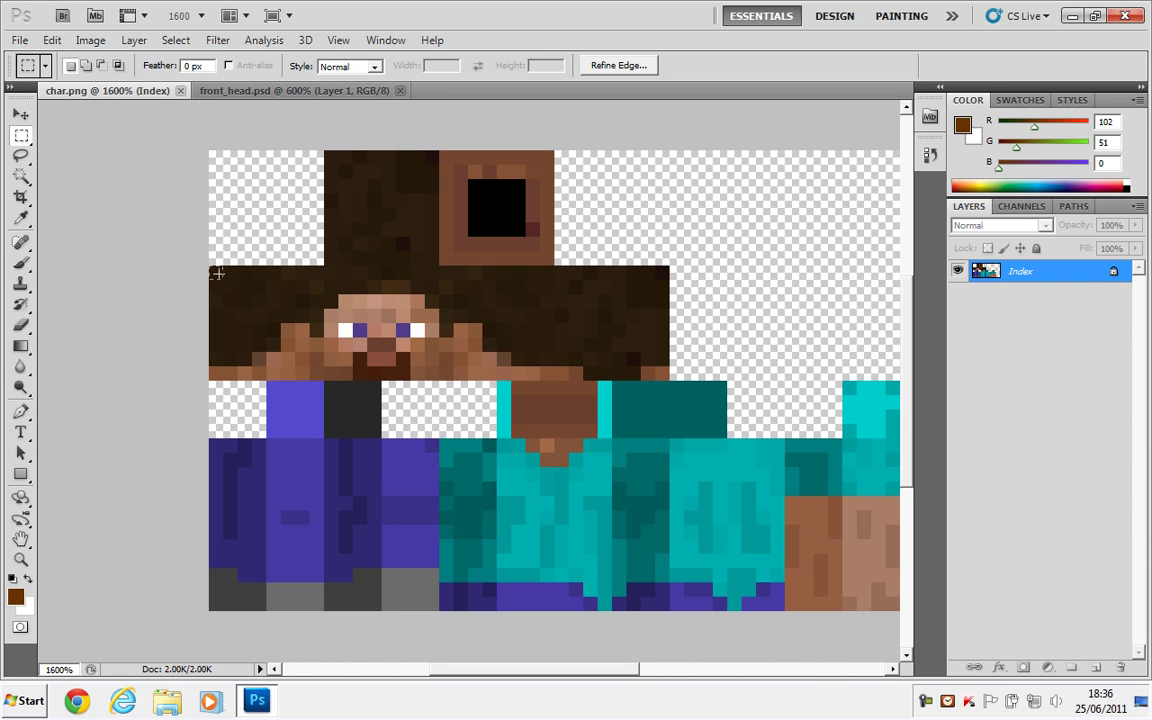
{"action": "left_click_drag", "start_coordinate": [228, 283], "coordinate": [312, 375]}
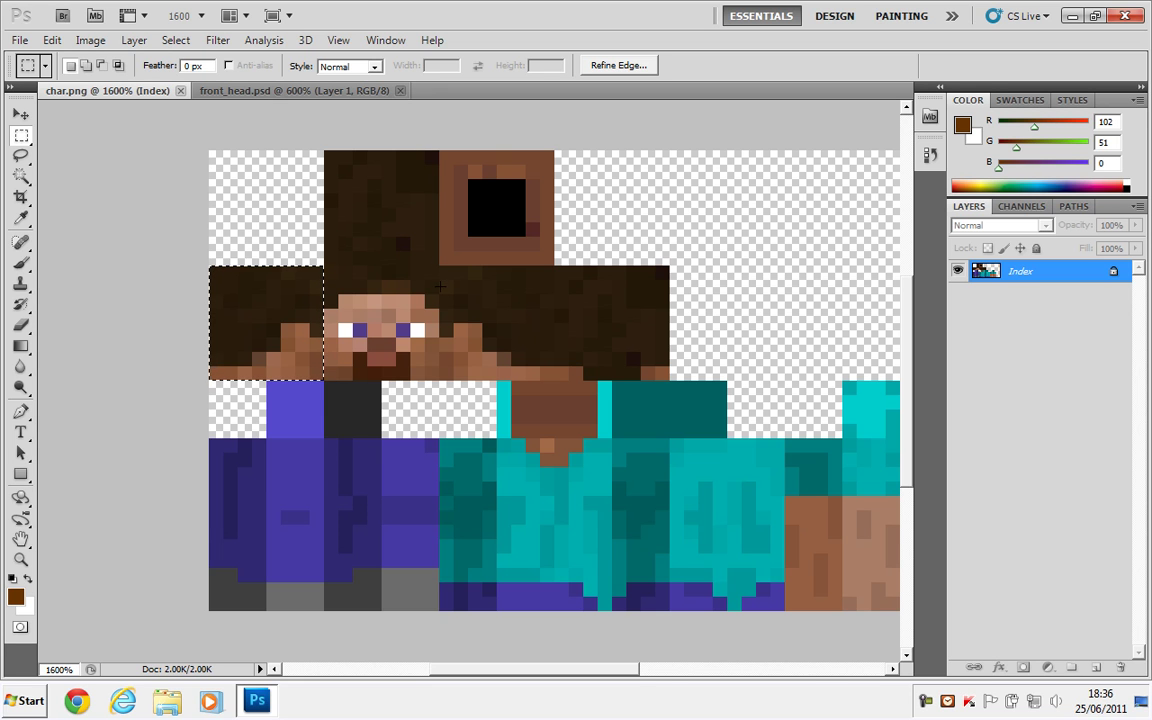
{"action": "left_click", "coordinate": [52, 40]}
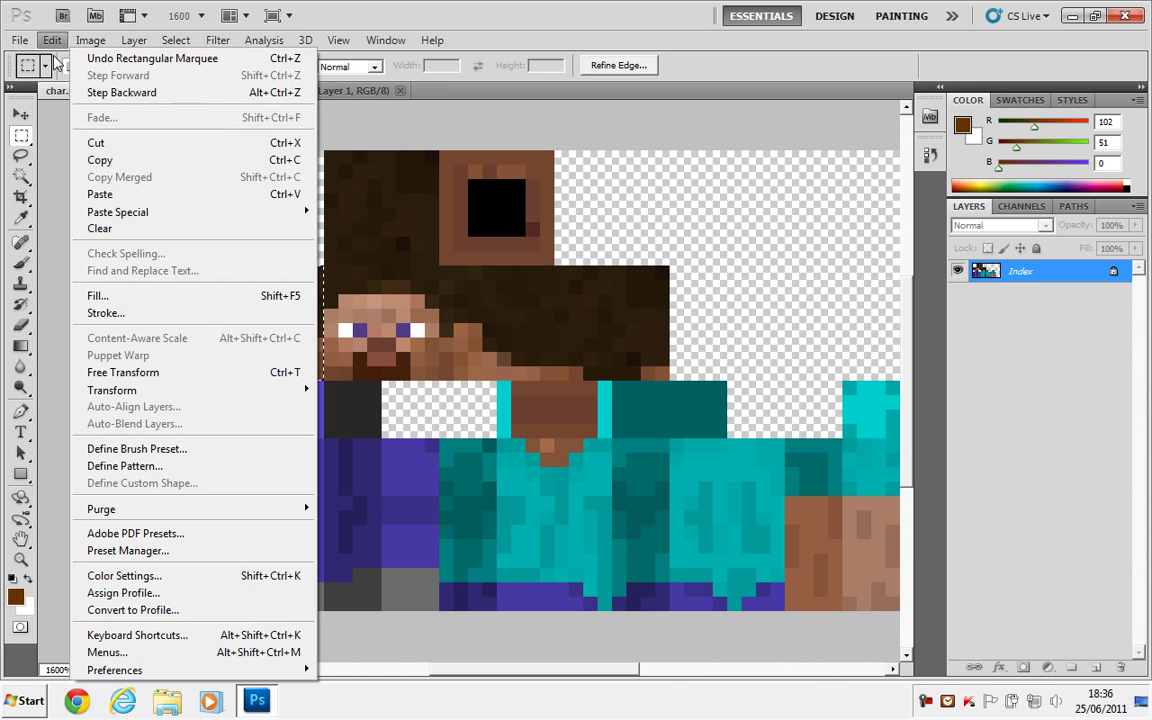
{"action": "left_click", "coordinate": [42, 72]}
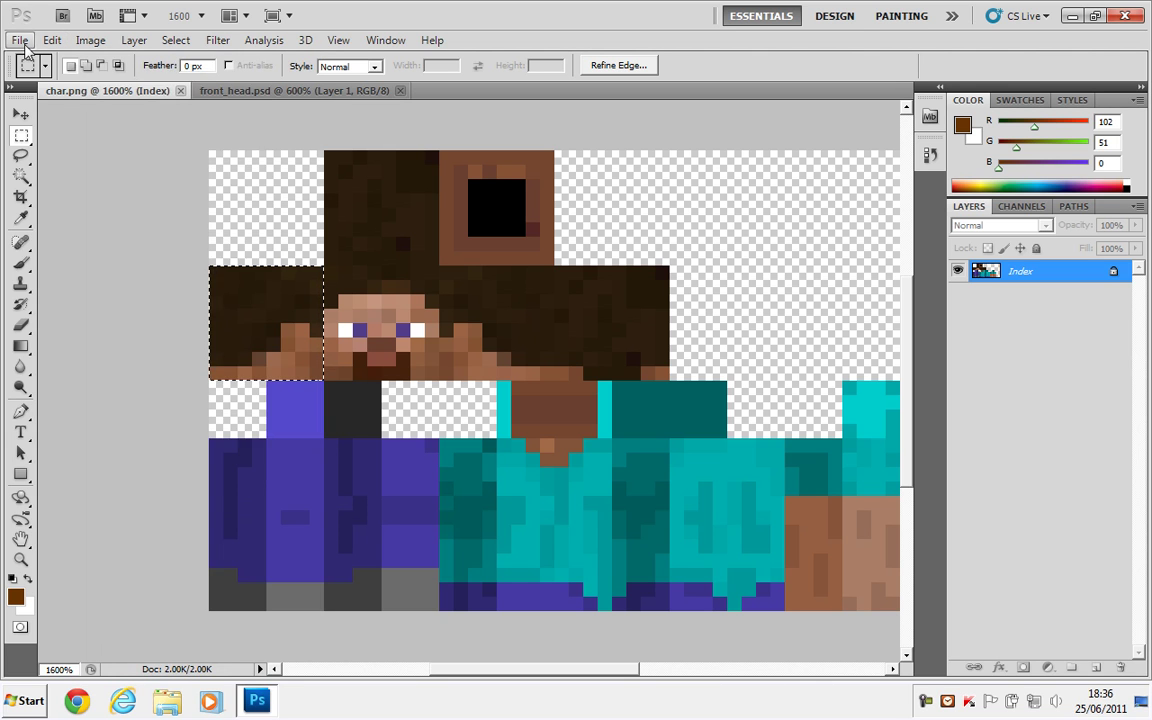
{"action": "left_click", "coordinate": [20, 40]}
Step: Create a new clipboard-sized 8-pixel document and paste the side face into it
{"action": "left_click", "coordinate": [32, 60]}
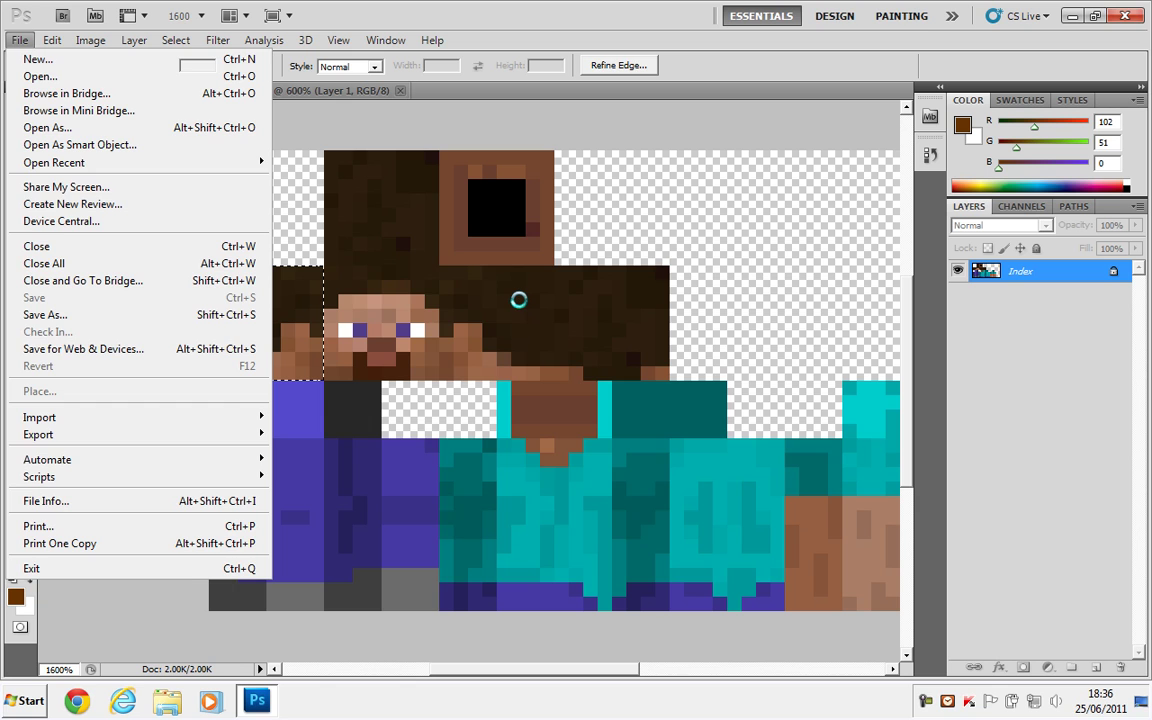
{"action": "left_click", "coordinate": [497, 354]}
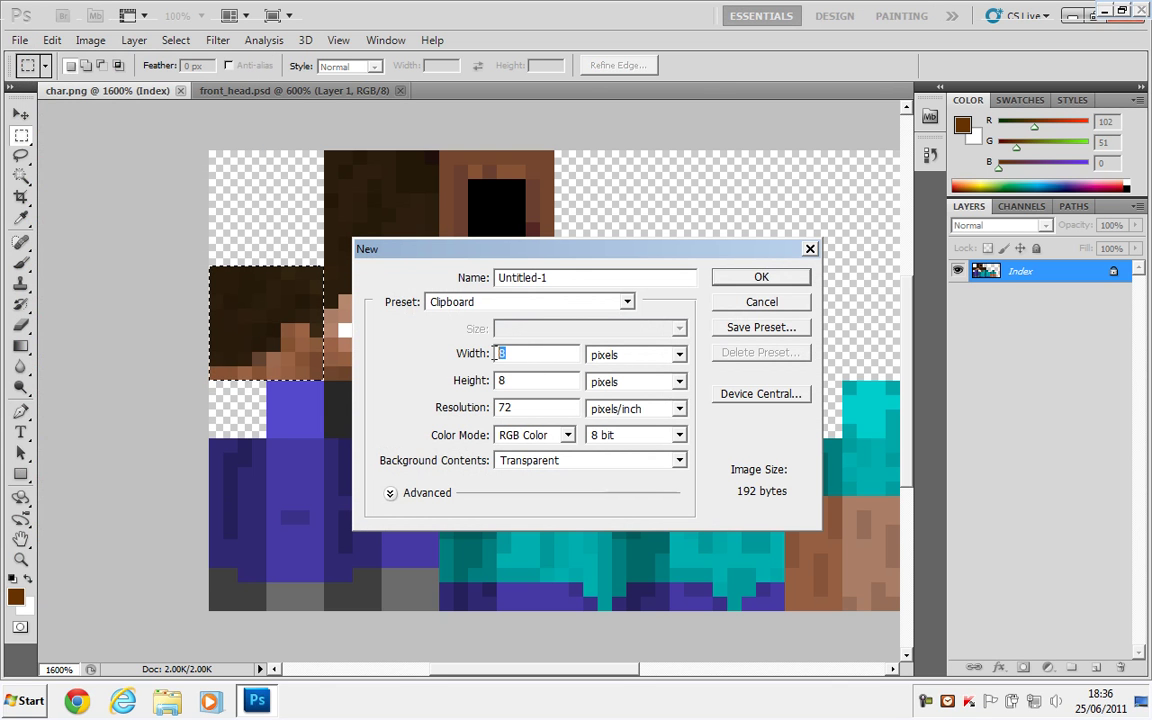
{"action": "left_click", "coordinate": [760, 276]}
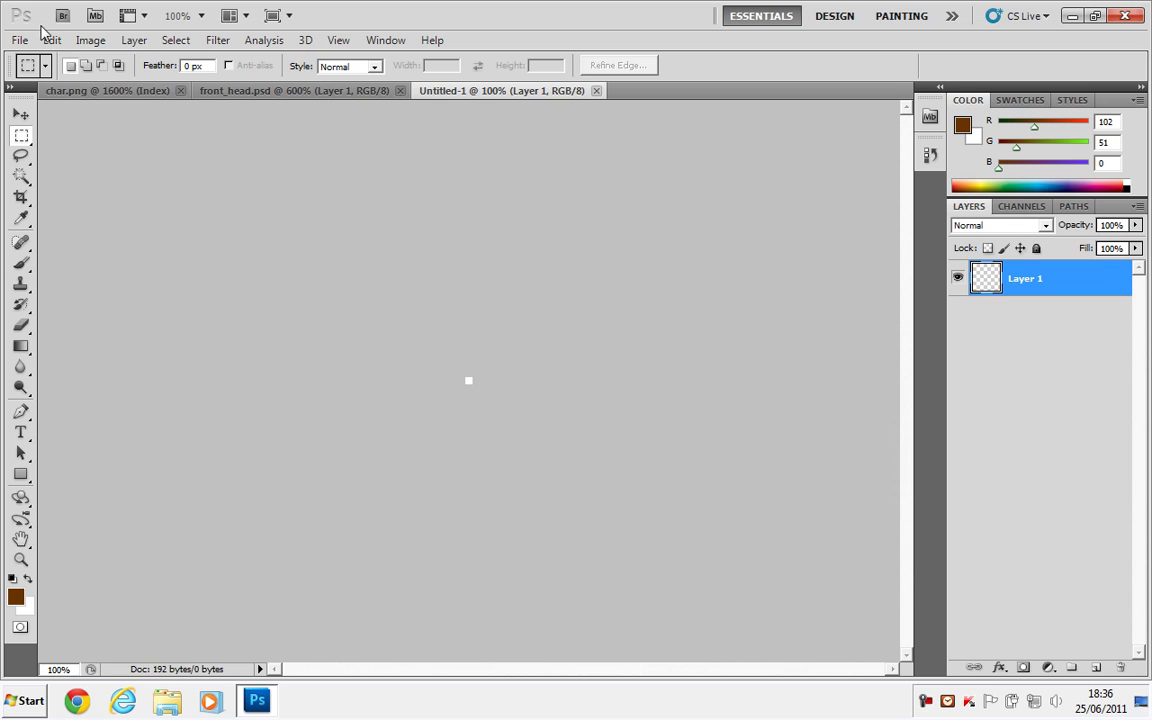
{"action": "left_click", "coordinate": [50, 40]}
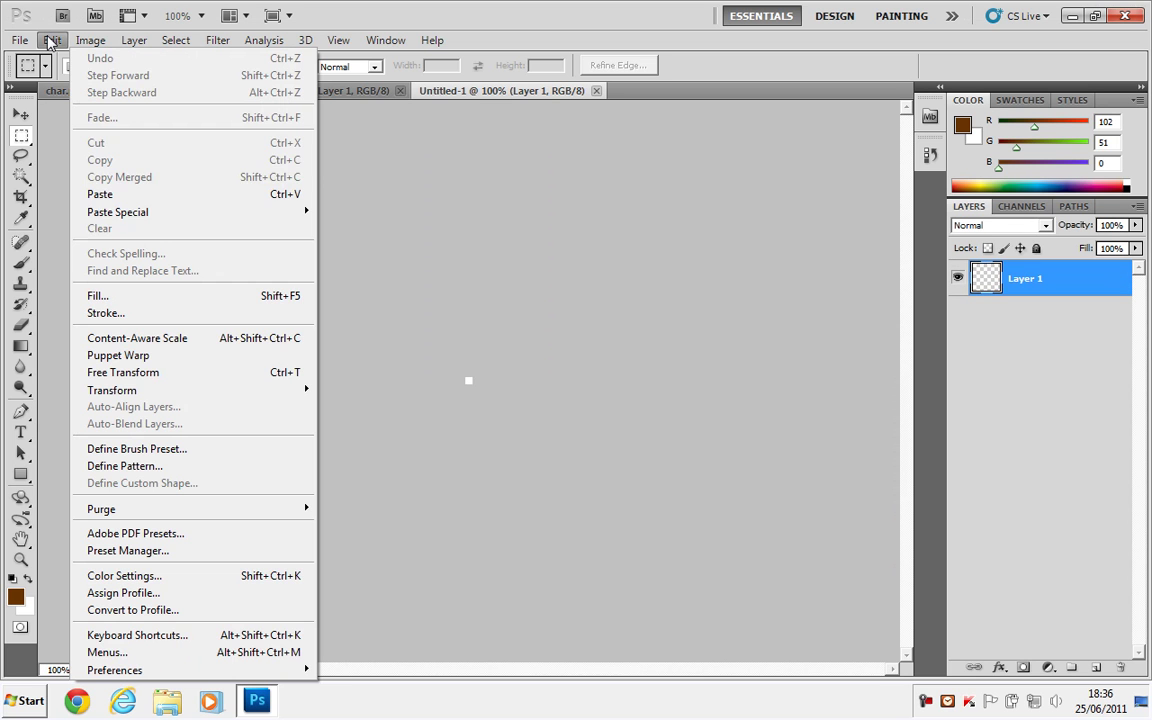
{"action": "left_click", "coordinate": [146, 194]}
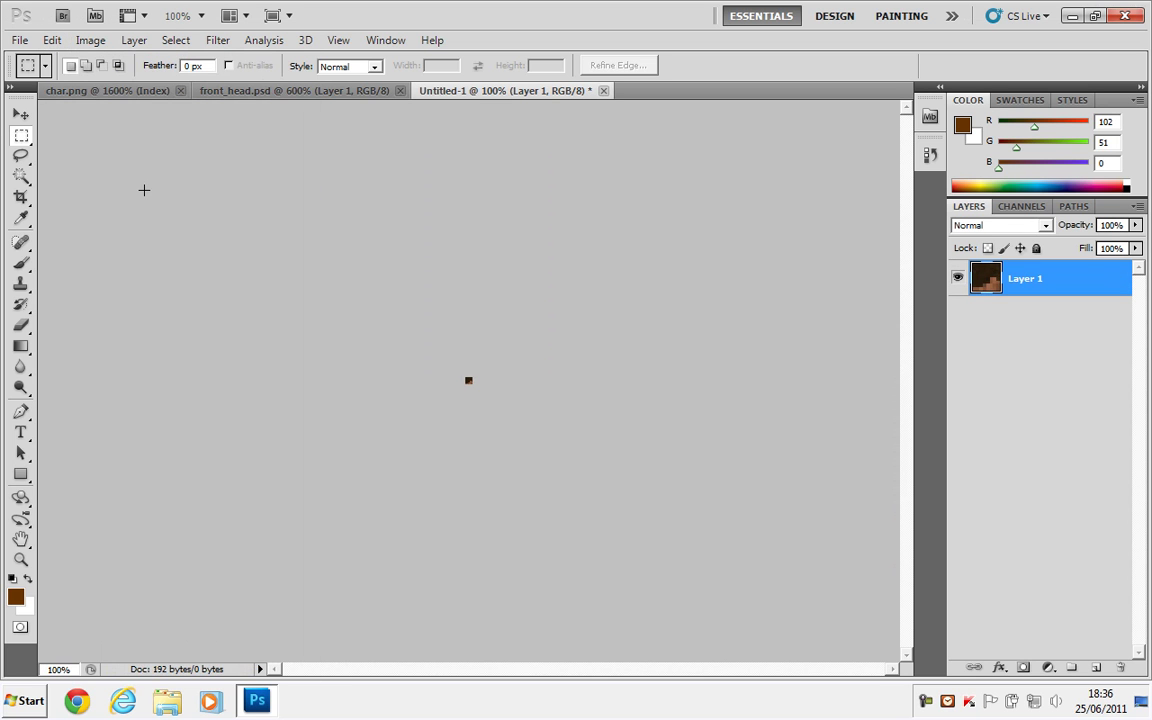
Step: Resize the pasted side face to 32×32 pixels with Nearest Neighbor resampling
{"action": "left_click", "coordinate": [90, 40]}
{"action": "left_click", "coordinate": [123, 170]}
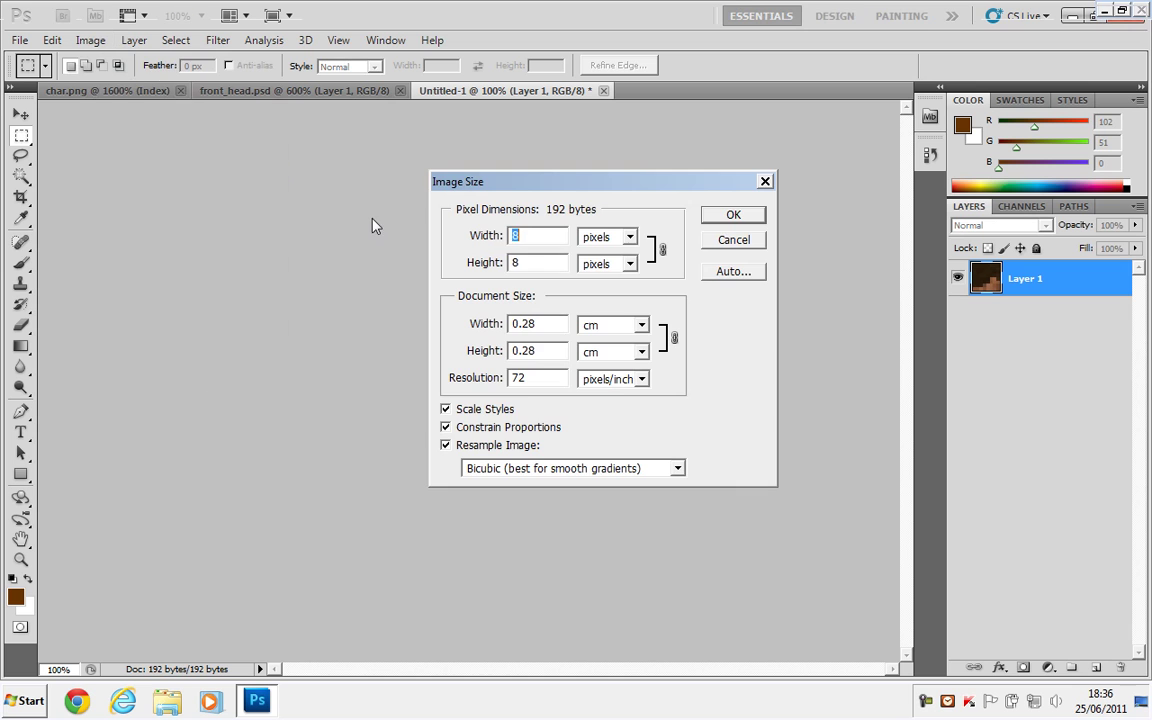
{"action": "type", "text": "32"}
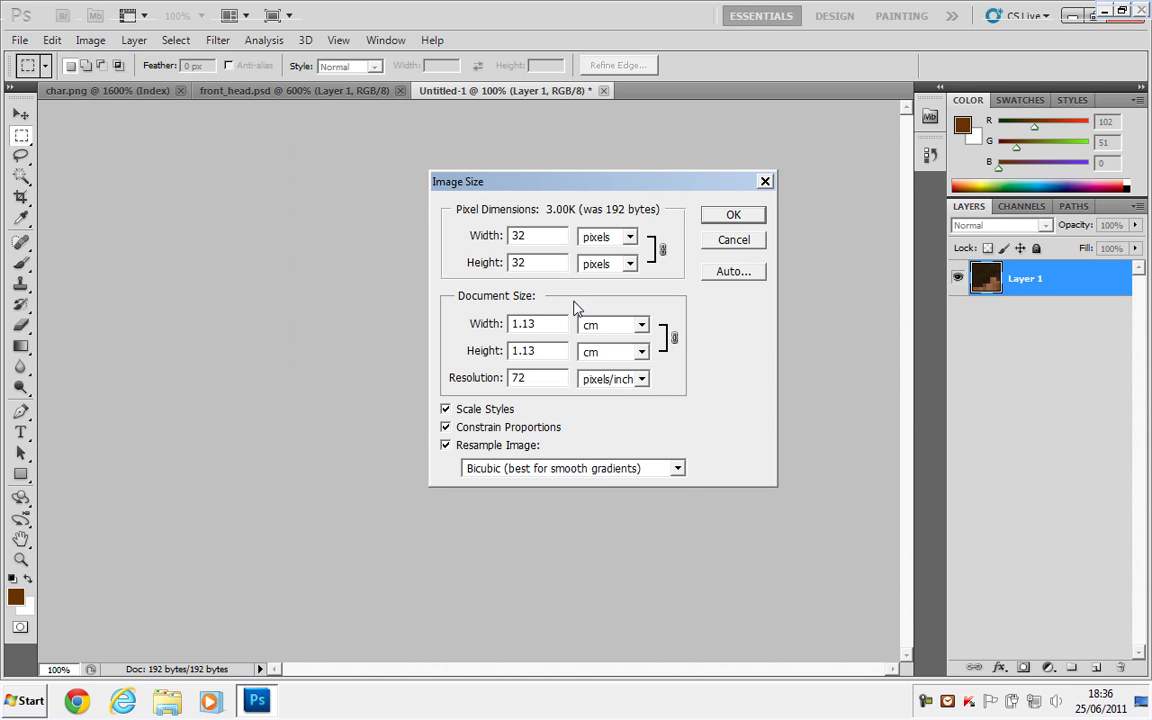
{"action": "left_click", "coordinate": [612, 470]}
{"action": "left_click", "coordinate": [626, 488]}
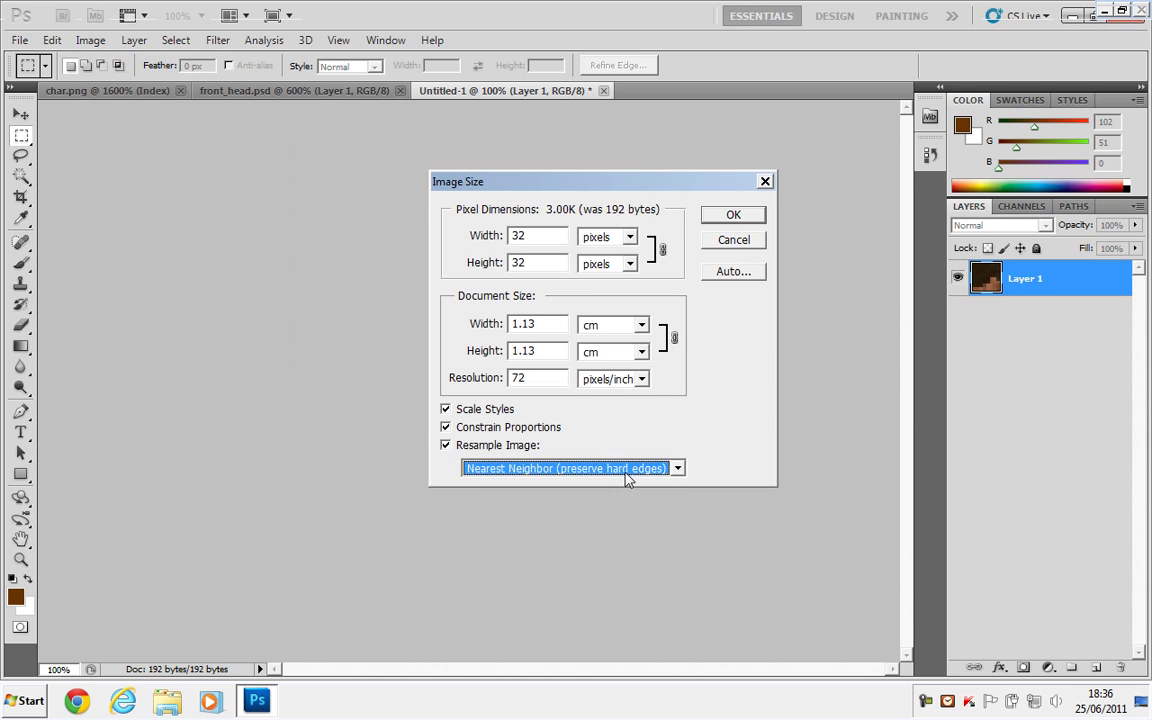
{"action": "left_click", "coordinate": [733, 217]}
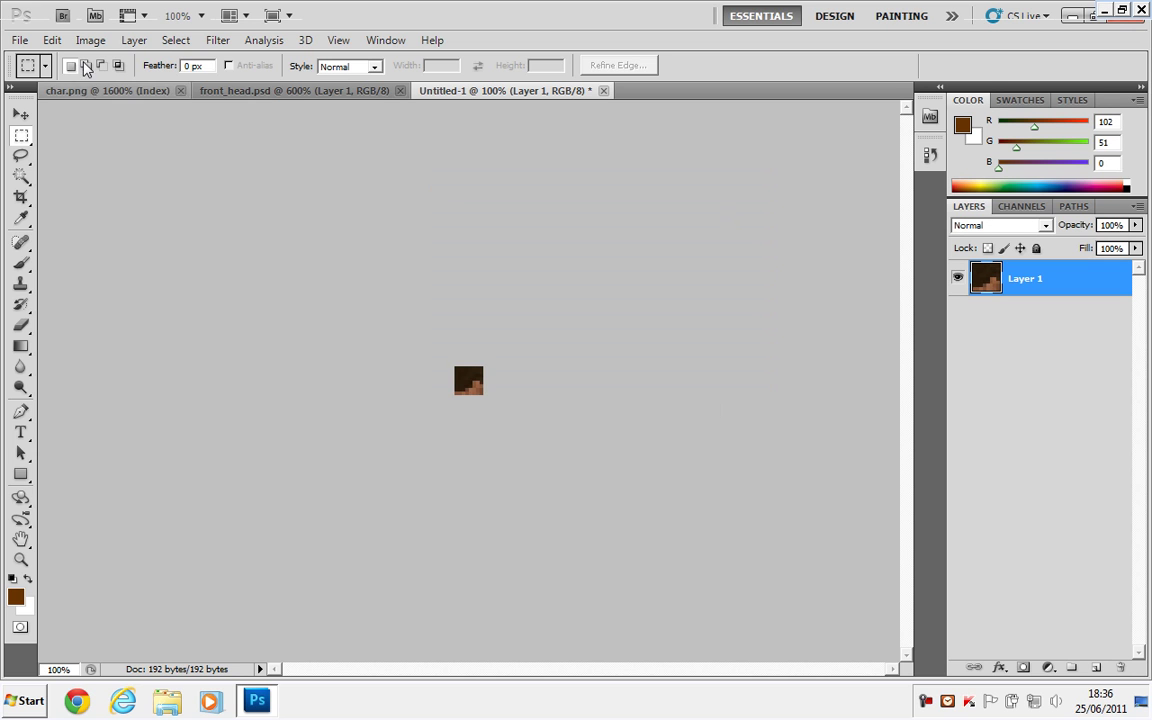
Step: Save the 32×32 side face as side_head_right.psd in the psd folder
{"action": "left_click", "coordinate": [19, 40]}
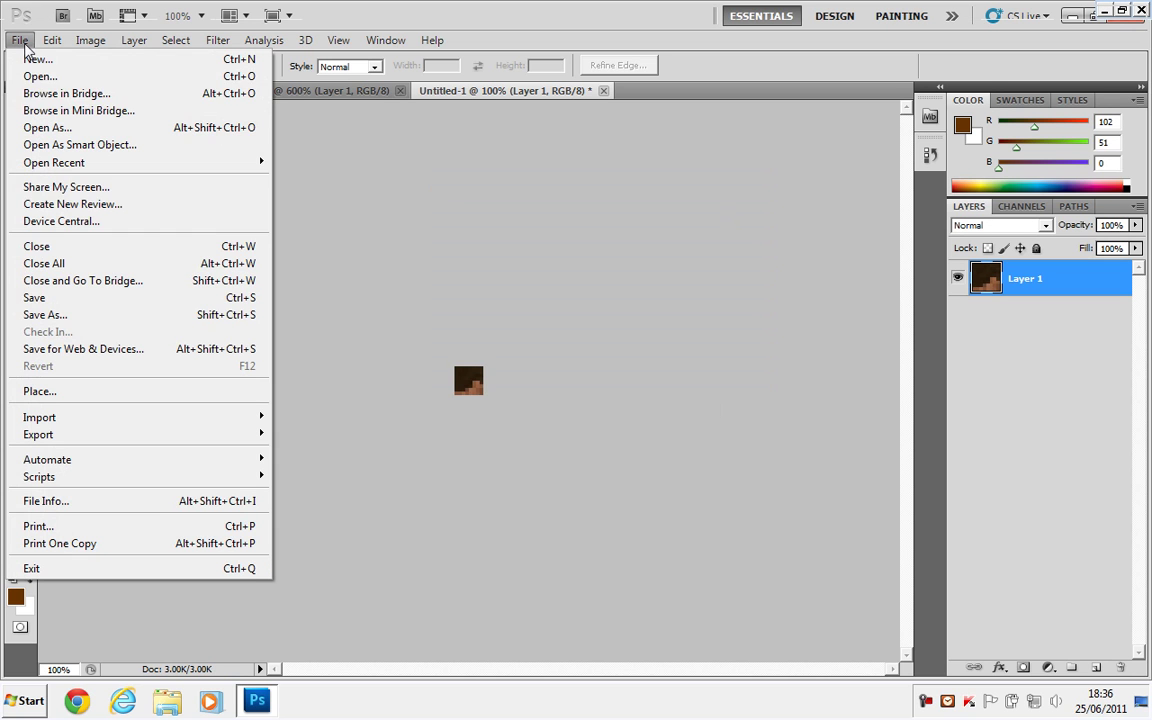
{"action": "left_click", "coordinate": [119, 317]}
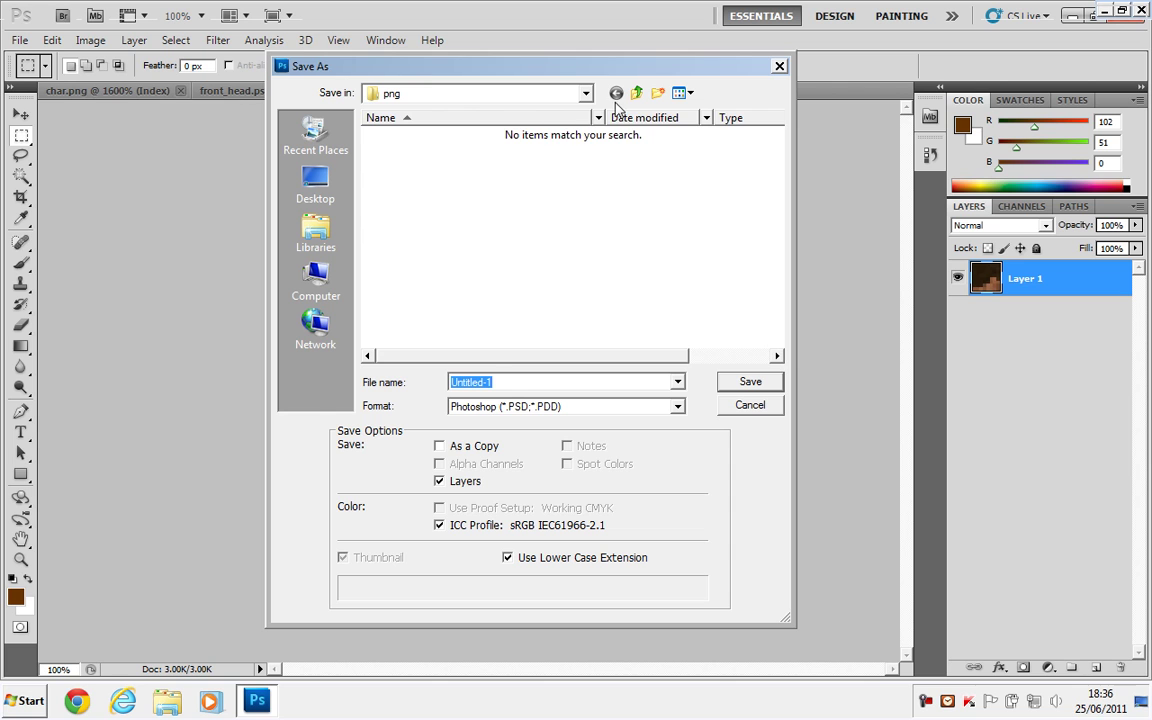
{"action": "left_click", "coordinate": [636, 93]}
{"action": "double_click", "coordinate": [452, 160]}
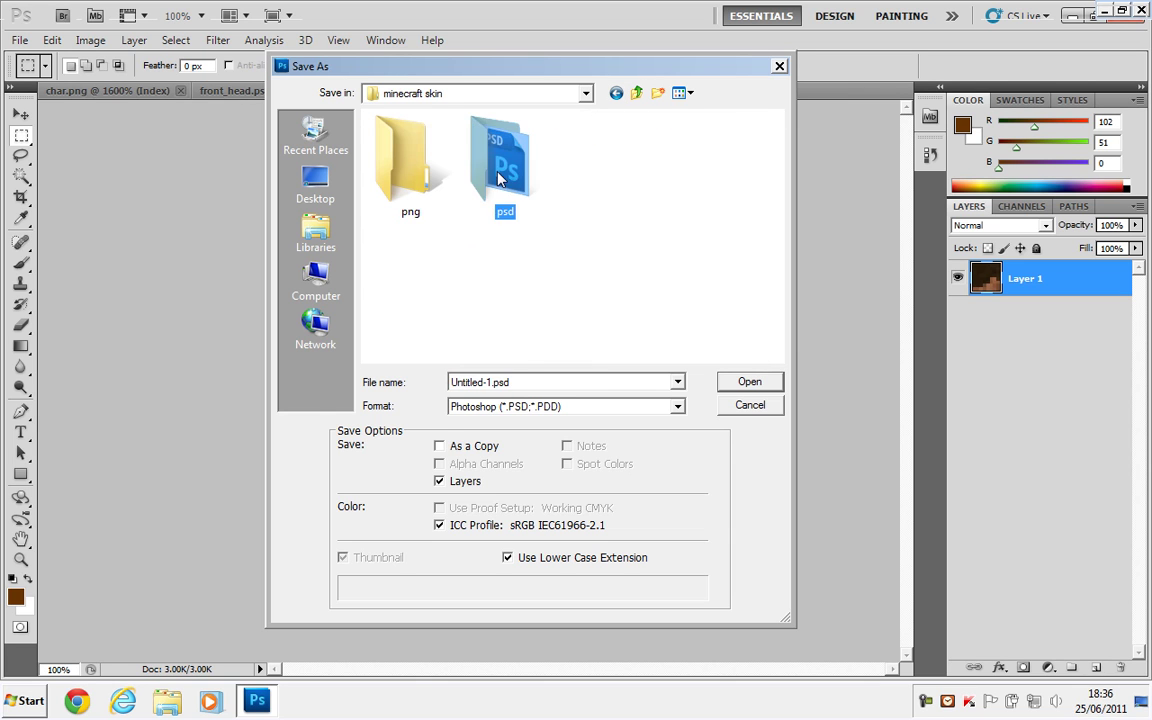
{"action": "double_click", "coordinate": [528, 381]}
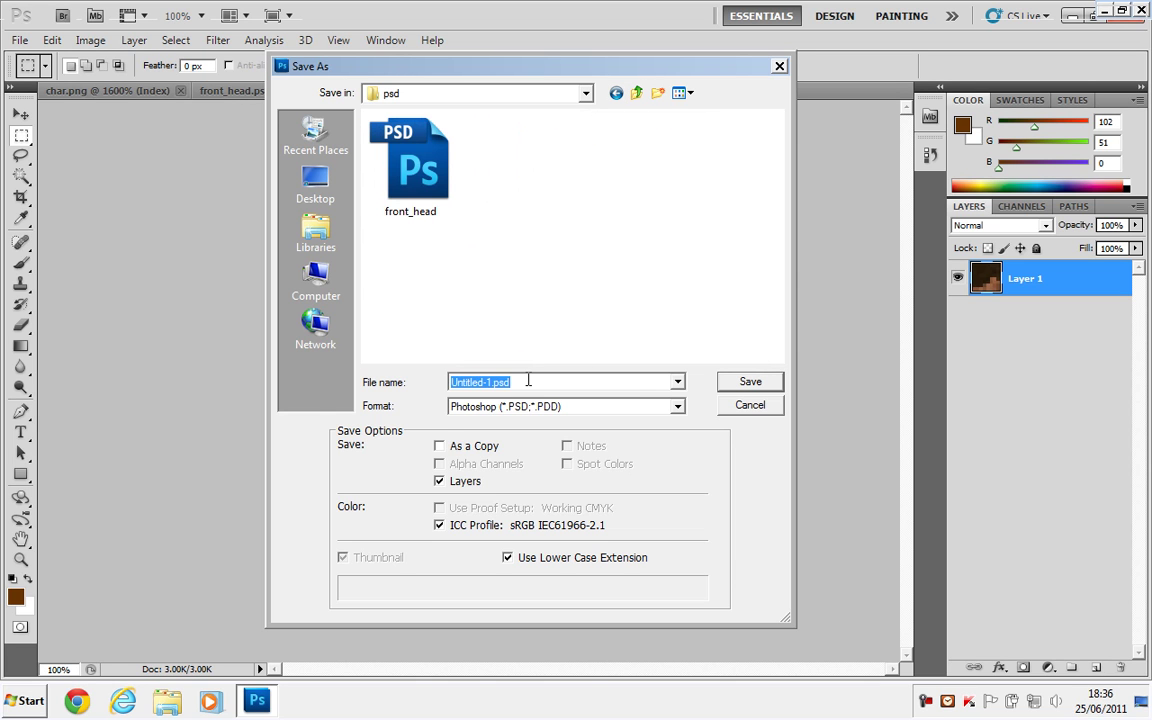
{"action": "type", "text": "side_head_"}
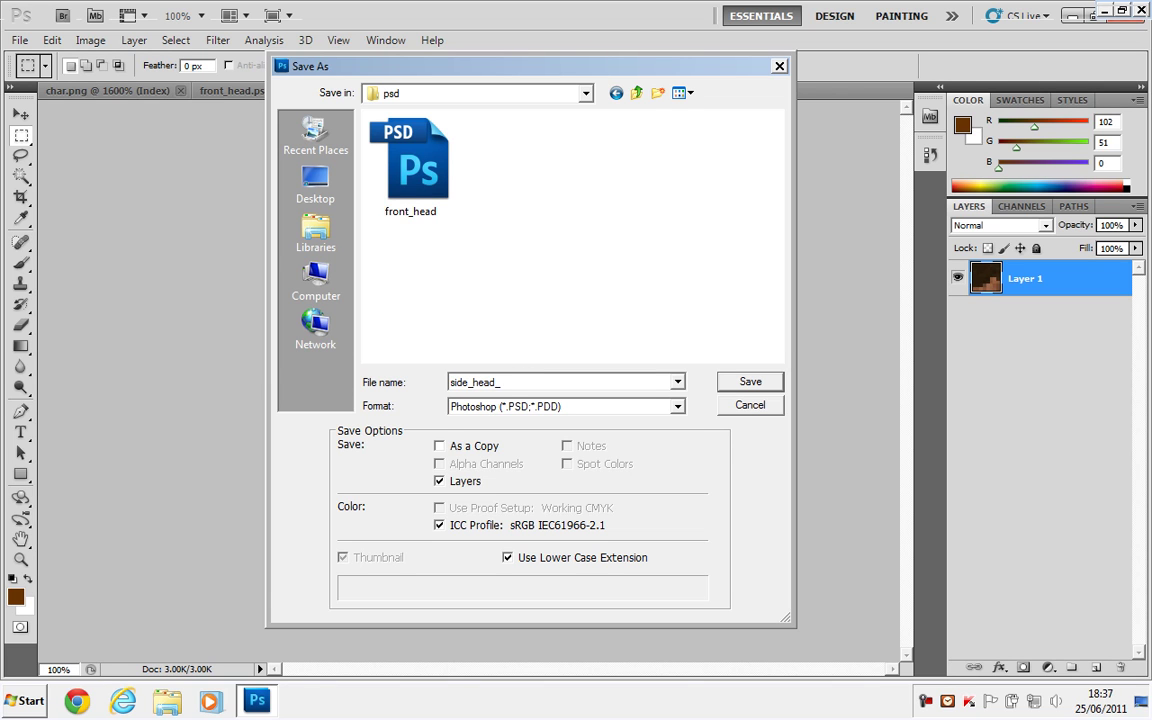
{"action": "type", "text": "right"}
{"action": "left_click", "coordinate": [750, 384]}
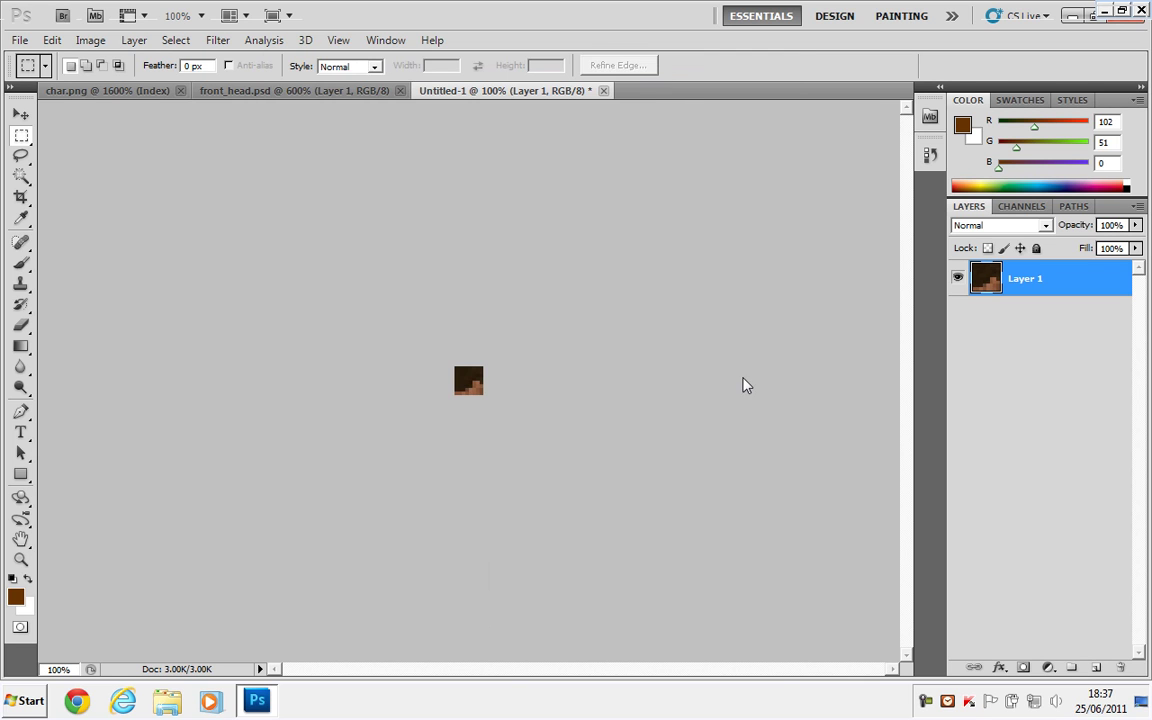
Step: Confirm the PSD save, then save into the png folder with PNG format
{"action": "left_click", "coordinate": [790, 221]}
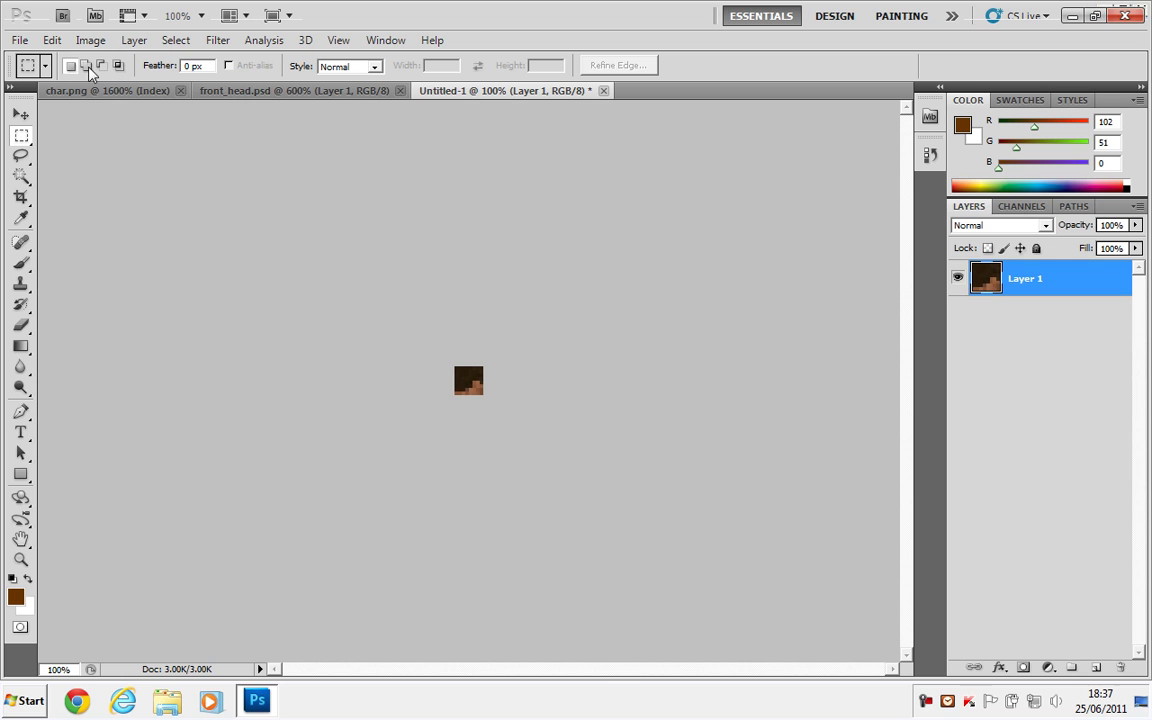
{"action": "left_click", "coordinate": [20, 40]}
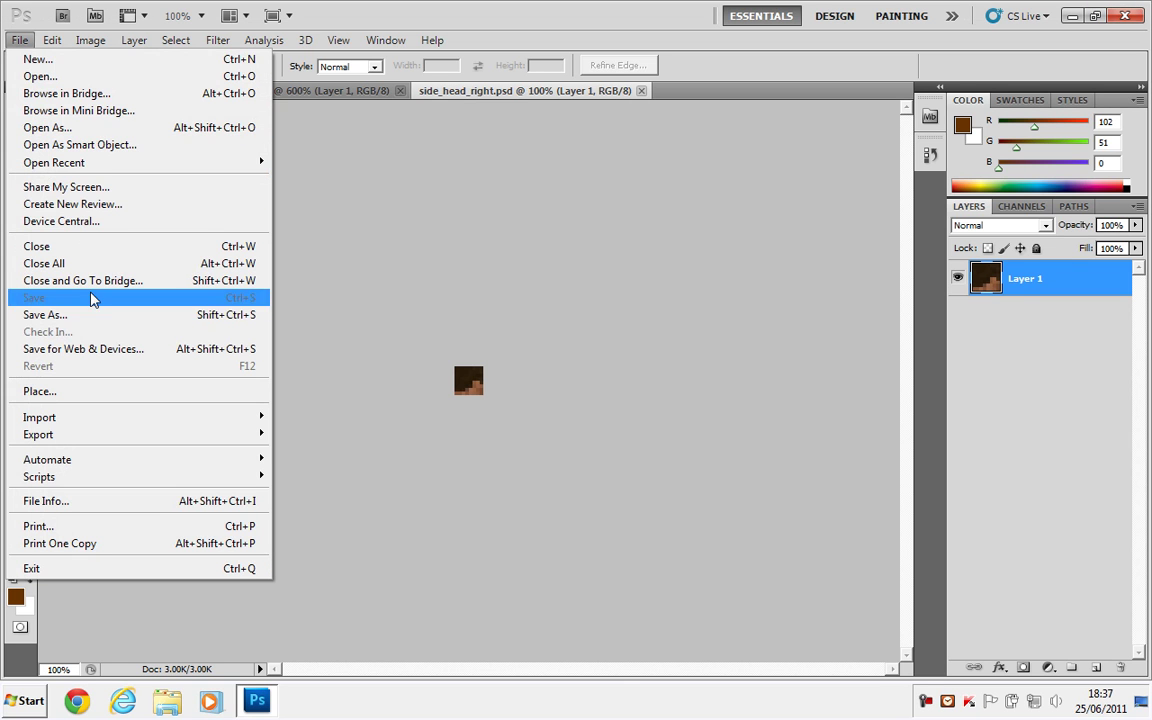
{"action": "key", "text": "ctrl+shift+s"}
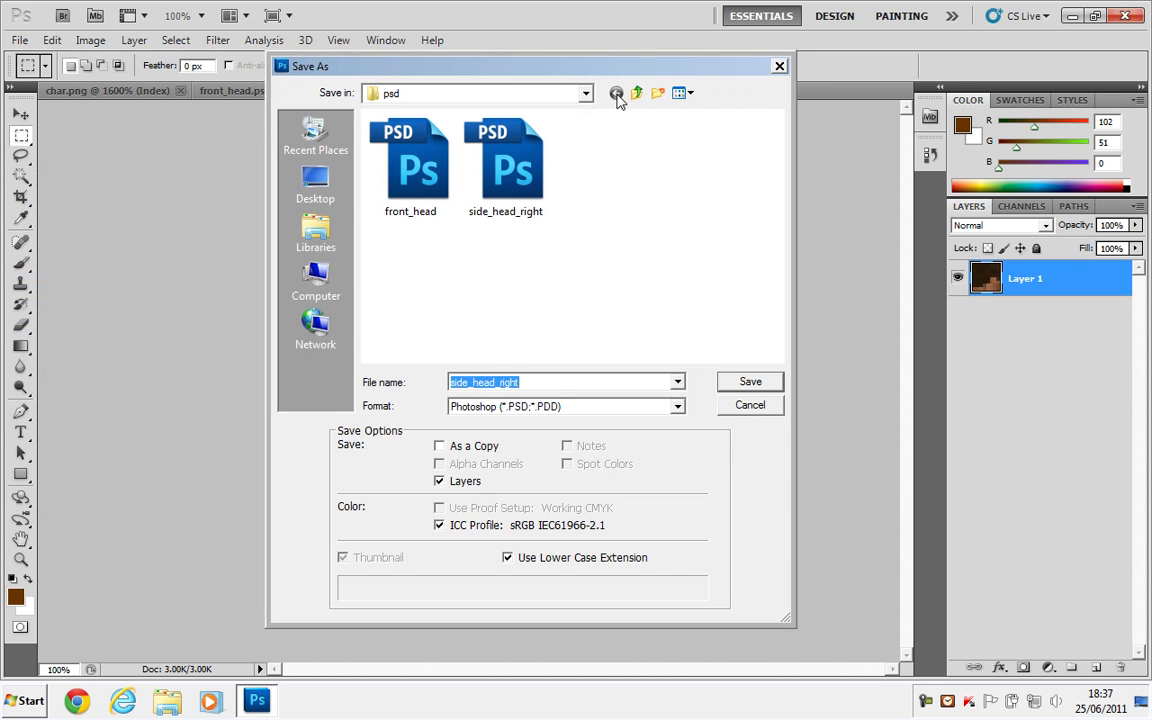
{"action": "left_click", "coordinate": [636, 93]}
{"action": "double_click", "coordinate": [405, 160]}
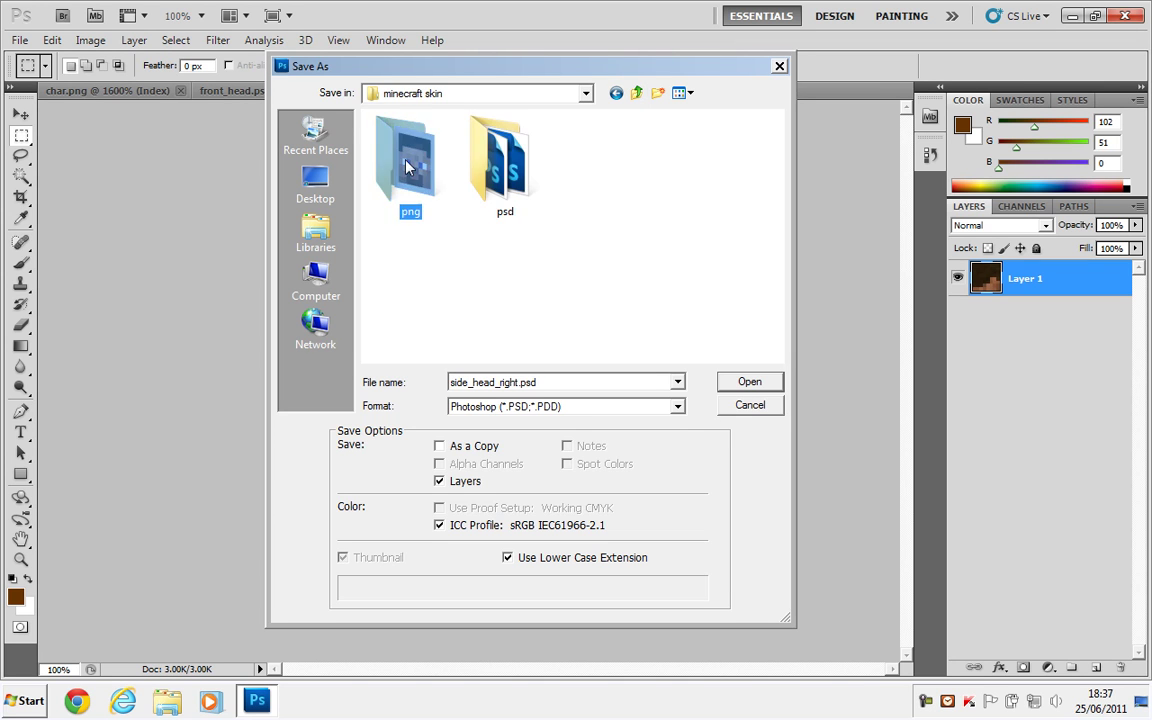
{"action": "left_click", "coordinate": [658, 407]}
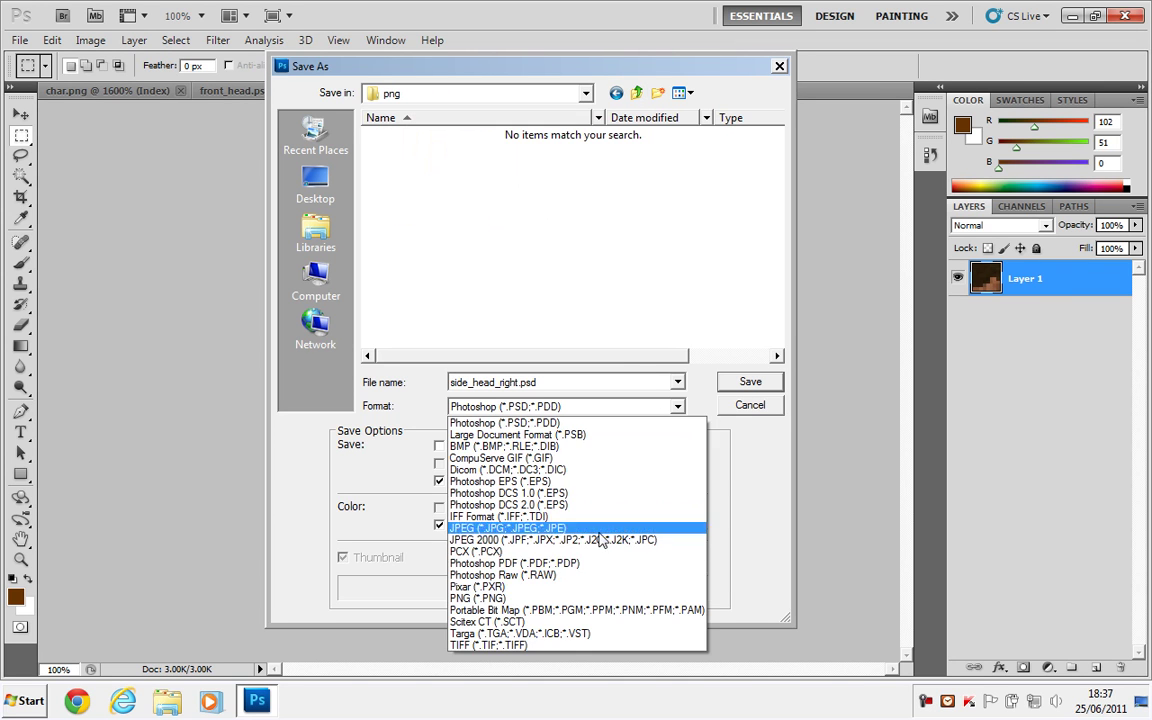
{"action": "left_click", "coordinate": [570, 582]}
Step: Save the copy as side_head_right.png with no interlacing
{"action": "left_click", "coordinate": [548, 381]}
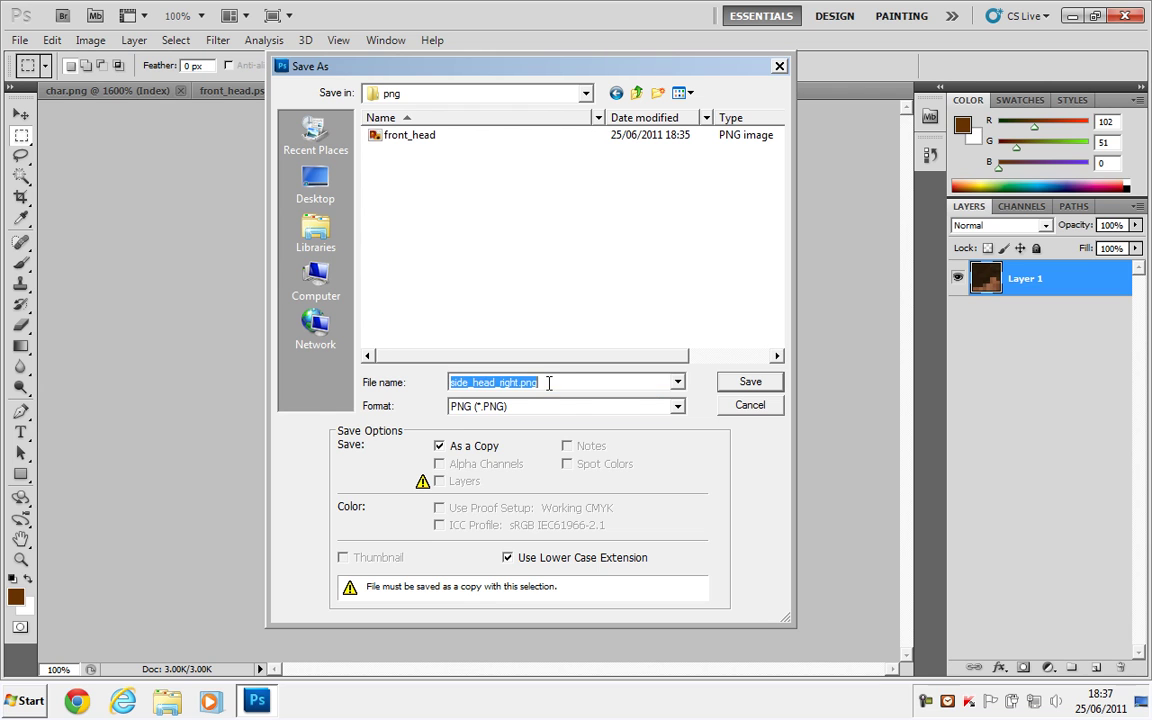
{"action": "left_click", "coordinate": [562, 385]}
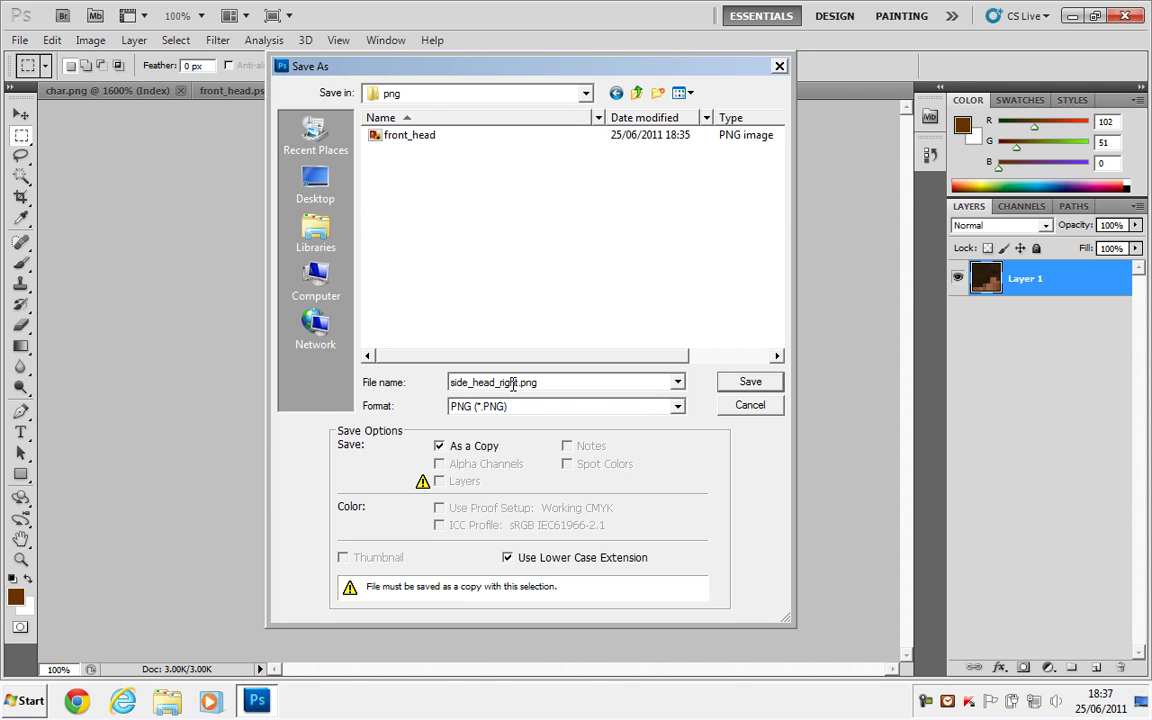
{"action": "left_click", "coordinate": [748, 382]}
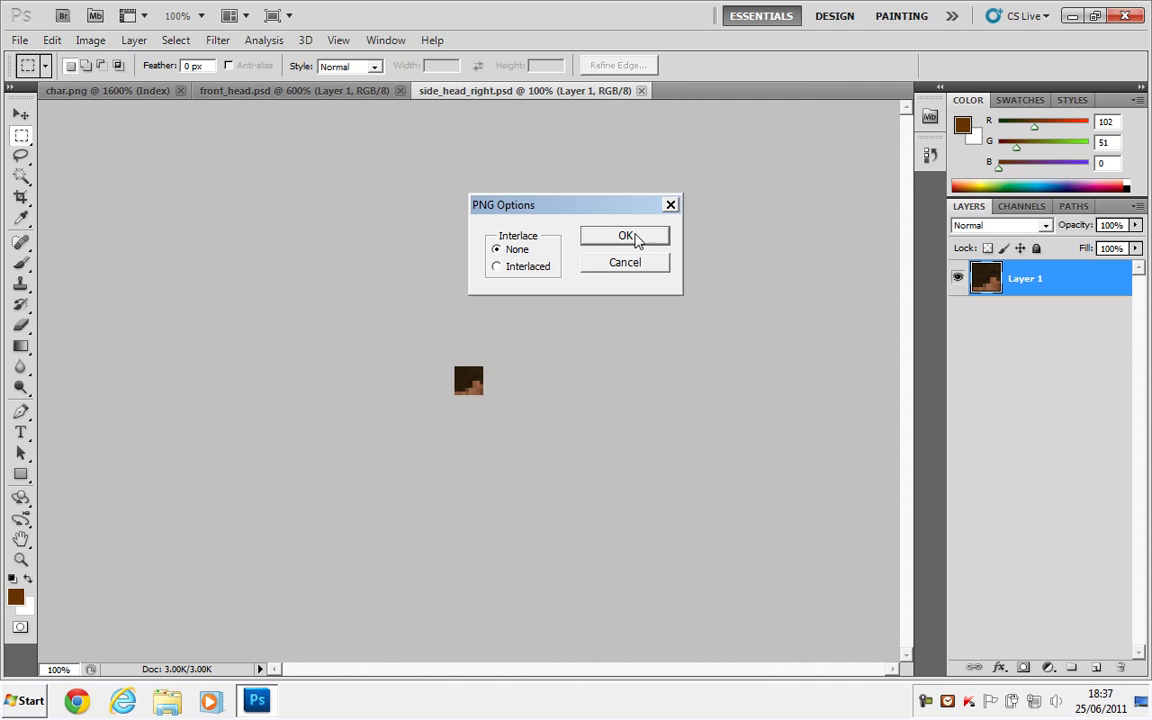
{"action": "left_click", "coordinate": [634, 237]}
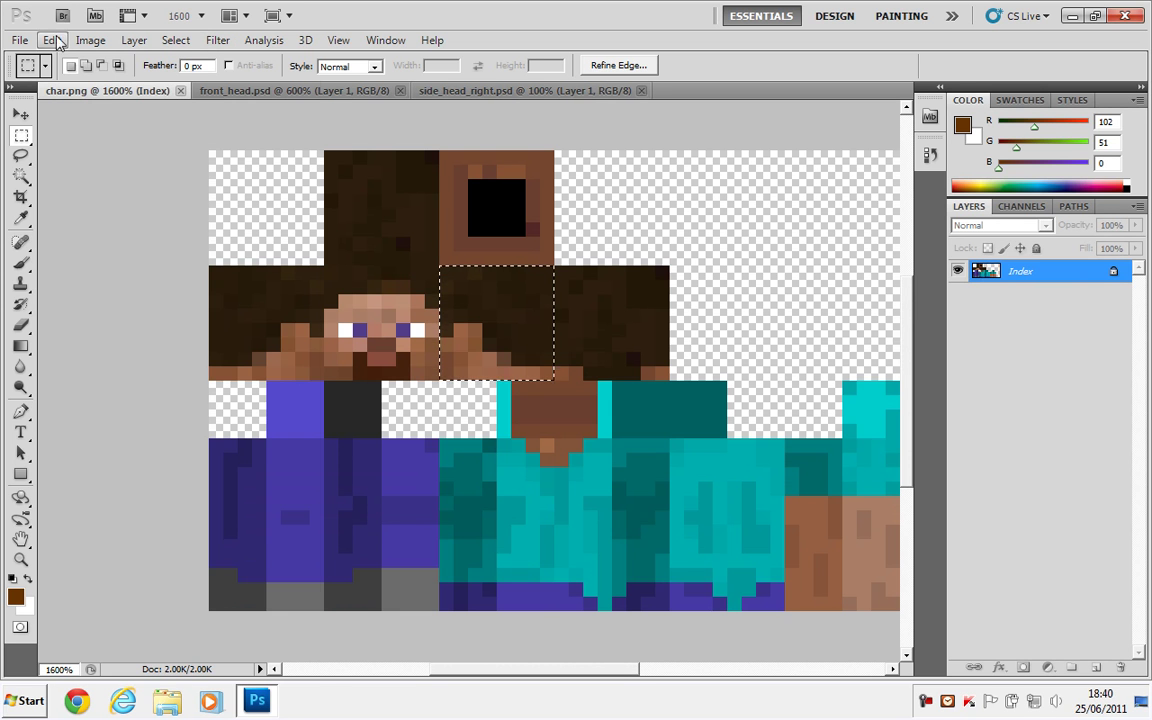
Step: Create the 32×32 left side face and save it as side_head_left.psd
{"action": "left_click", "coordinate": [24, 40]}
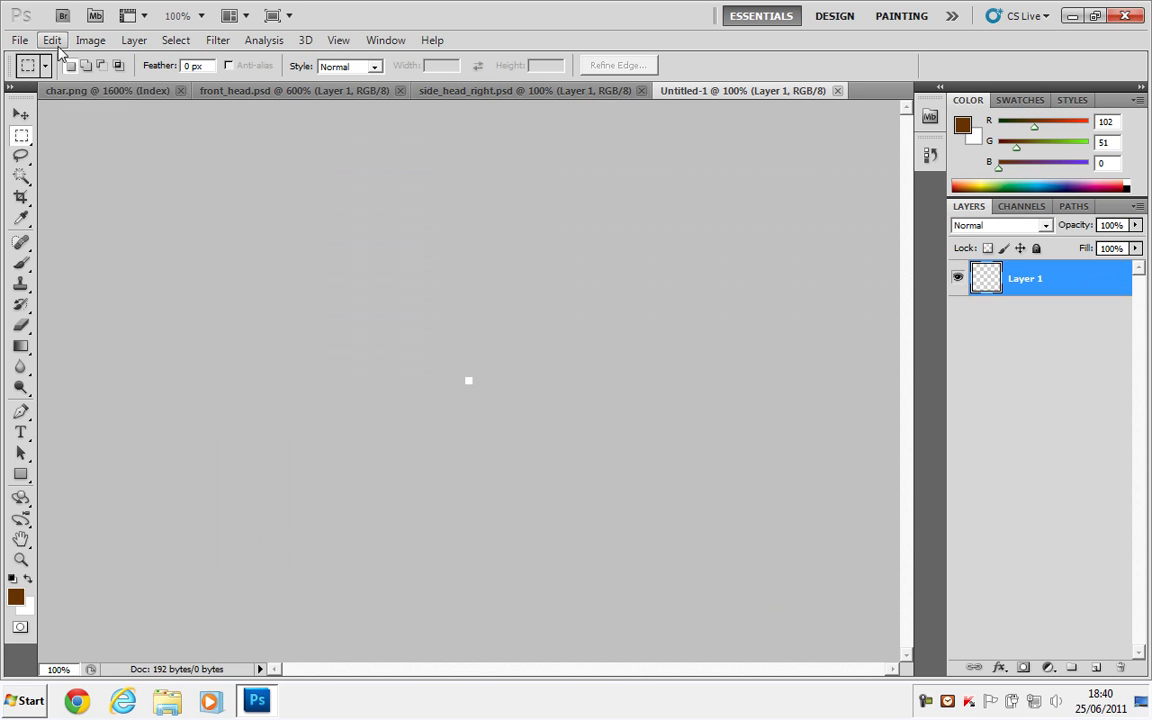
{"action": "left_click", "coordinate": [134, 170]}
{"action": "left_click", "coordinate": [736, 217]}
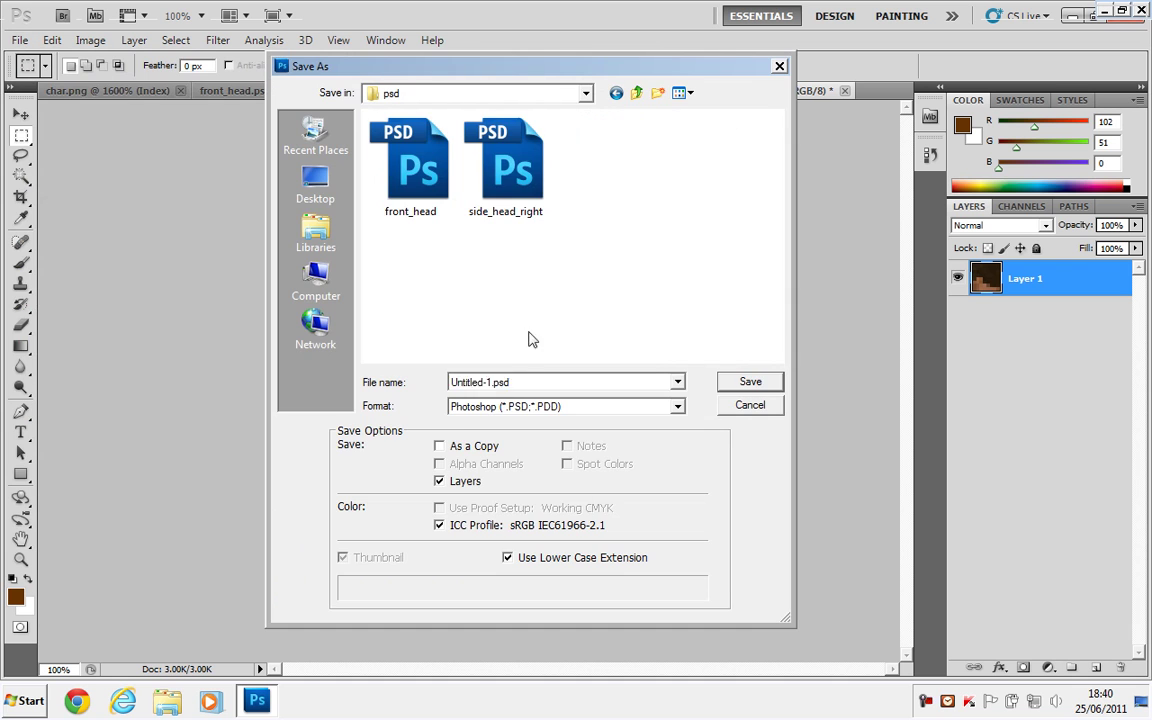
{"action": "type", "text": "side_head_left"}
{"action": "key", "text": "Return"}
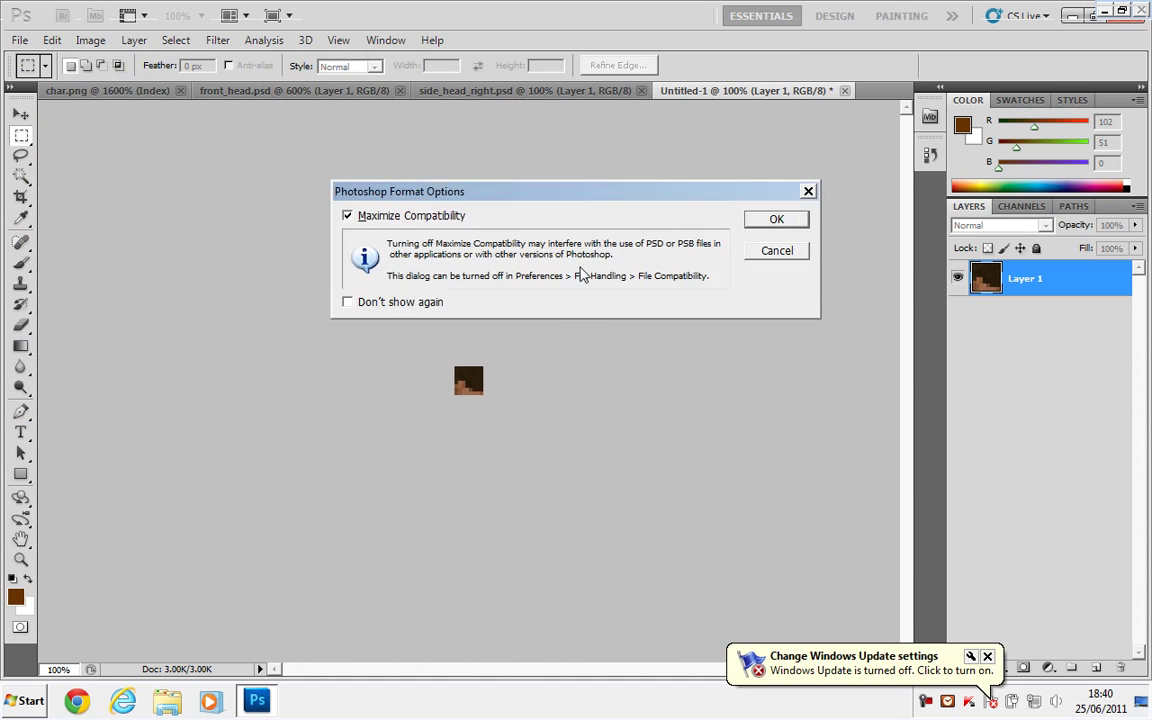
{"action": "key", "text": "Return"}
Step: Save a PNG copy of the left side face in the png folder
{"action": "left_click", "coordinate": [20, 40]}
{"action": "left_click", "coordinate": [82, 317]}
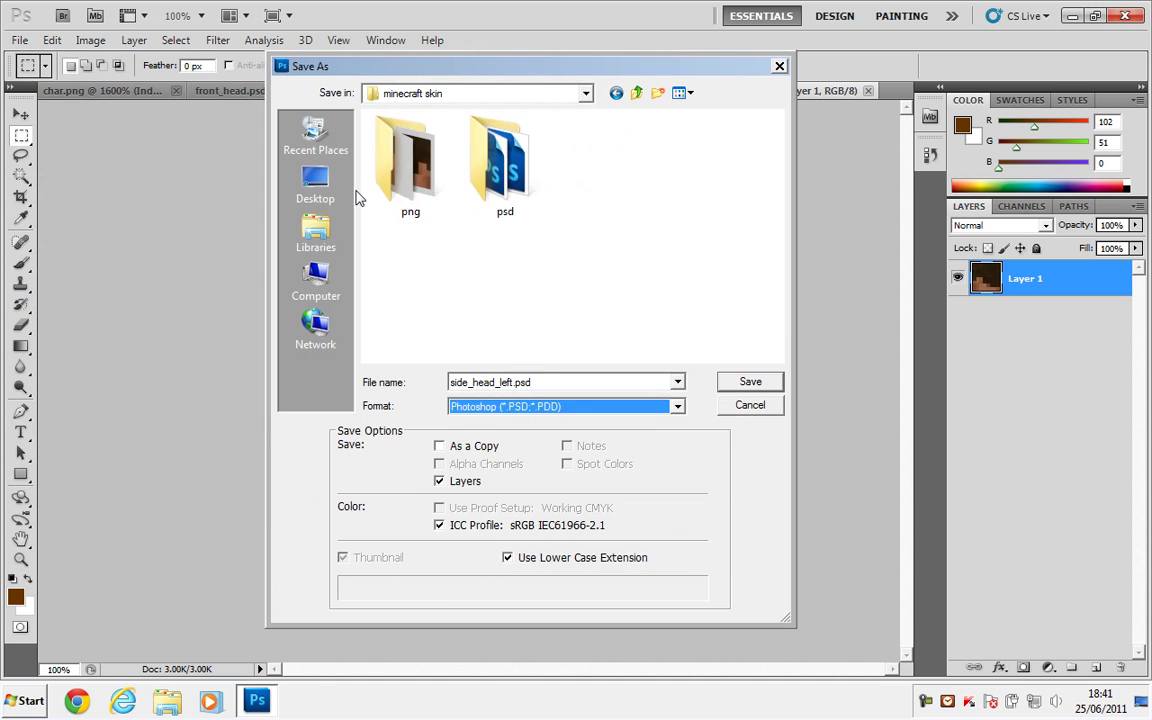
{"action": "double_click", "coordinate": [373, 167]}
{"action": "left_click", "coordinate": [527, 404]}
{"action": "key", "text": "Escape"}
{"action": "key", "text": "Escape"}
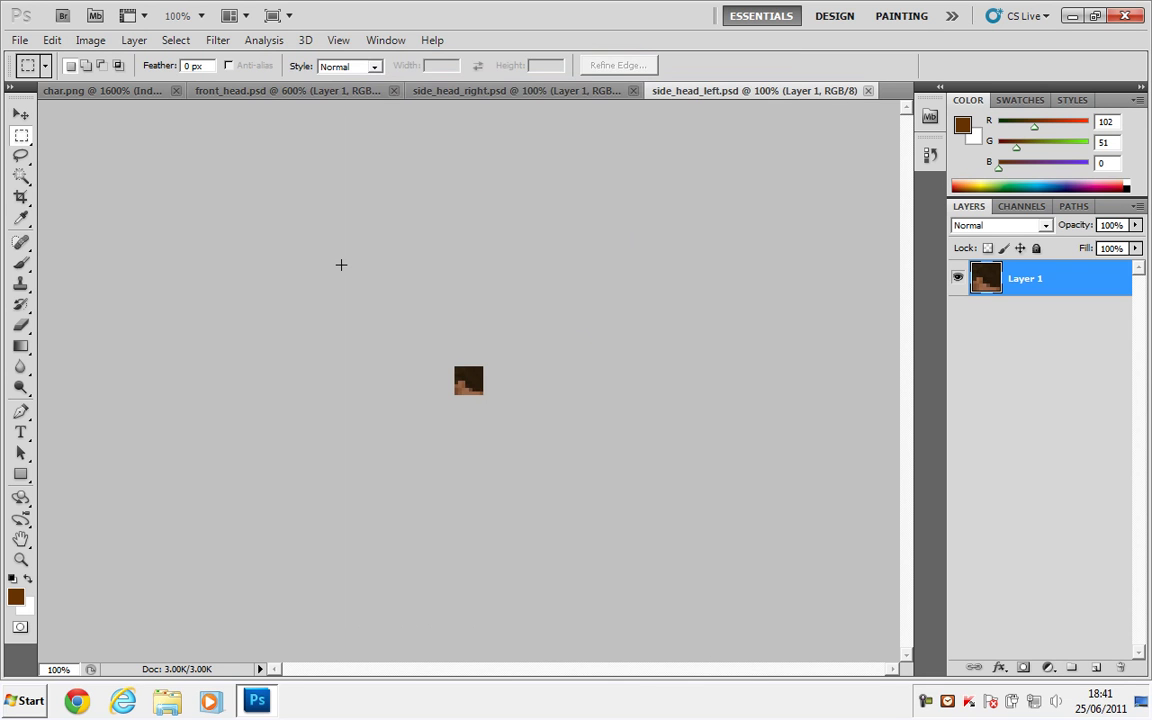
{"action": "left_click", "coordinate": [20, 40]}
{"action": "left_click", "coordinate": [30, 82]}
Step: Paste the top head face into a new document and resize it to 32×32 px with Nearest Neighbor
{"action": "key", "text": "Escape"}
{"action": "left_click", "coordinate": [70, 90]}
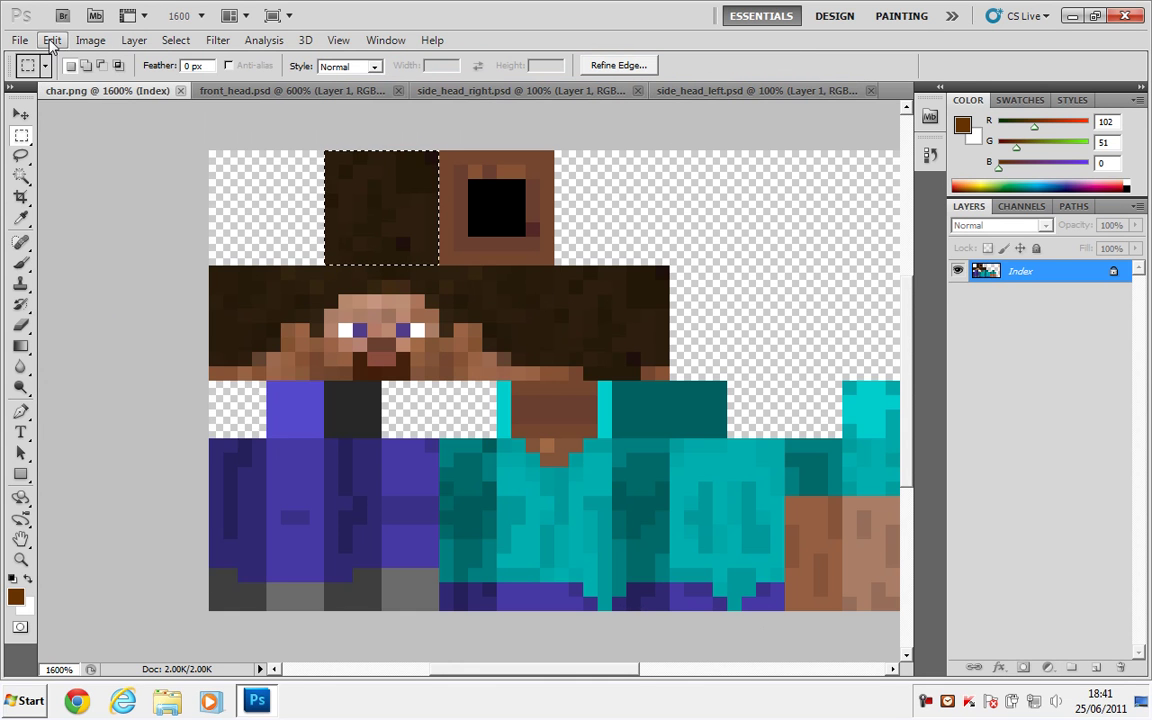
{"action": "left_click", "coordinate": [20, 40]}
{"action": "left_click", "coordinate": [50, 82]}
{"action": "key", "text": "Return"}
{"action": "key", "text": "ctrl+v"}
{"action": "left_click", "coordinate": [90, 40]}
{"action": "left_click", "coordinate": [140, 218]}
{"action": "type", "text": "32"}
{"action": "left_click", "coordinate": [572, 468]}
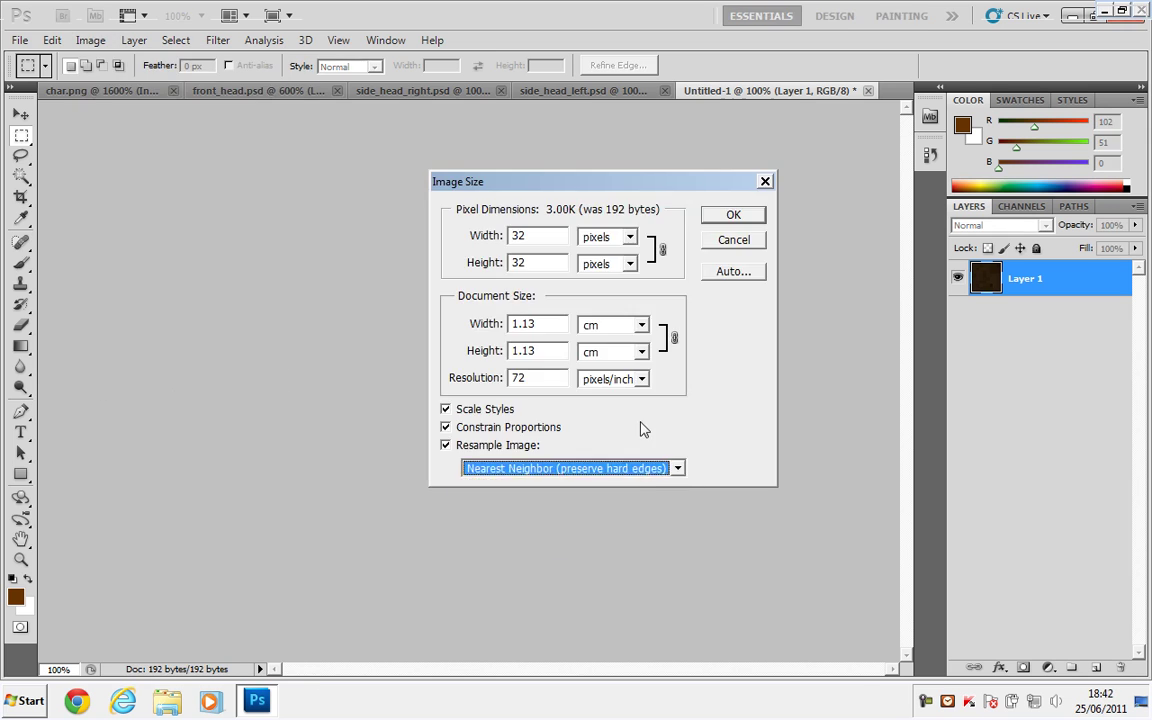
{"action": "key", "text": "Return"}
Step: Save the top face as top_head.psd and as a PNG copy
{"action": "key", "text": "Return"}
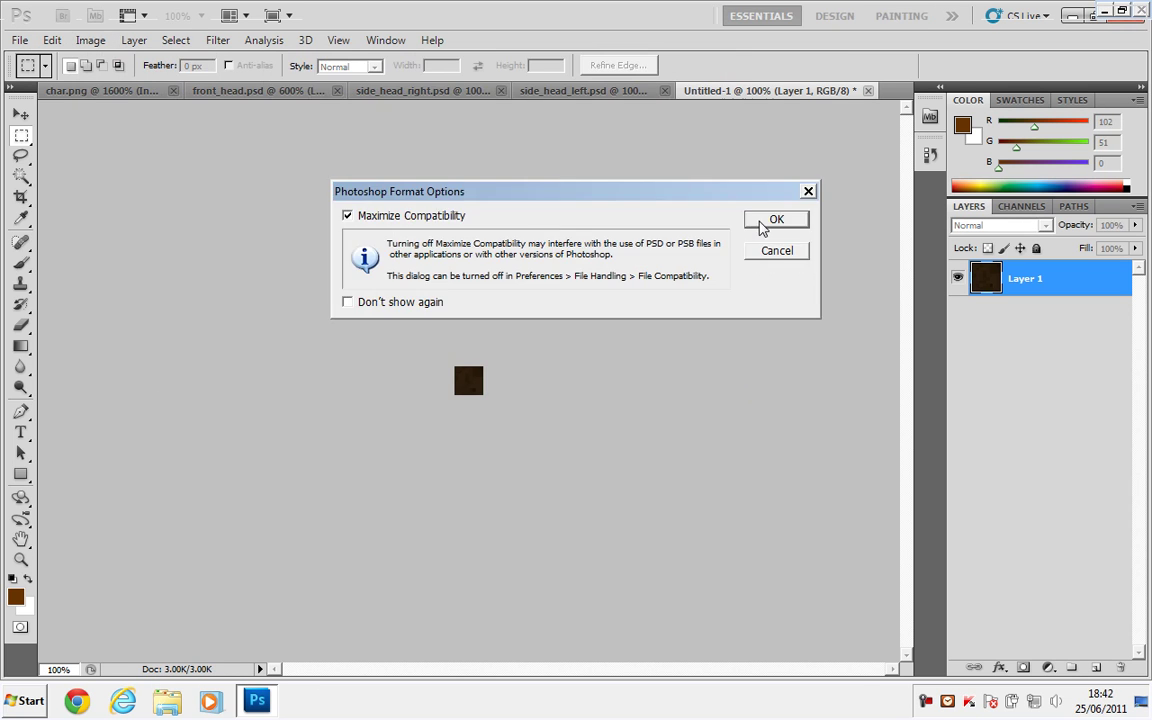
{"action": "left_click", "coordinate": [763, 224]}
{"action": "key", "text": "ctrl+shift+s"}
{"action": "left_click", "coordinate": [548, 406]}
Step: Paste the back head face into a new document and resize it to 32×32 px
{"action": "key", "text": "Return"}
{"action": "key", "text": "Return"}
{"action": "left_click", "coordinate": [100, 90]}
{"action": "left_click", "coordinate": [52, 40]}
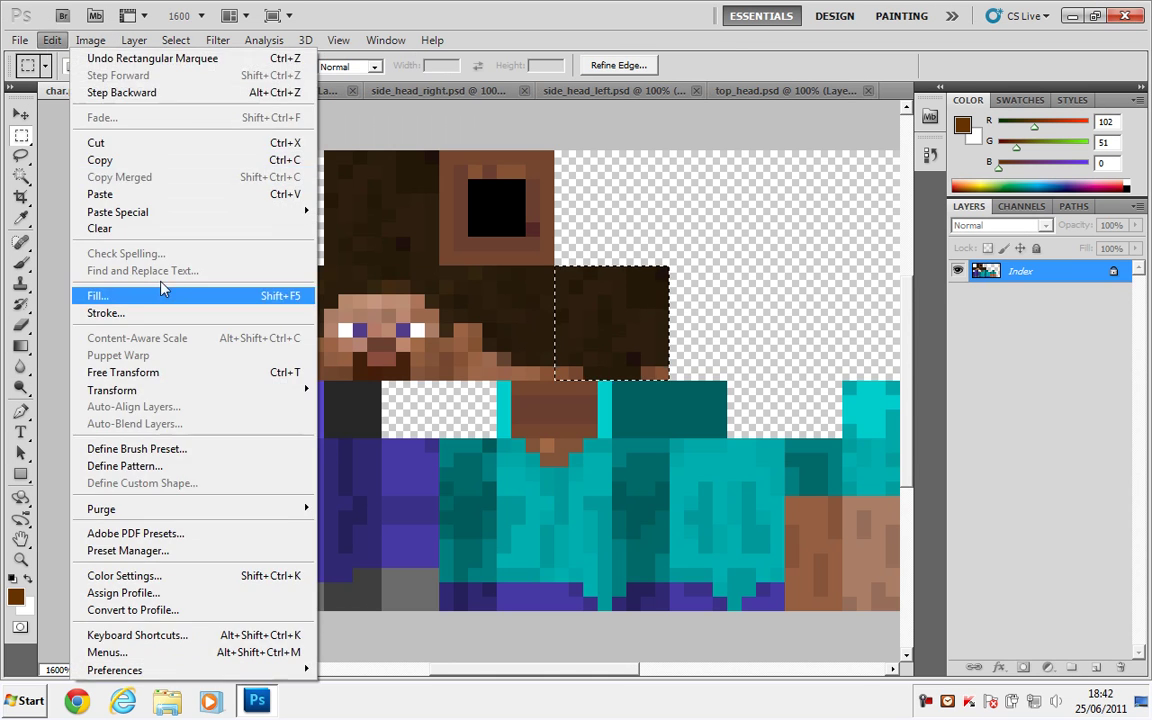
{"action": "left_click", "coordinate": [90, 138]}
{"action": "left_click", "coordinate": [19, 40]}
{"action": "left_click", "coordinate": [38, 57]}
Step: Save the back face as back_head.psd in the psd folder, plus a PNG copy
{"action": "key", "text": "Return"}
{"action": "key", "text": "ctrl+v"}
{"action": "left_click", "coordinate": [90, 40]}
{"action": "left_click", "coordinate": [117, 169]}
{"action": "key", "text": "Return"}
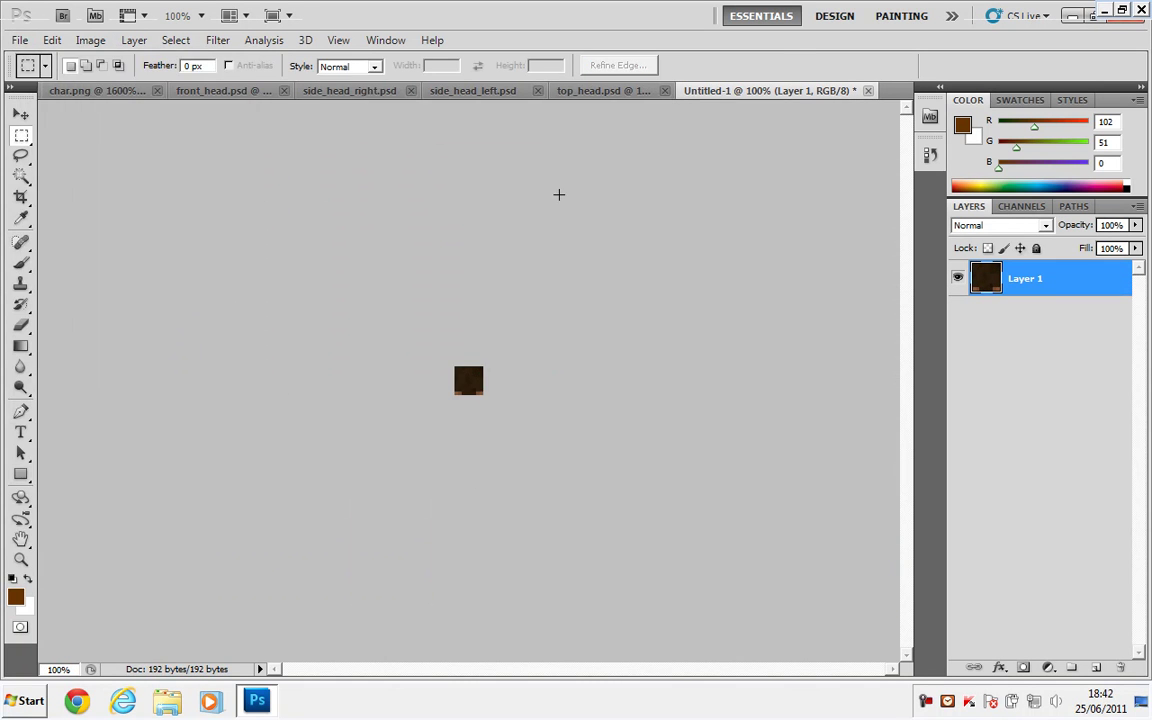
{"action": "key", "text": "ctrl+shift+s"}
{"action": "left_click", "coordinate": [616, 93]}
{"action": "type", "text": "back_head"}
{"action": "key", "text": "Return"}
{"action": "key", "text": "ctrl+shift+s"}
{"action": "left_click", "coordinate": [540, 406]}
Step: Copy the bottom face square from the skin into a new document and resize it to 32×32 px
{"action": "key", "text": "Return"}
{"action": "key", "text": "Return"}
{"action": "key", "text": "ctrl+Tab"}
{"action": "left_click_drag", "start_coordinate": [439, 151], "coordinate": [553, 265]}
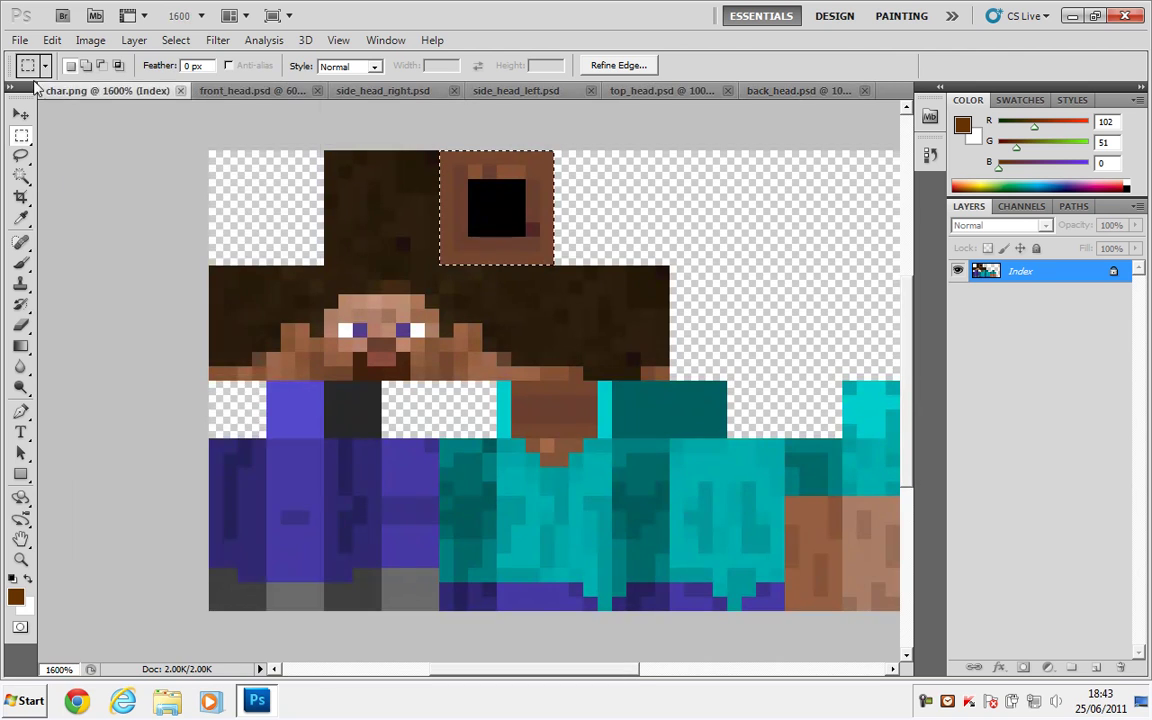
{"action": "left_click", "coordinate": [19, 40]}
{"action": "left_click", "coordinate": [38, 57]}
Step: Save the bottom face as bottom_head.psd in the psd folder, plus a PNG copy
{"action": "key", "text": "Return"}
{"action": "left_click", "coordinate": [52, 40]}
{"action": "left_click", "coordinate": [90, 193]}
{"action": "key", "text": "ctrl+alt+i"}
{"action": "type", "text": "32"}
{"action": "key", "text": "Return"}
{"action": "left_click", "coordinate": [19, 40]}
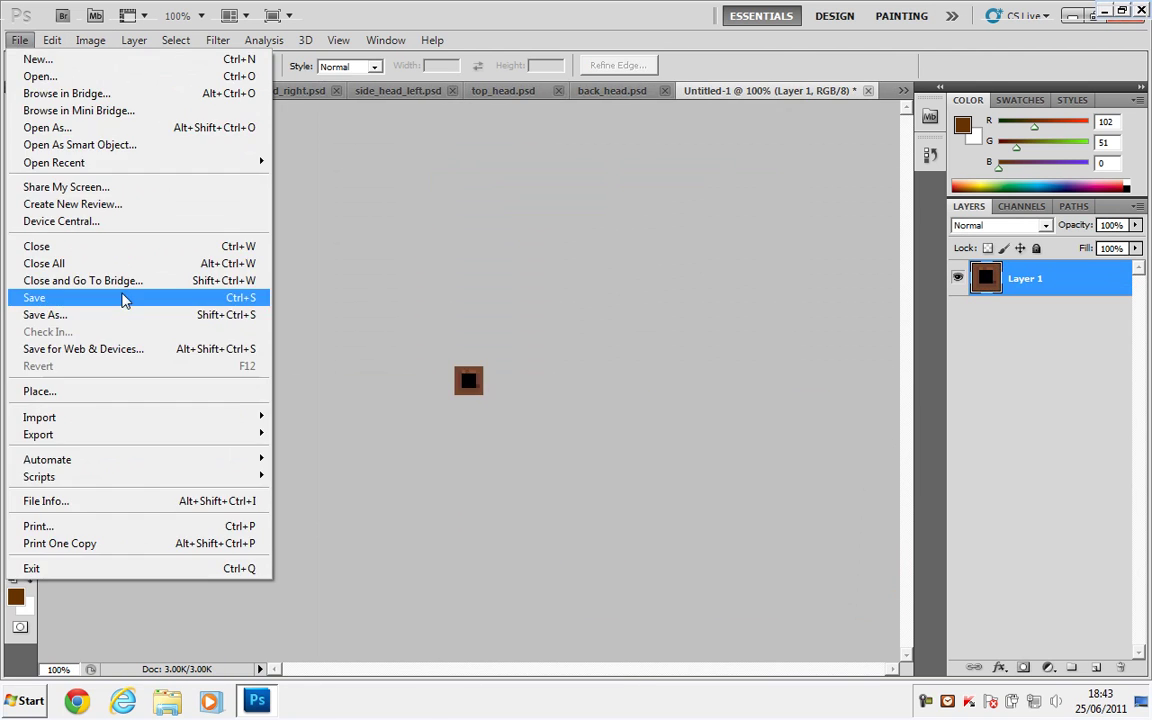
{"action": "left_click", "coordinate": [121, 298]}
{"action": "left_click", "coordinate": [616, 93]}
{"action": "type", "text": "bottom_head"}
{"action": "key", "text": "Return"}
{"action": "left_click", "coordinate": [19, 40]}
{"action": "left_click", "coordinate": [121, 318]}
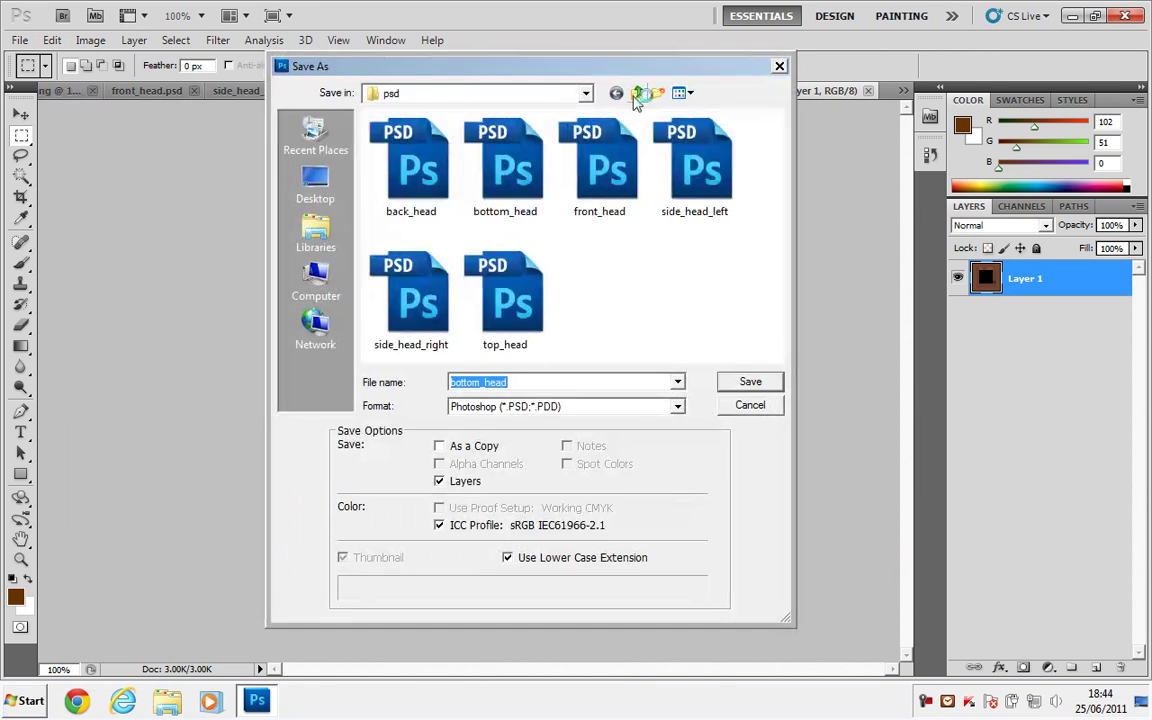